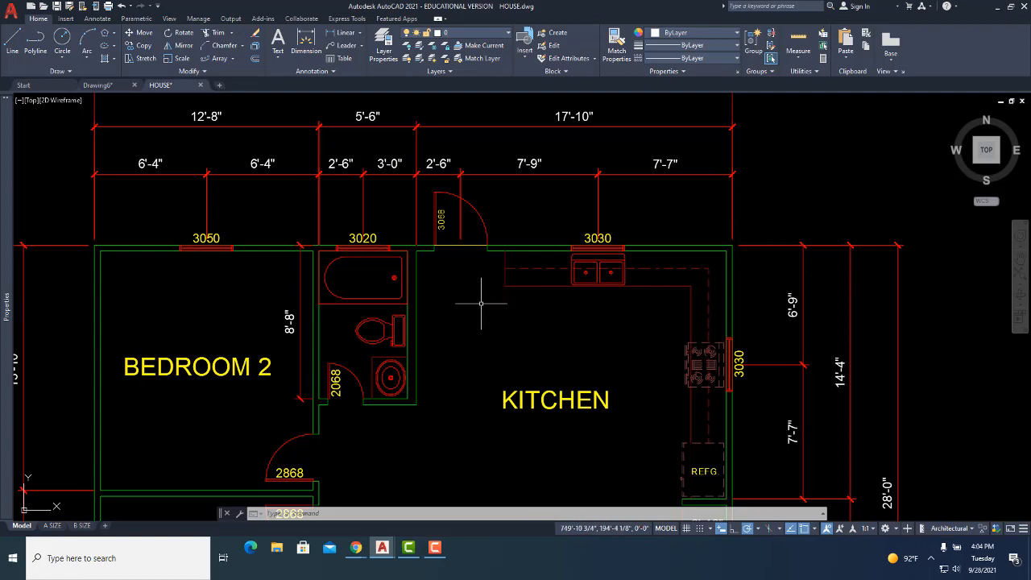
- Clear any active command or selection and close the Properties palette
scroll(483, 295, down, 3)
middle_drag(483, 295, 518, 293)
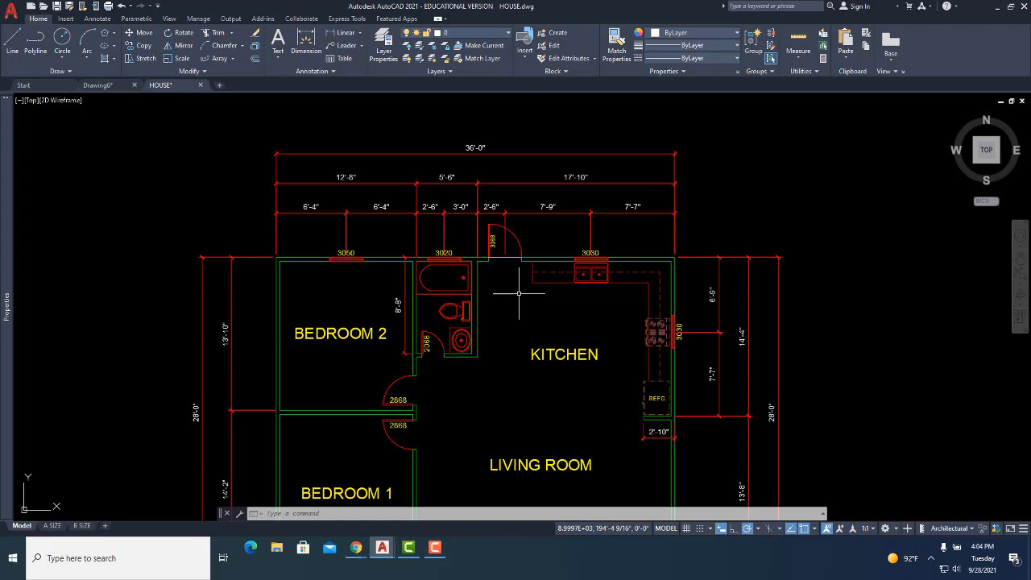
mouse_move(11, 250)
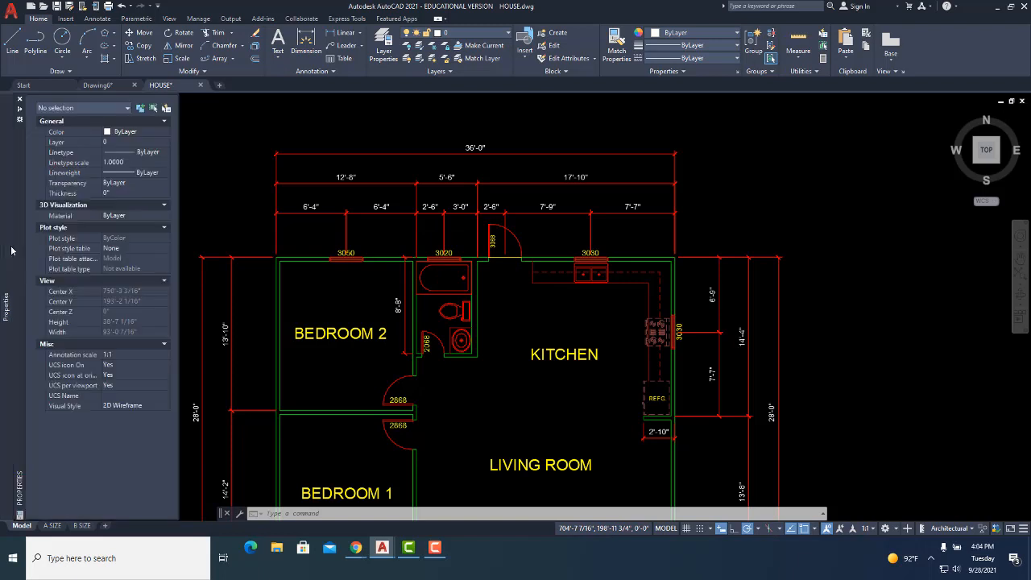
key(Escape)
key(Escape)
key(Escape)
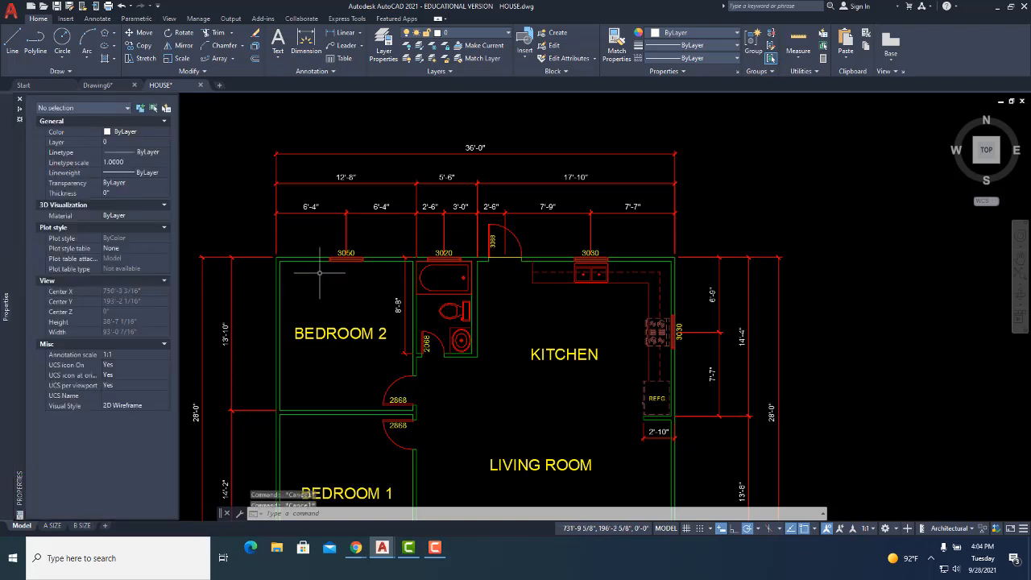
mouse_move(10, 152)
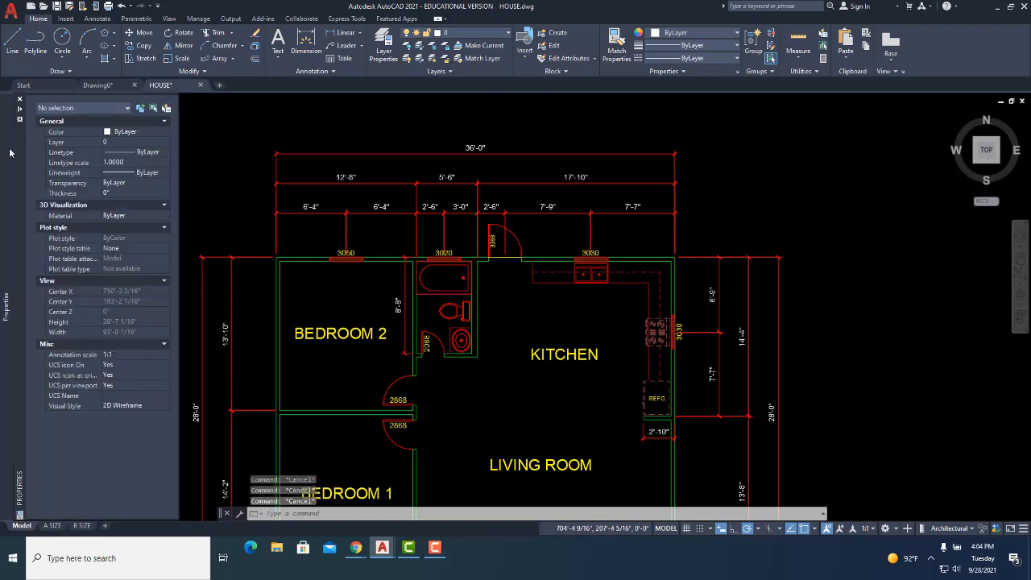
click(19, 102)
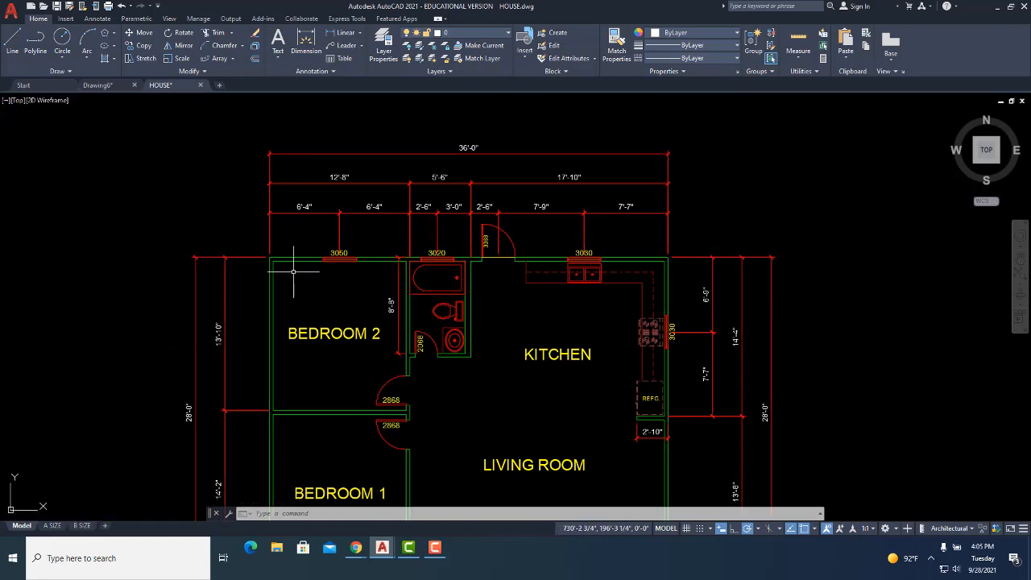
- Select the inner line of Bedroom 2's upper wall and open the Properties palette for it
click(321, 262)
click(332, 270)
right_click(321, 261)
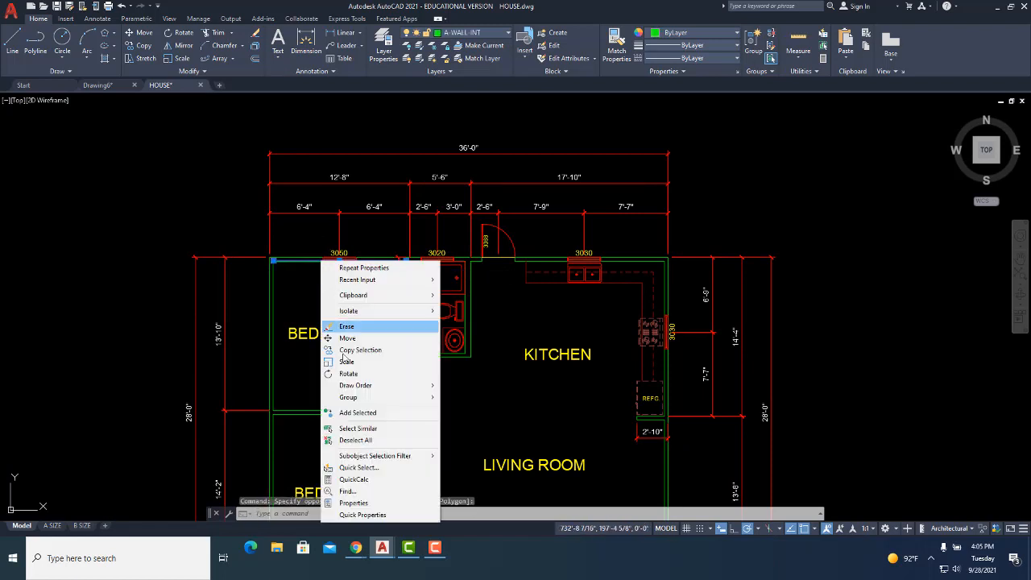
click(362, 505)
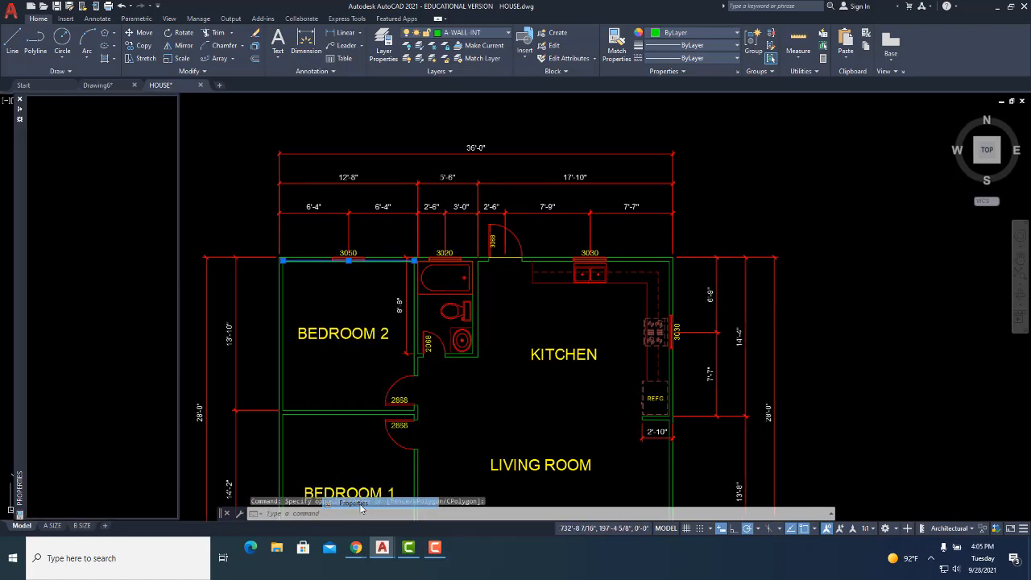
- Set the Properties palette to Anchor Right, and return it to Anchor Left
click(20, 122)
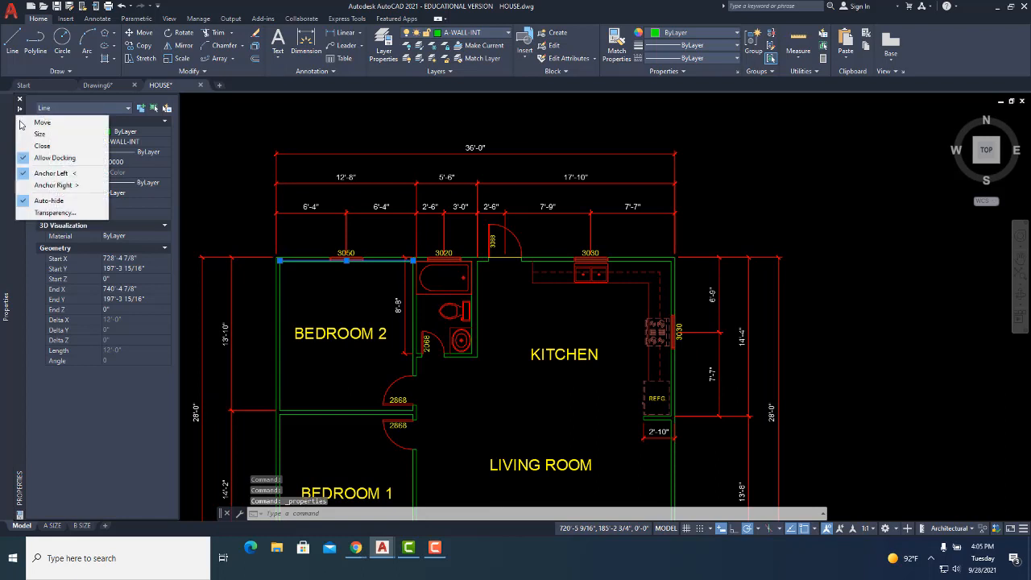
click(49, 186)
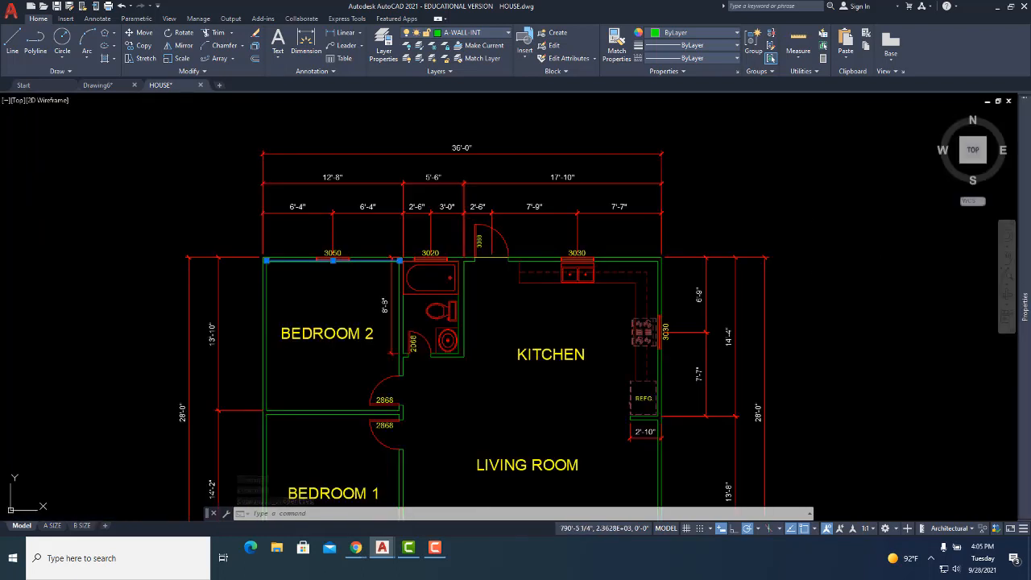
mouse_move(1024, 290)
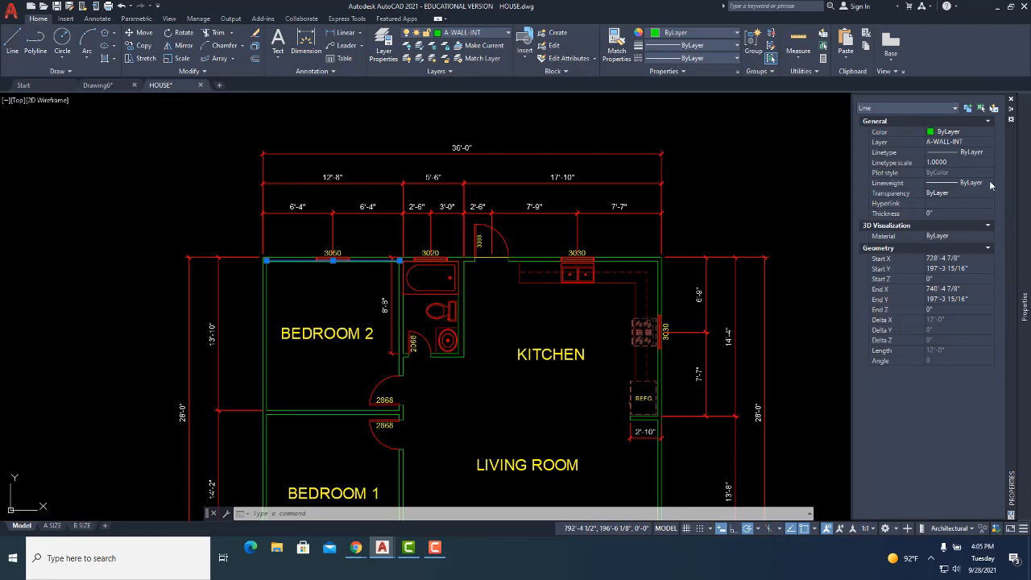
click(1012, 122)
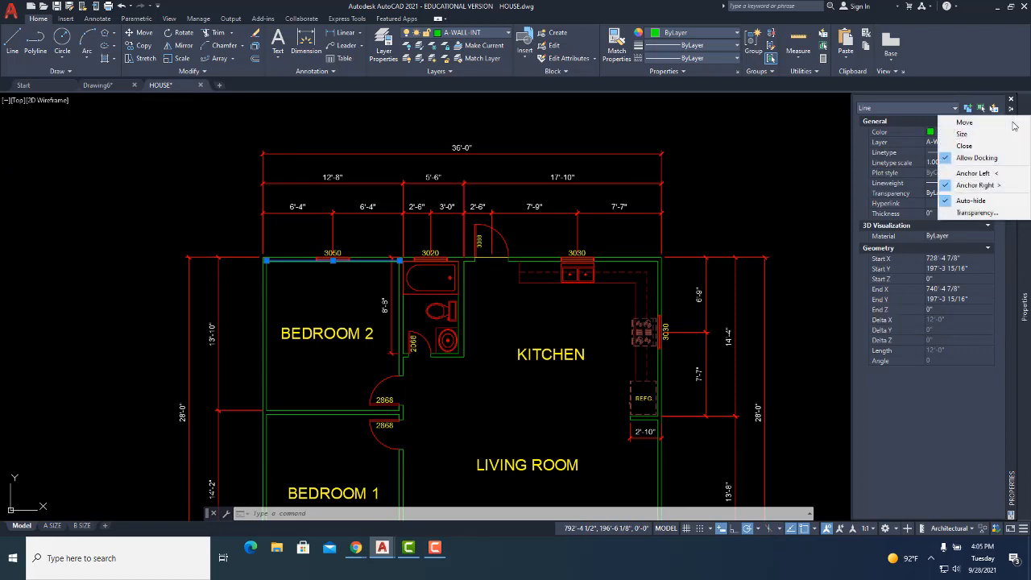
click(992, 175)
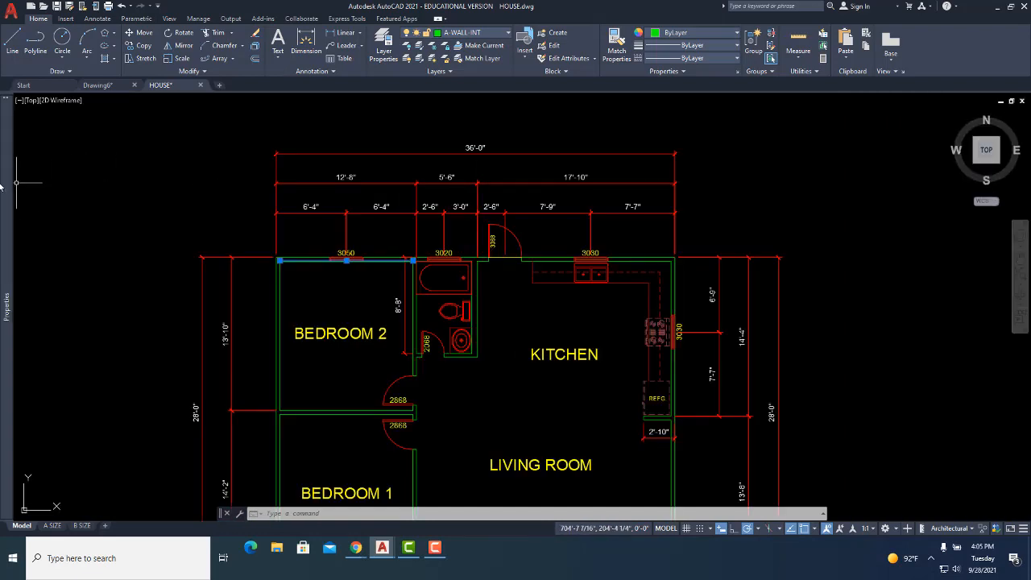
- Turn off Auto-hide so the Properties palette stays open while viewing the plans, and collapse the palette again
mouse_move(10, 187)
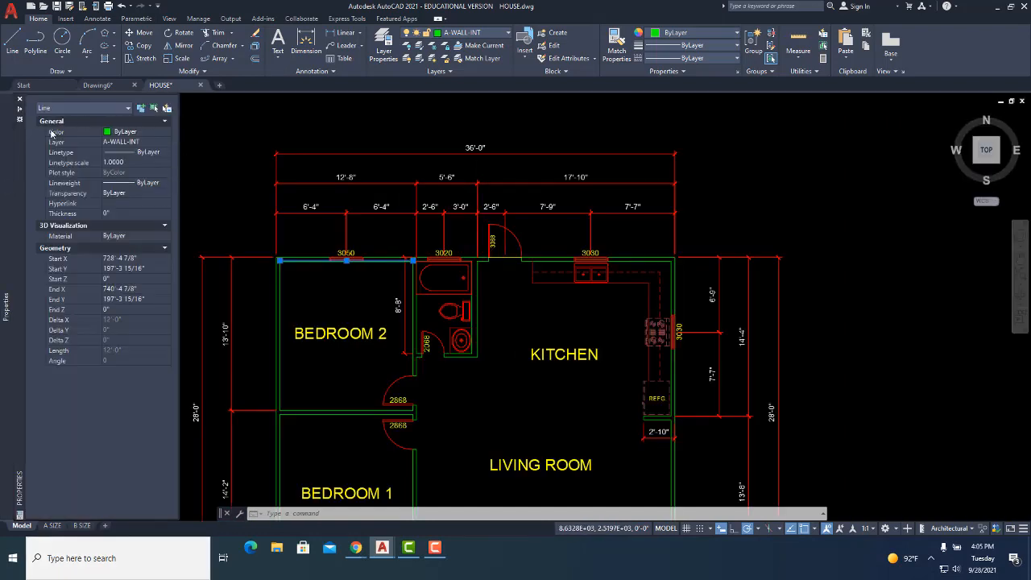
click(20, 120)
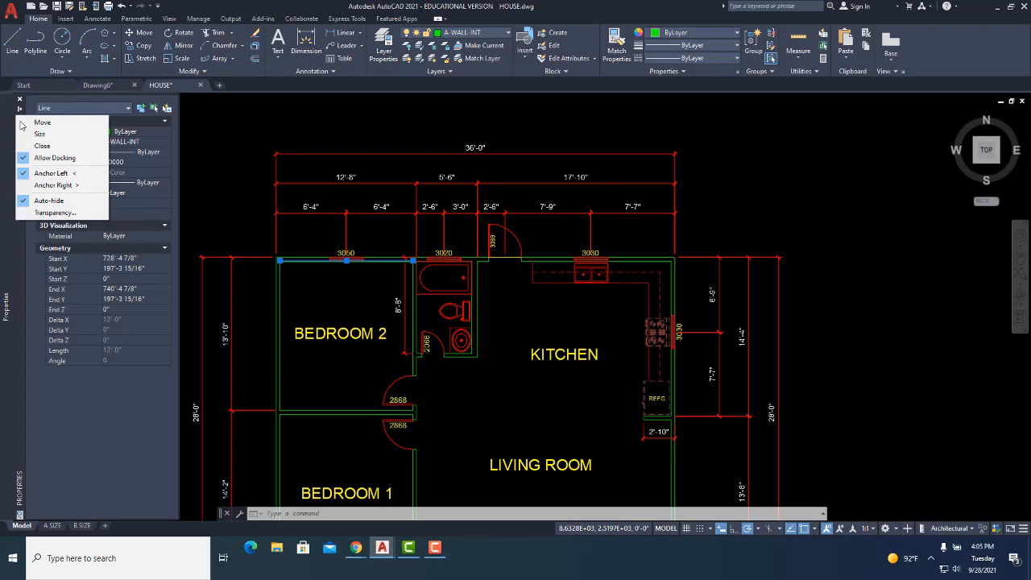
click(45, 203)
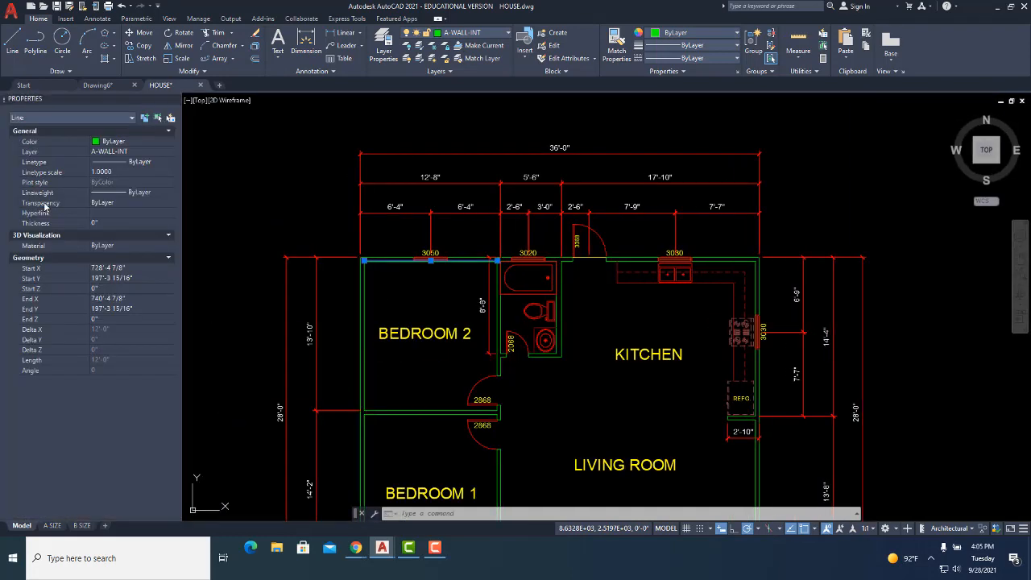
scroll(308, 215, down, 5)
scroll(223, 221, up, 4)
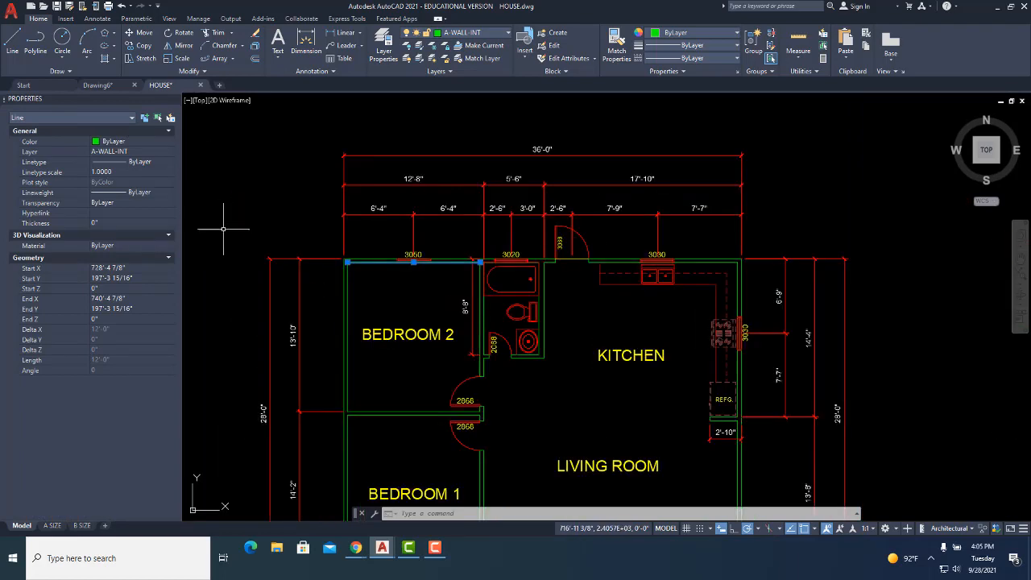
scroll(403, 200, down, 4)
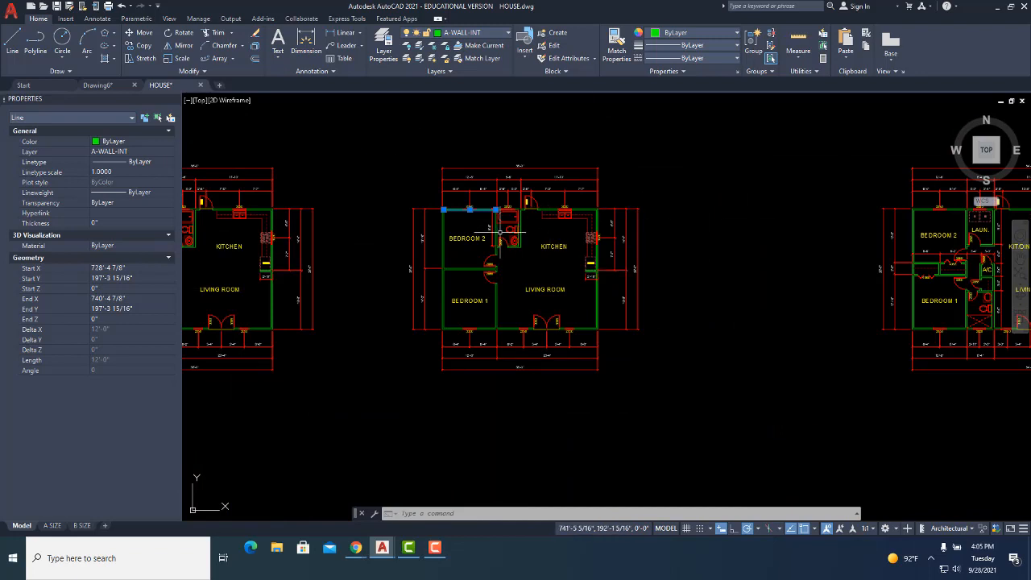
click(165, 98)
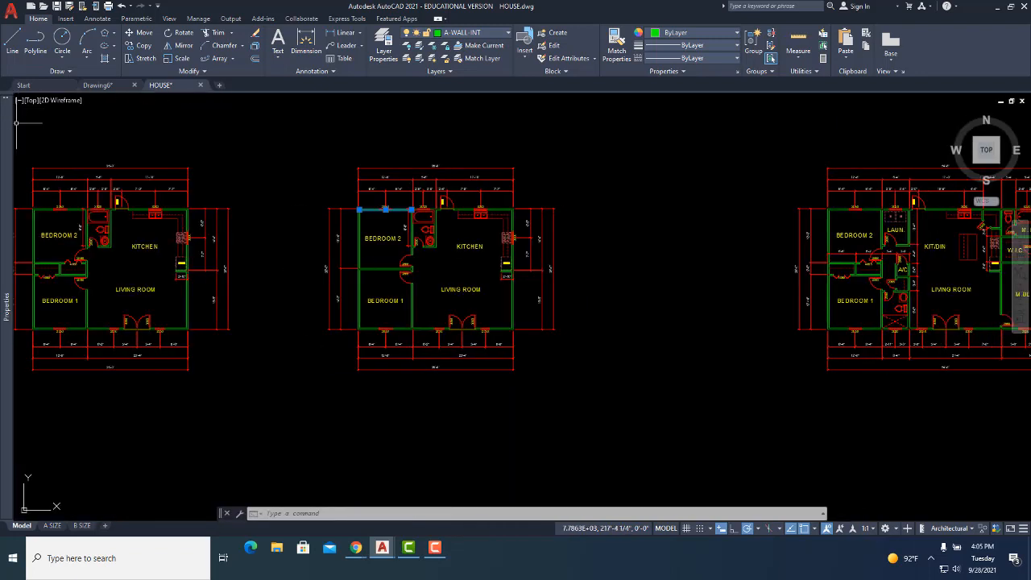
- Reduce the Properties palette's general opacity to 49% in its transparency settings
click(19, 119)
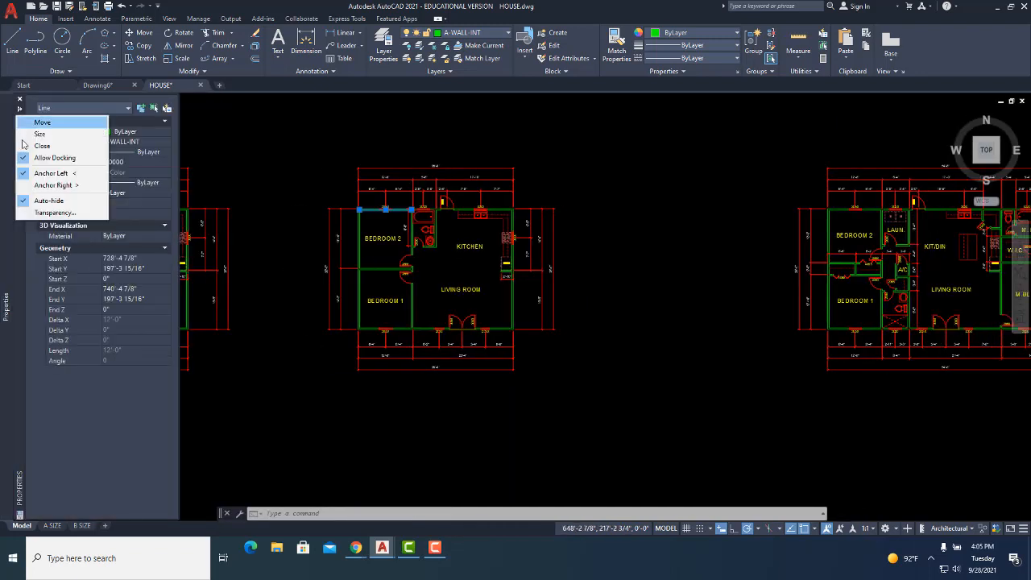
click(55, 213)
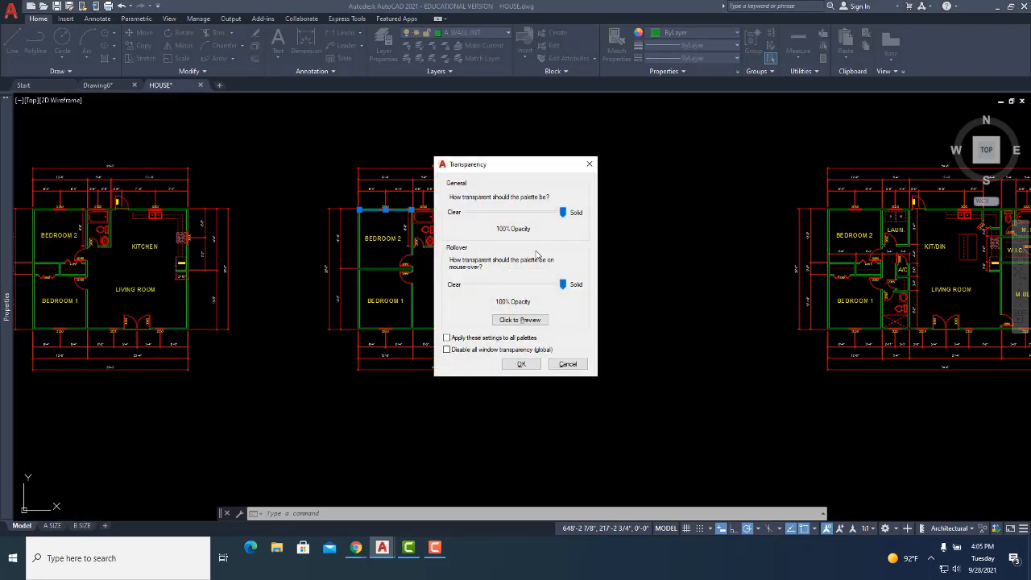
drag(563, 213, 509, 213)
click(522, 363)
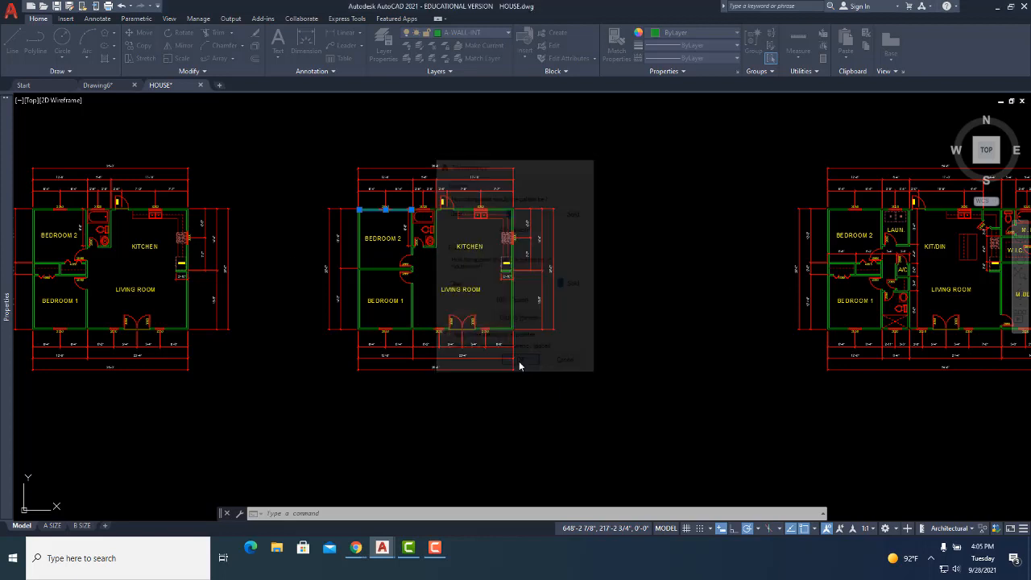
- Set both the general and the rollover opacity of the Properties palette to 52%
mouse_move(7, 278)
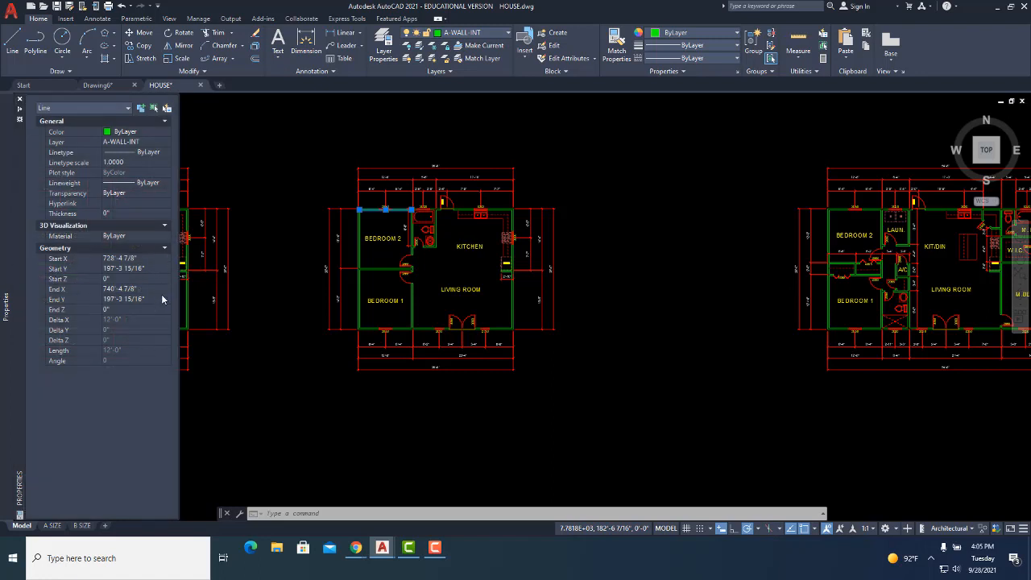
click(21, 119)
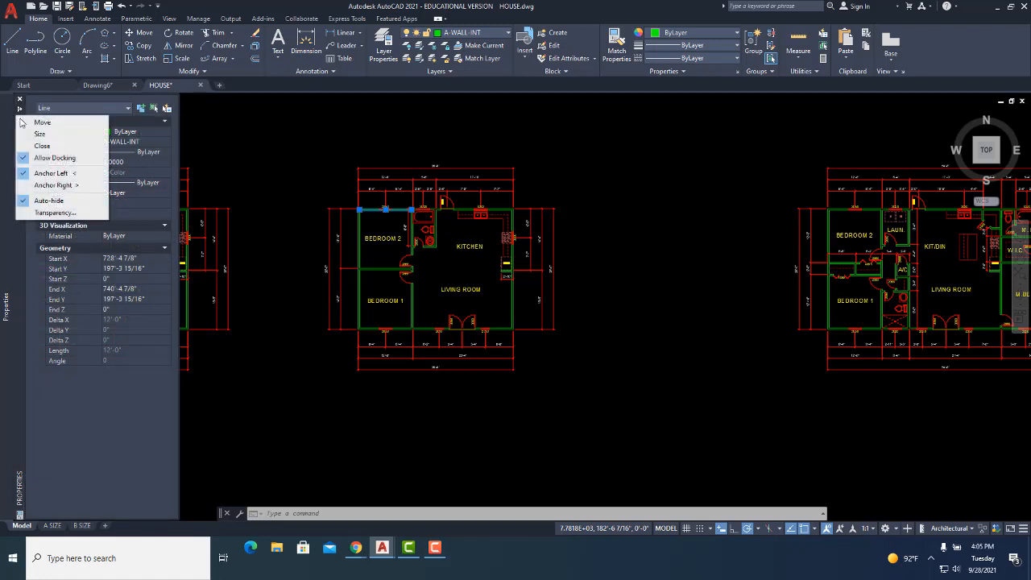
click(60, 213)
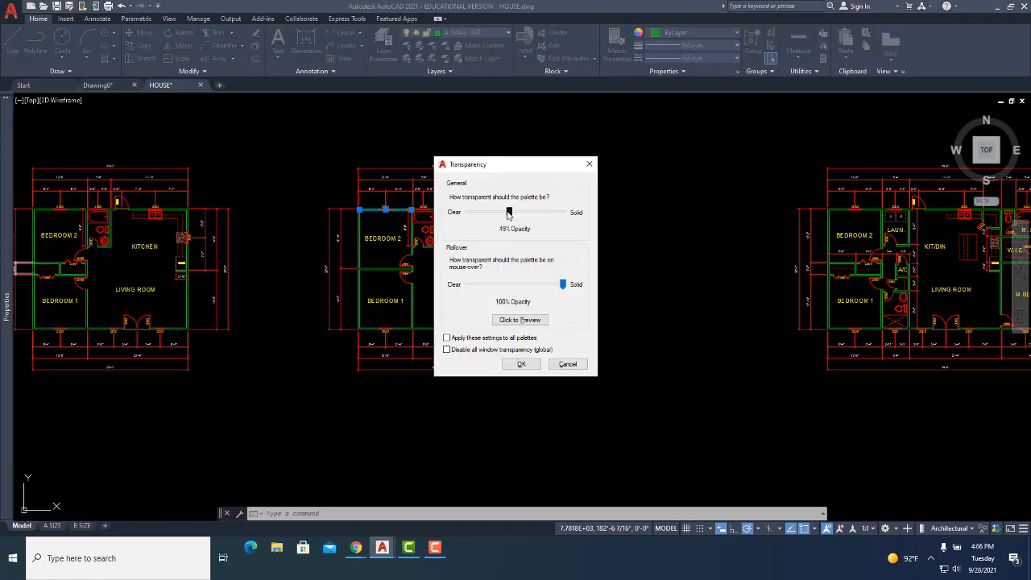
drag(510, 212, 564, 212)
drag(564, 212, 512, 212)
drag(563, 284, 510, 294)
click(520, 364)
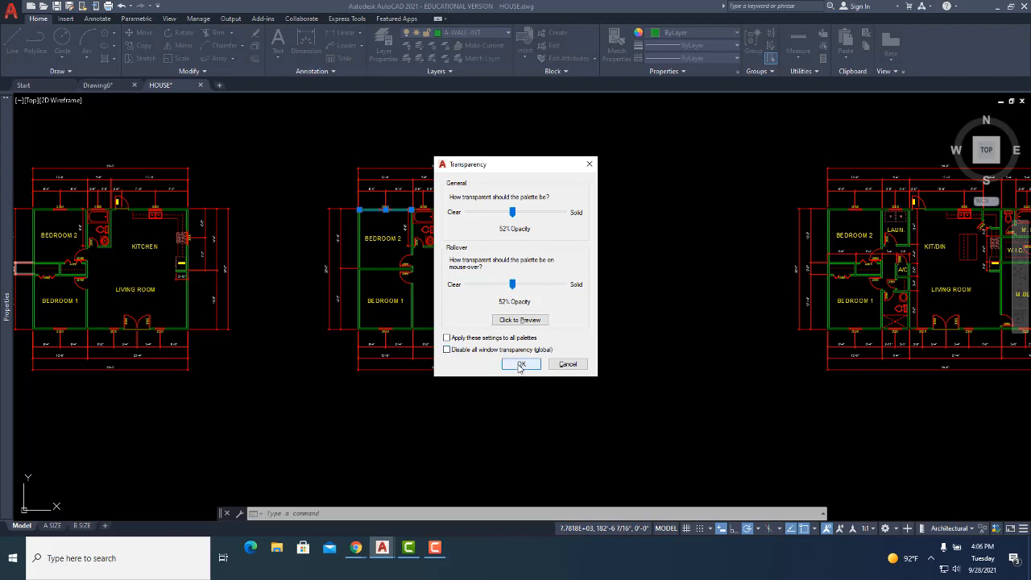
- Restore the Properties palette's general and rollover opacity to 100%
mouse_move(14, 254)
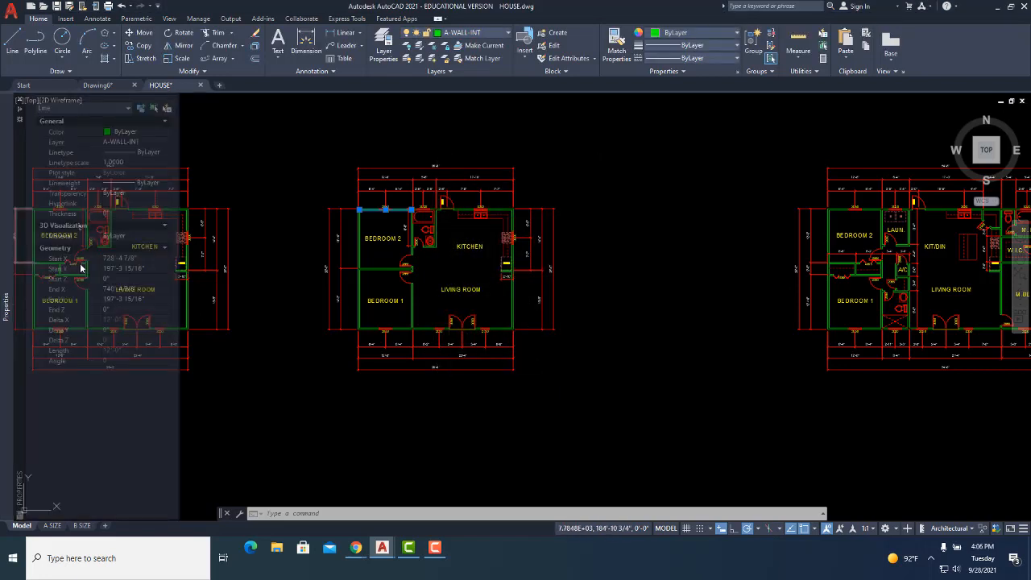
click(21, 122)
click(57, 214)
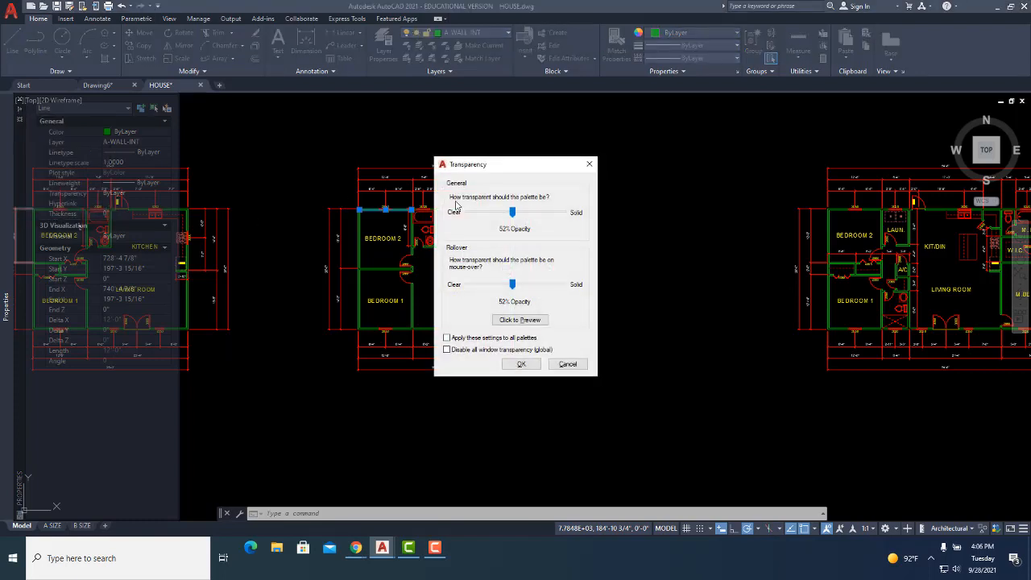
drag(520, 214, 564, 213)
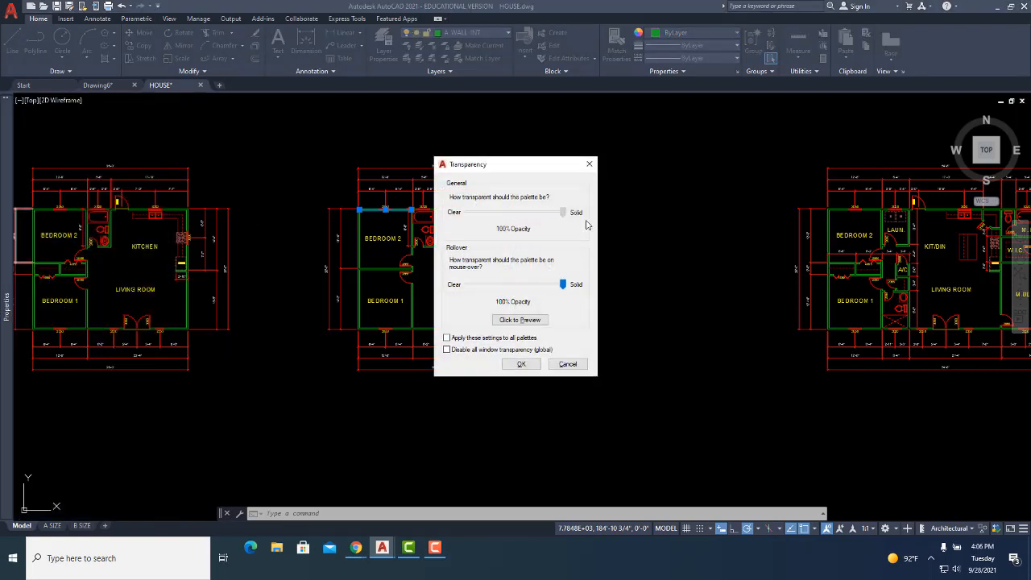
click(531, 368)
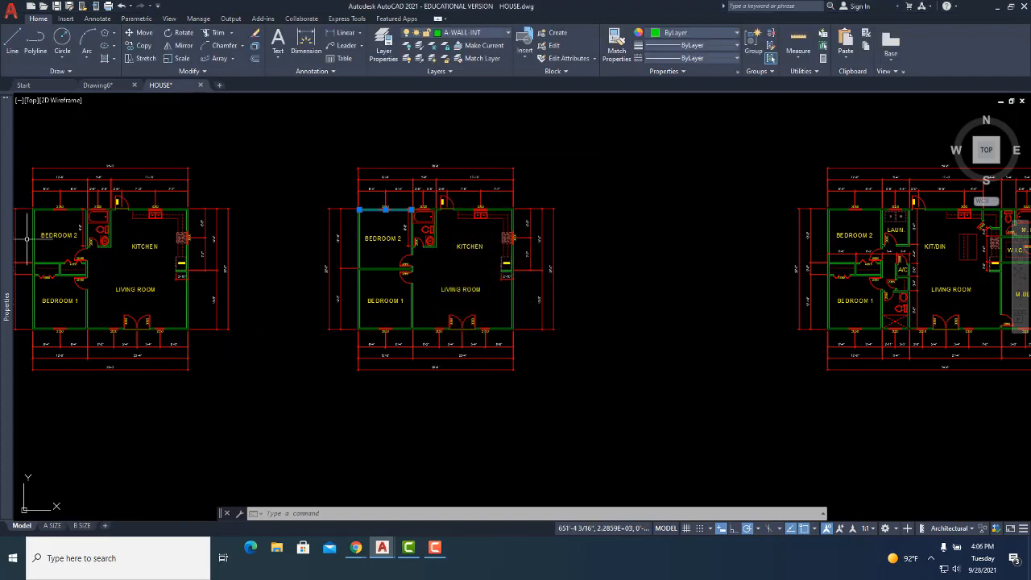
- Deselect the wall line, select the 36'-0" overall dimension above the plan, and review its properties
mouse_move(10, 174)
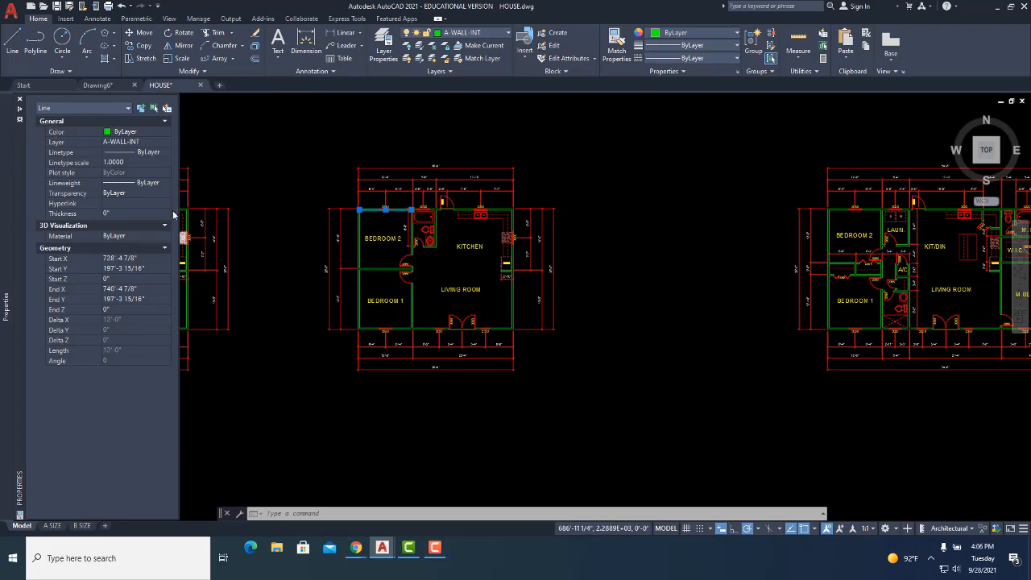
middle_drag(309, 242, 373, 248)
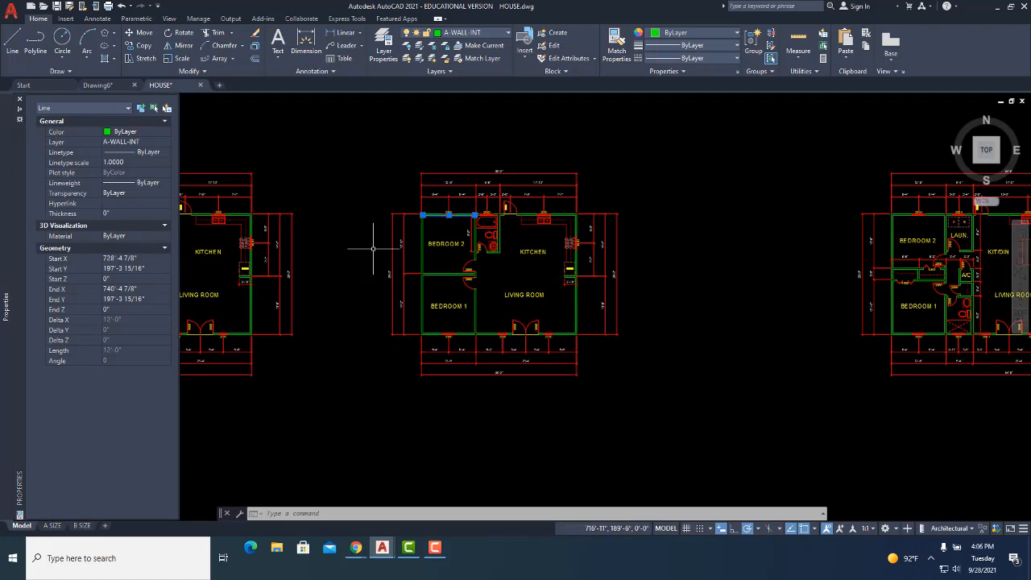
key(Escape)
scroll(418, 225, up, 4)
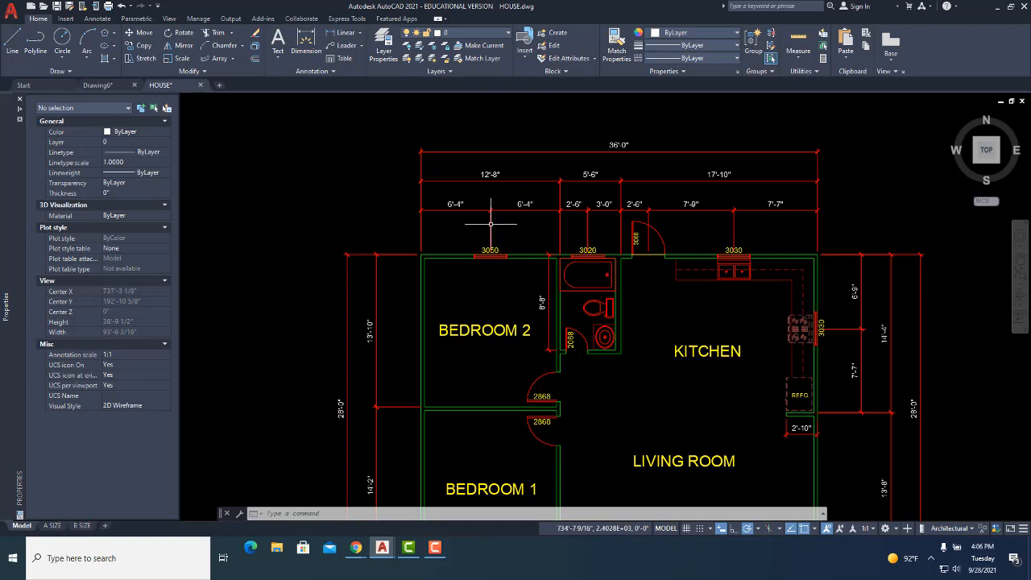
click(419, 170)
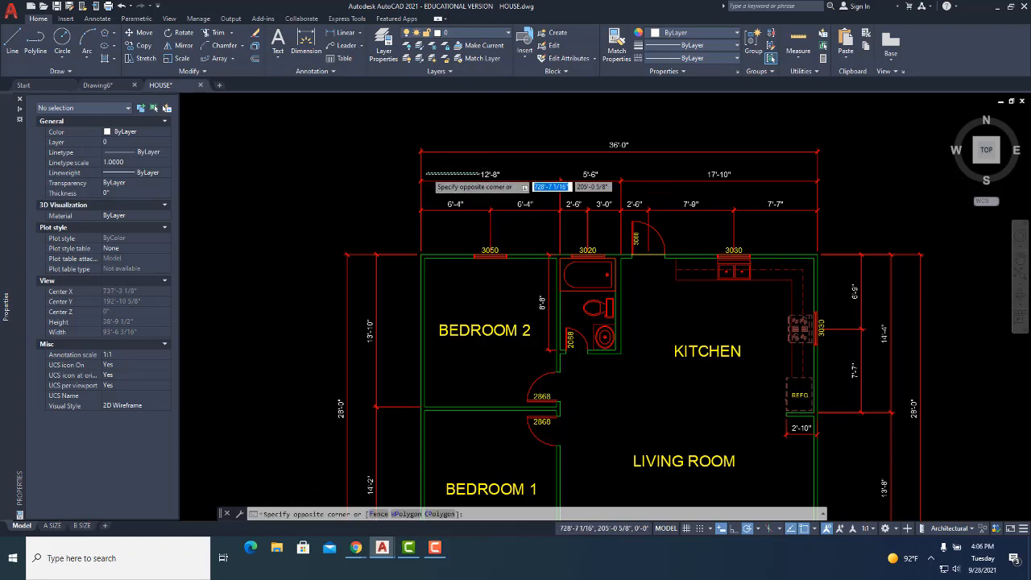
click(414, 149)
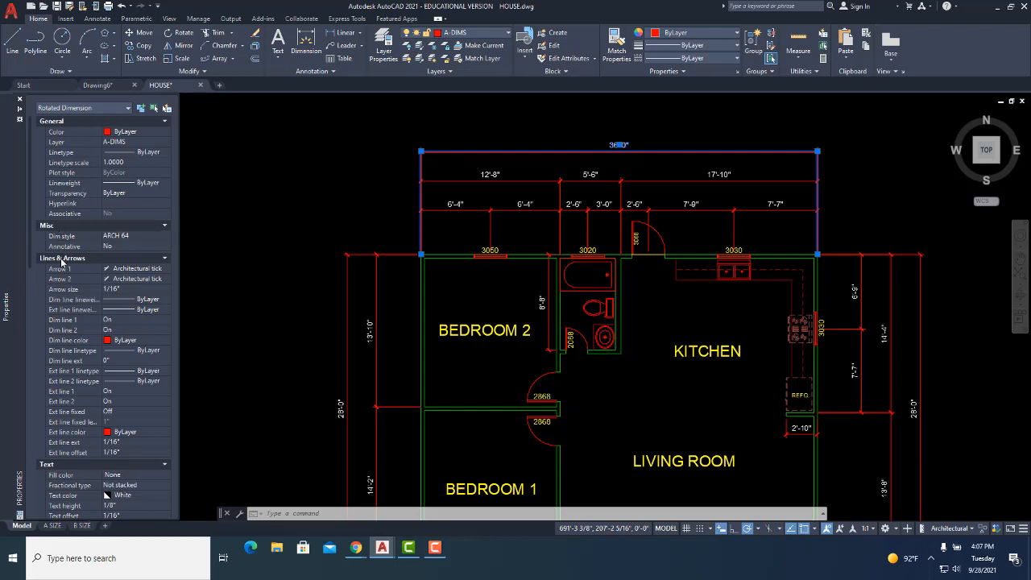
scroll(56, 318, down, 5)
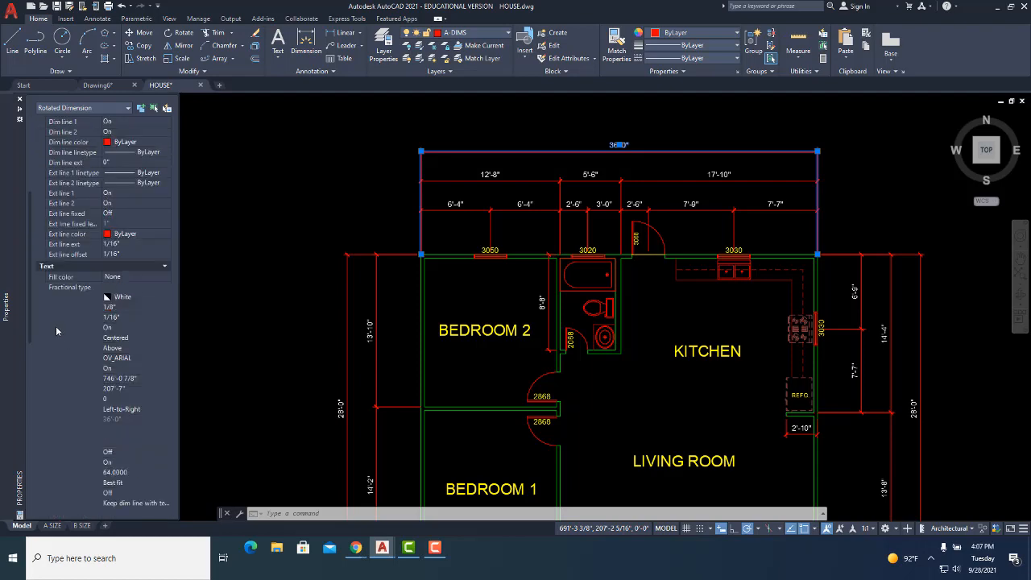
- Review the remaining property groups of the selected 36'-0" dimension down to Tolerances, and return to its General settings
scroll(56, 310, down, 8)
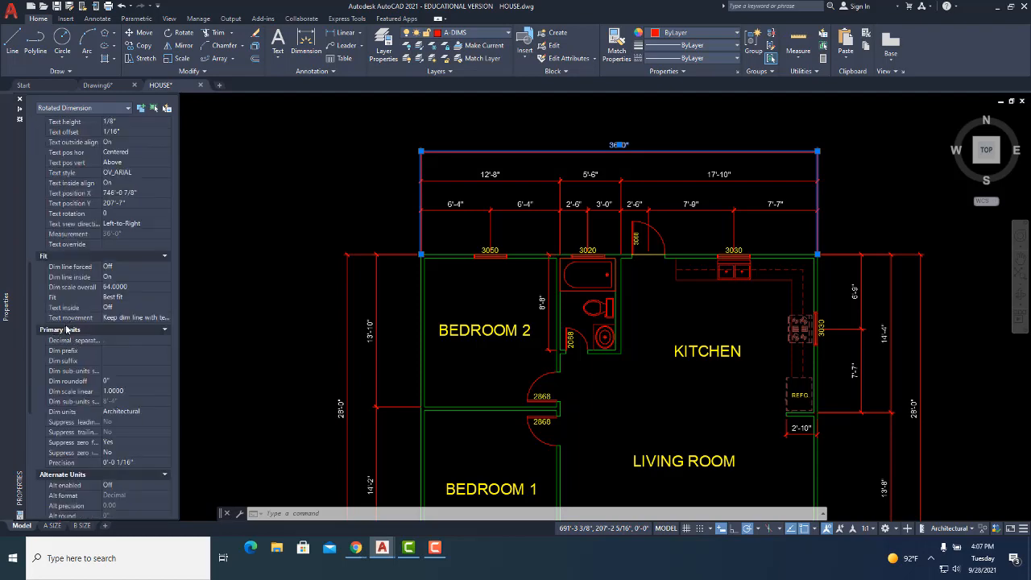
scroll(74, 358, down, 7)
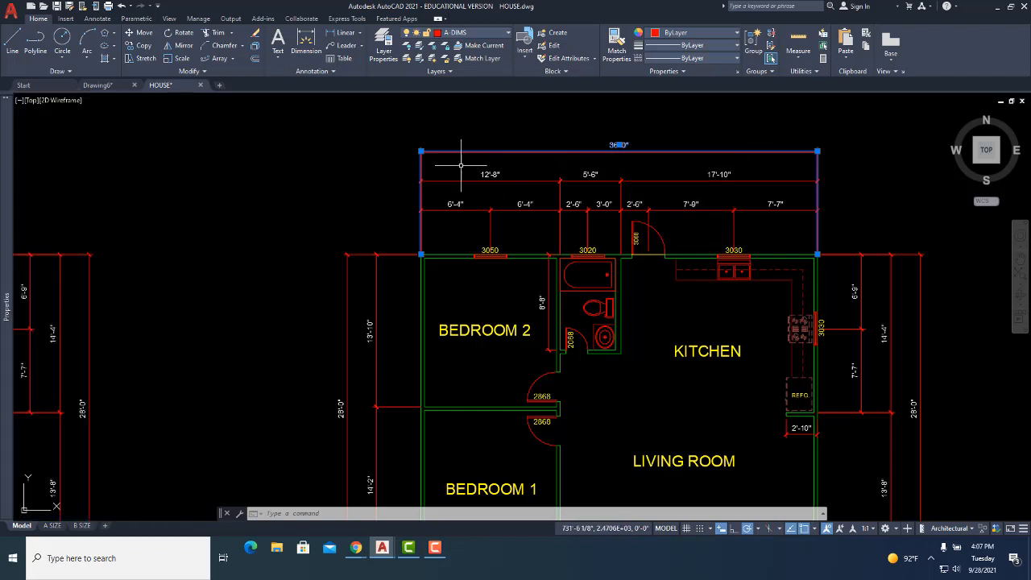
scroll(461, 165, up, 2)
mouse_move(7, 240)
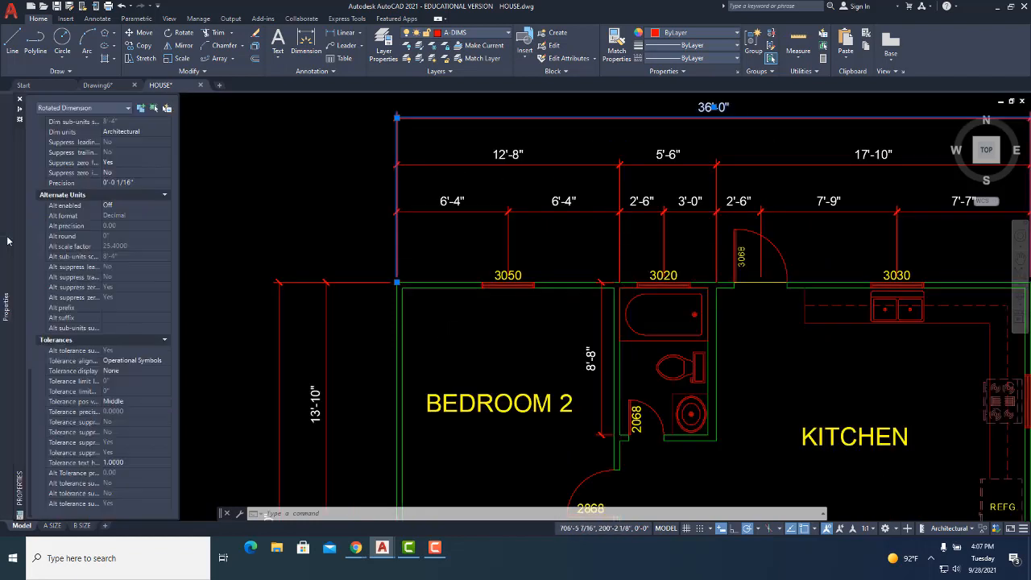
scroll(56, 249, up, 10)
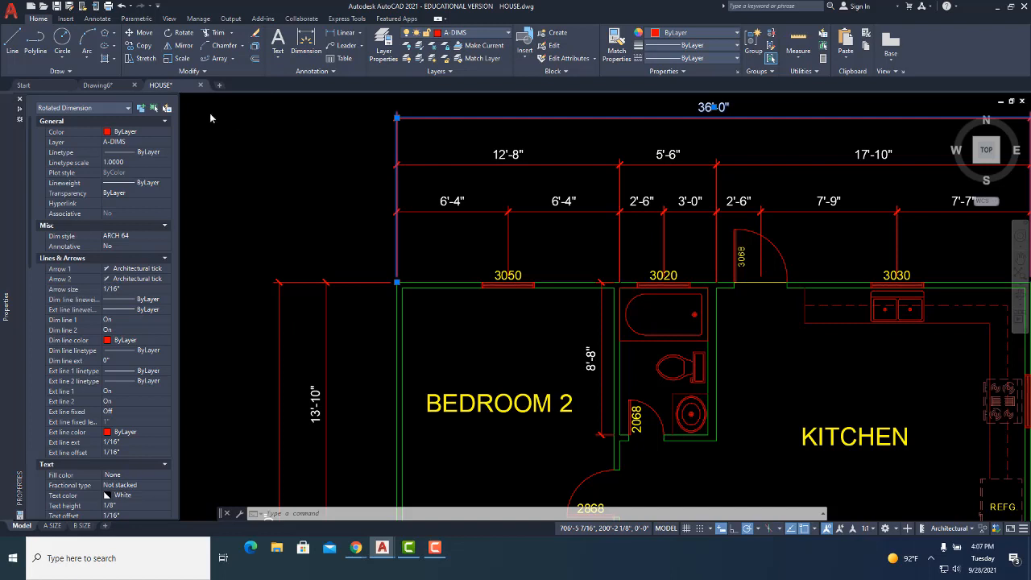
mouse_move(6, 137)
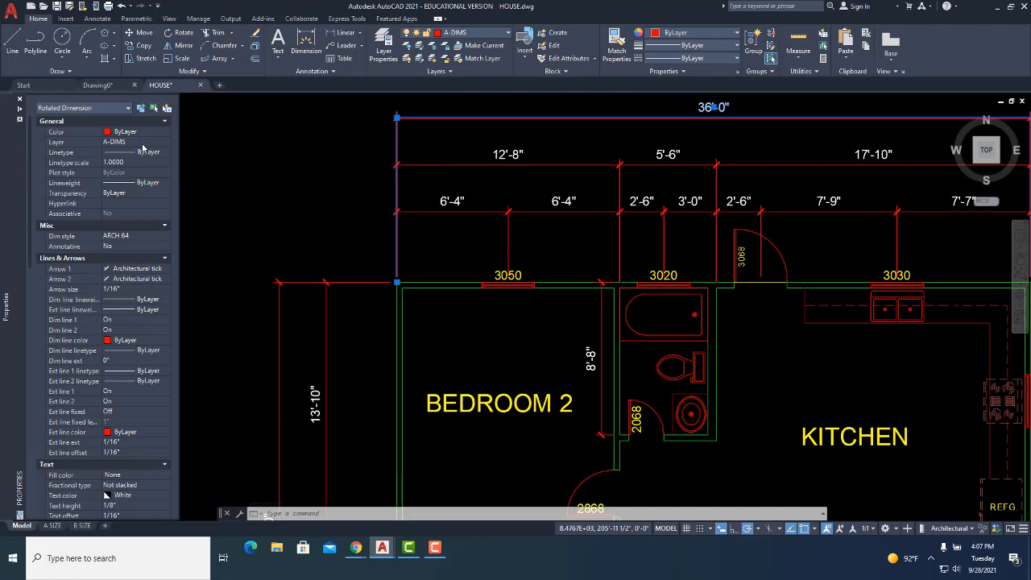
- Look through the layer and color choices for the 36'-0" dimension, keeping A-DIMS and ByLayer
click(141, 141)
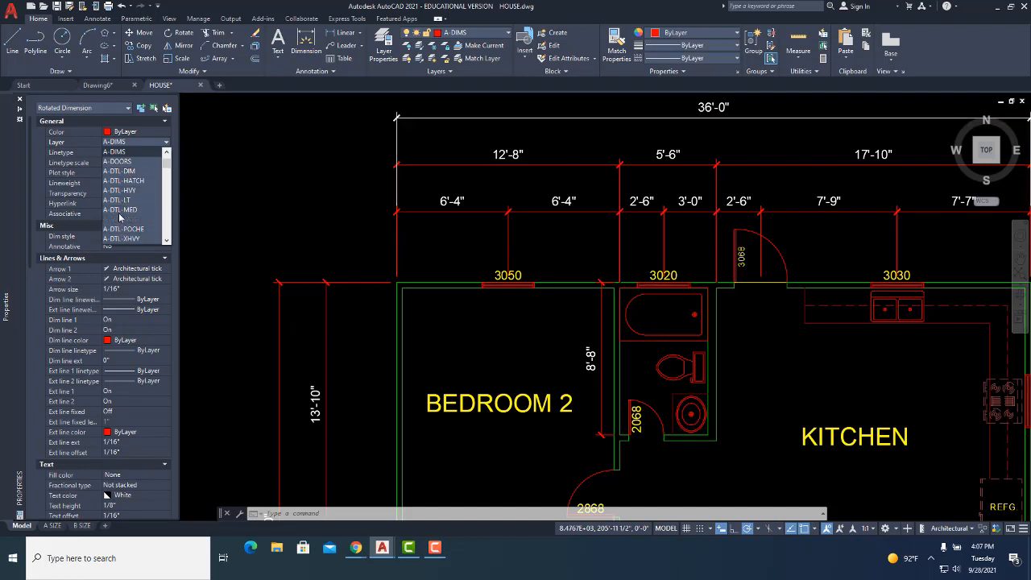
click(120, 152)
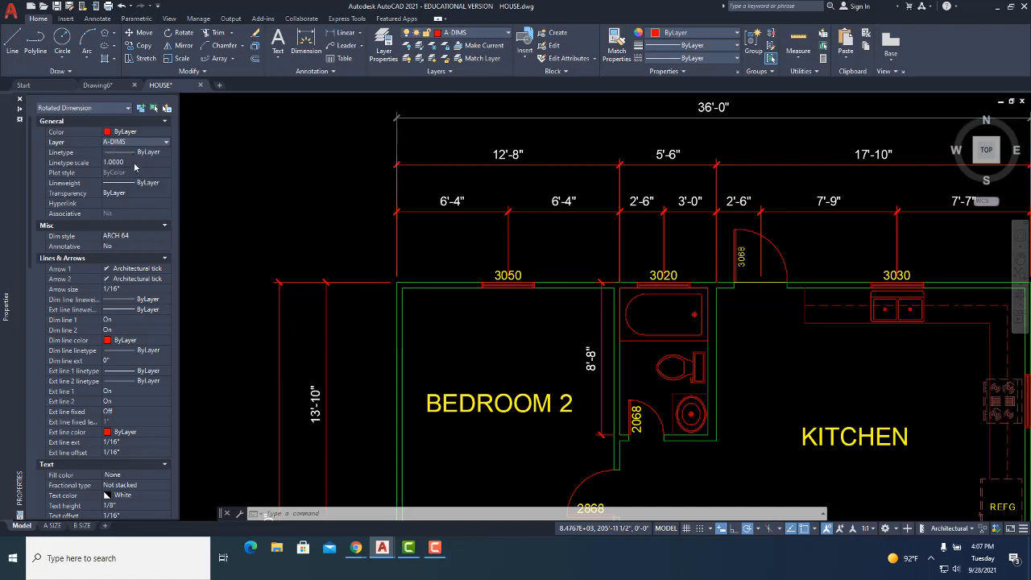
click(164, 134)
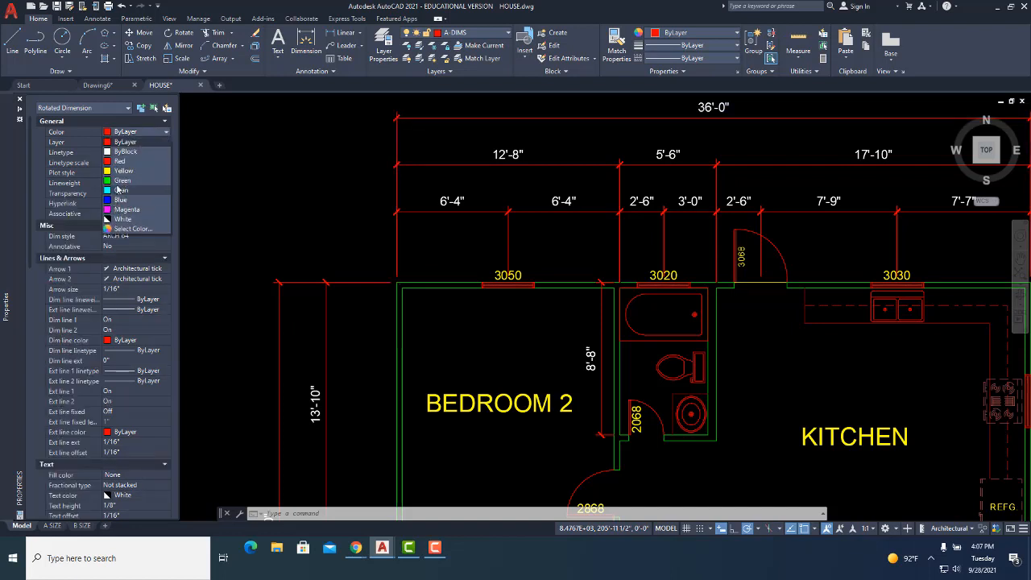
click(123, 143)
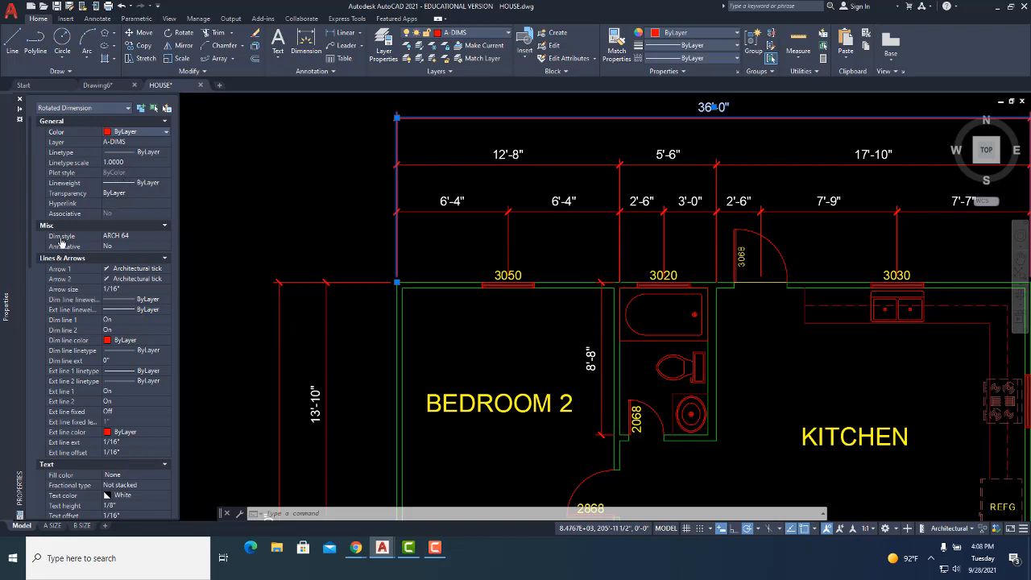
- Look through the dimension styles available for the 36'-0" dimension, keeping ARCH 64
click(114, 240)
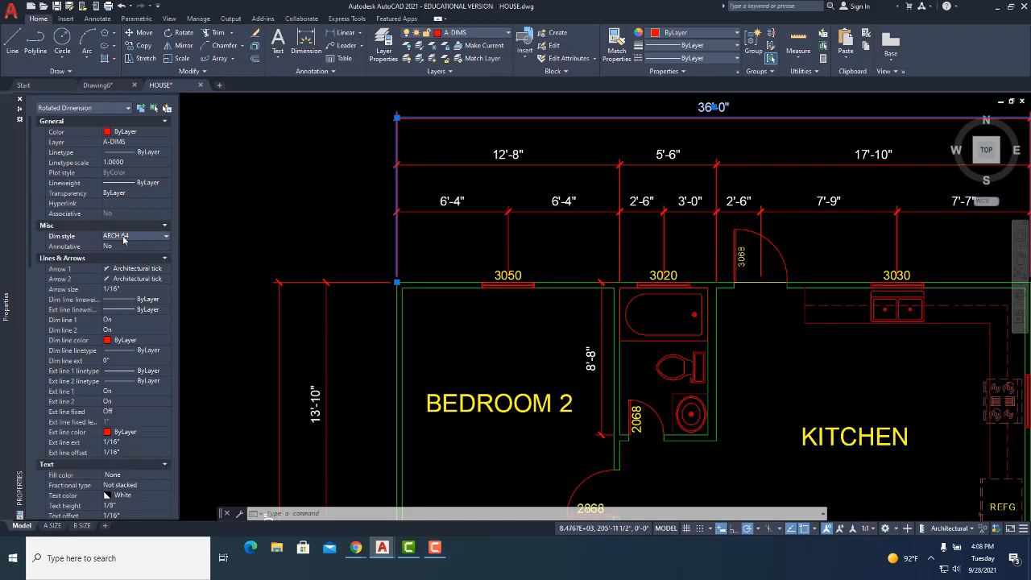
click(122, 240)
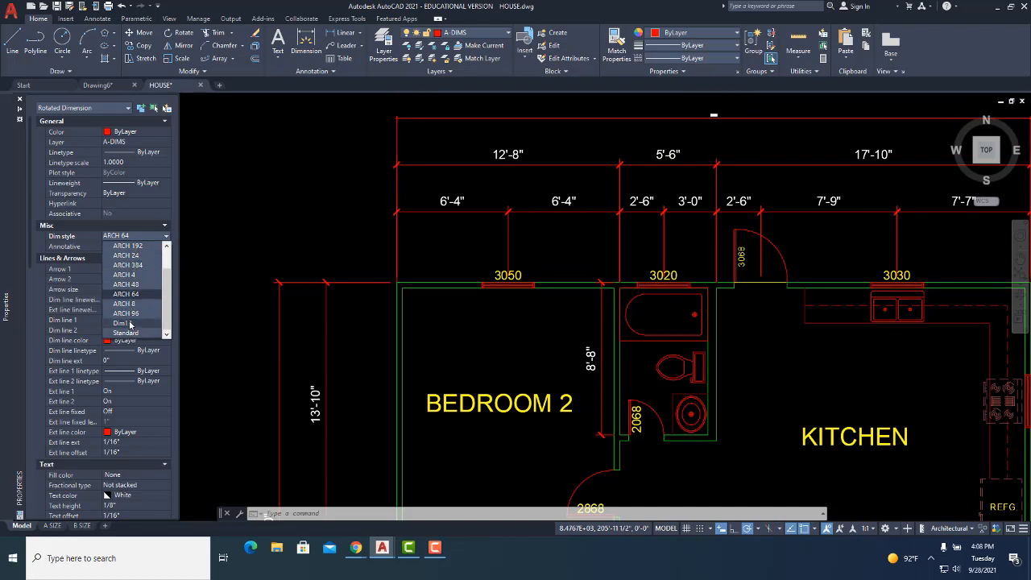
click(134, 293)
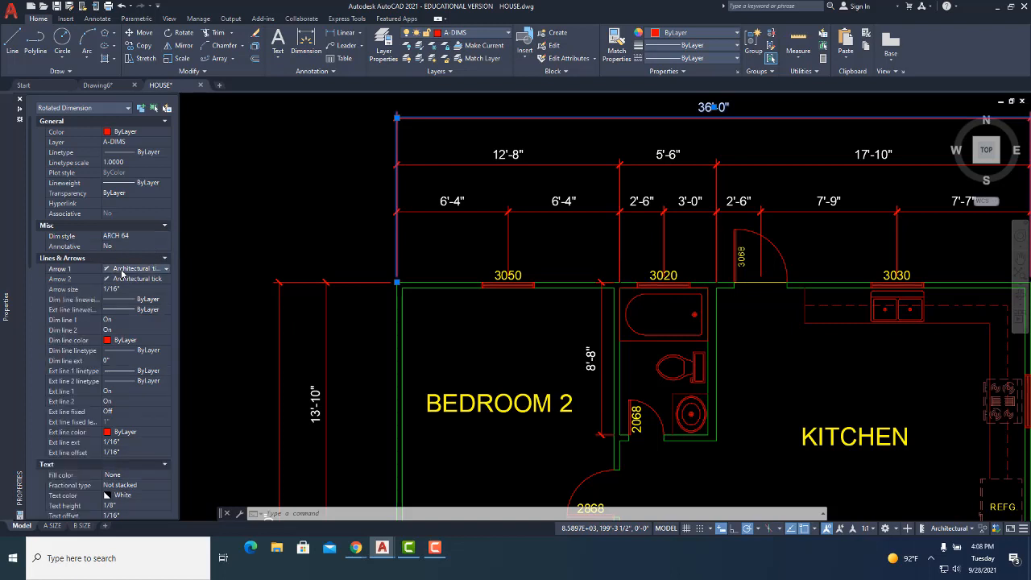
- Change the first arrowhead of the 36'-0" dimension to Right angle and inspect it up close
click(166, 270)
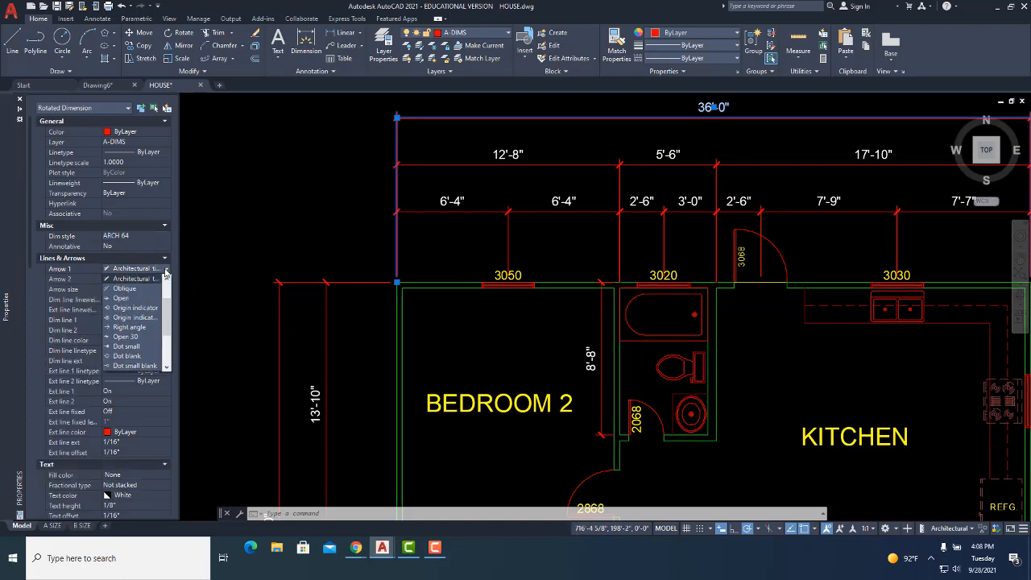
click(121, 329)
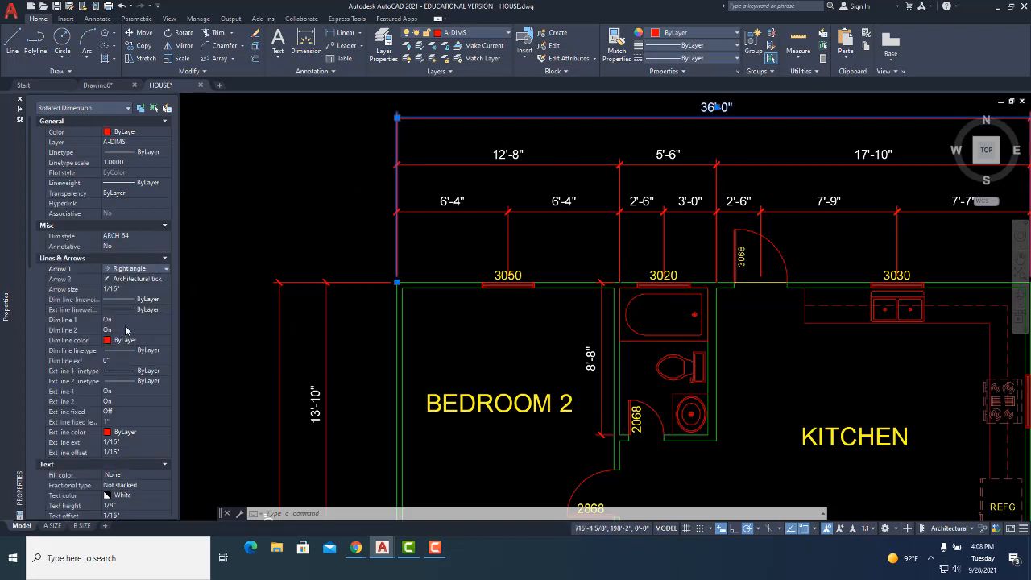
scroll(399, 113, up, 8)
middle_drag(404, 108, 391, 218)
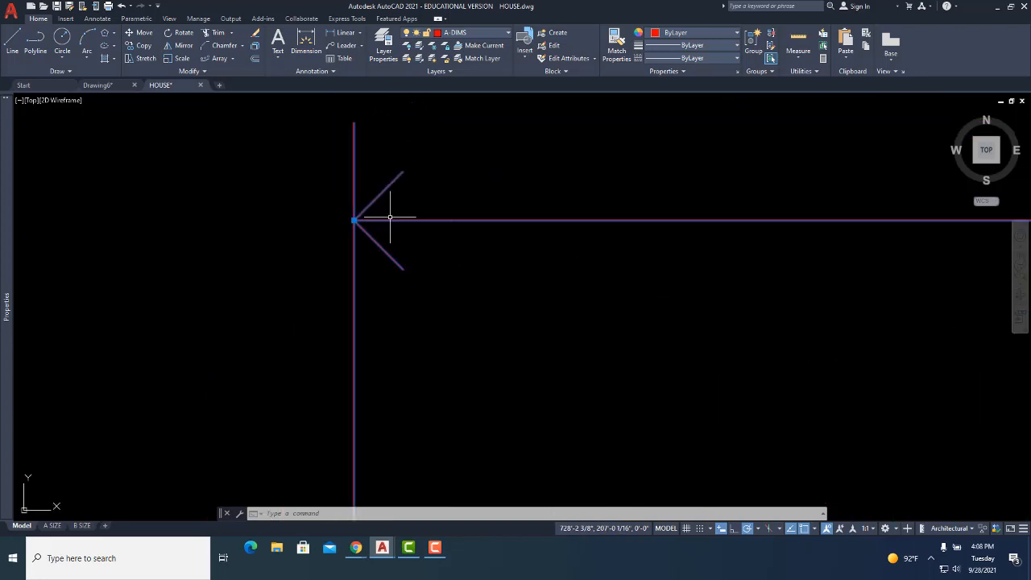
scroll(379, 218, down, 3)
- Set the first arrowhead of the 36'-0" dimension back to Architectural tick and review its other line settings
mouse_move(10, 286)
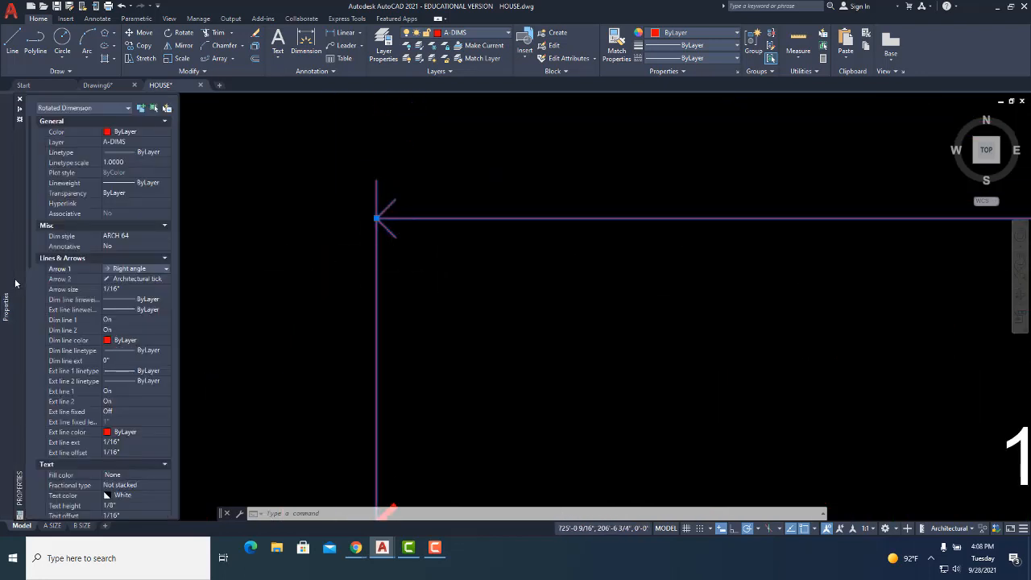
click(135, 270)
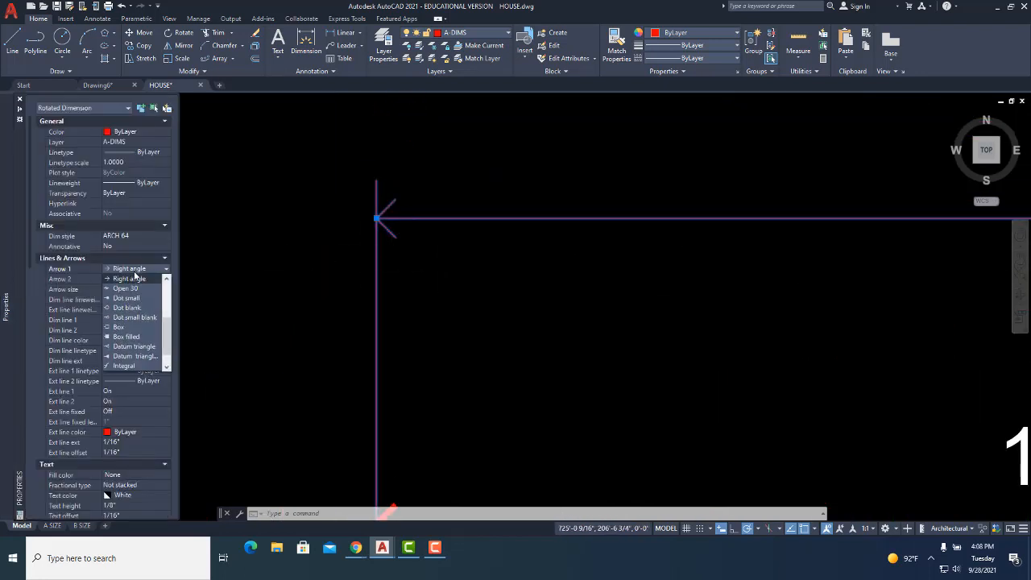
scroll(127, 318, up, 3)
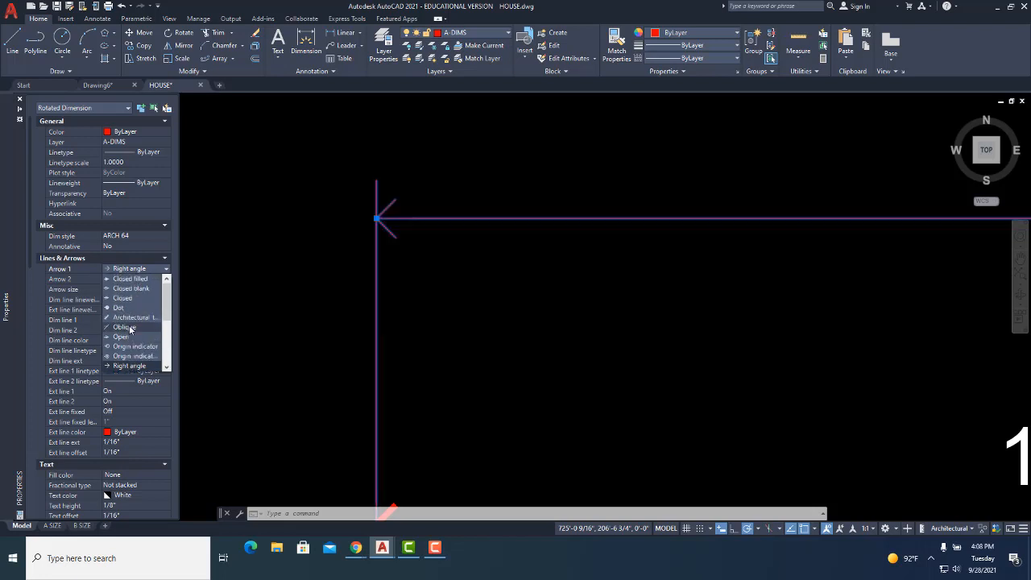
click(127, 319)
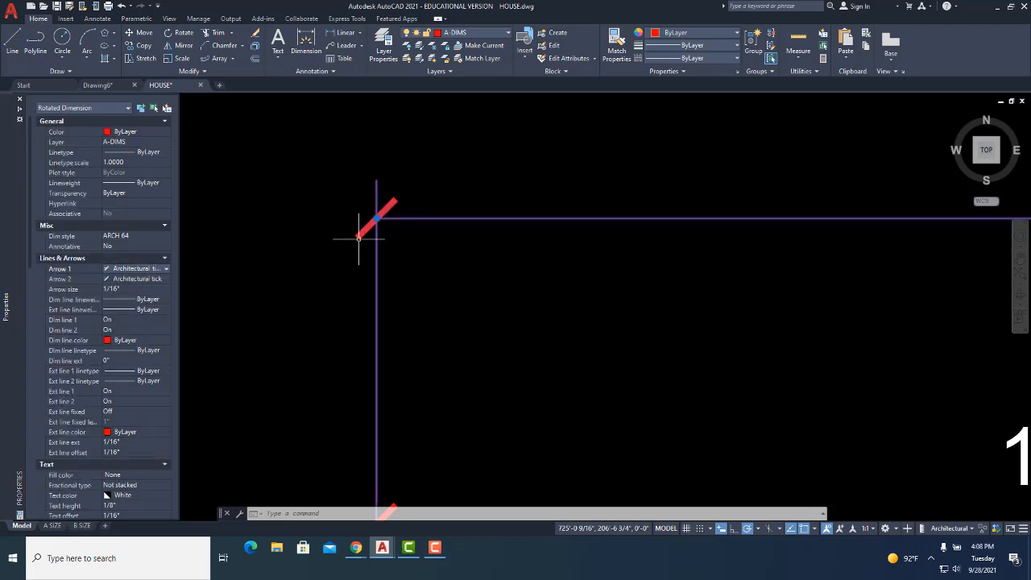
scroll(226, 229, down, 2)
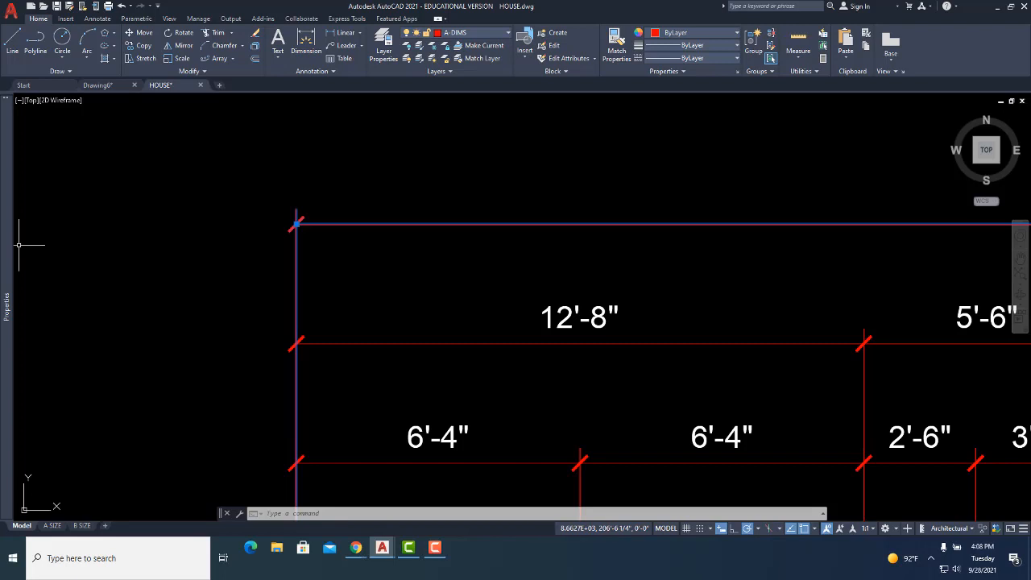
mouse_move(10, 262)
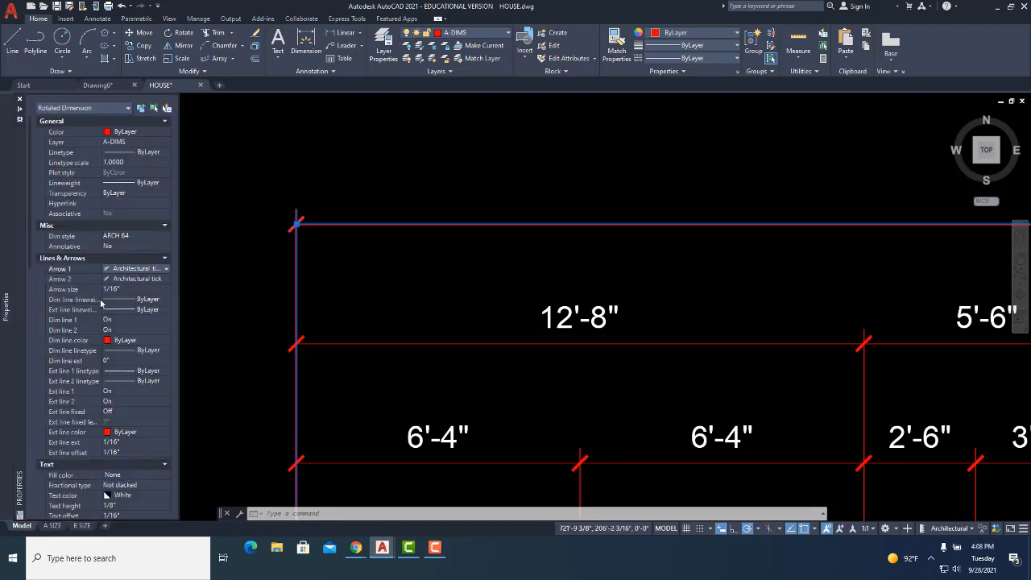
- Switch to the Drawing6 drawing and draw an open L-shaped polyline with a total length of about 31.3 units
click(101, 84)
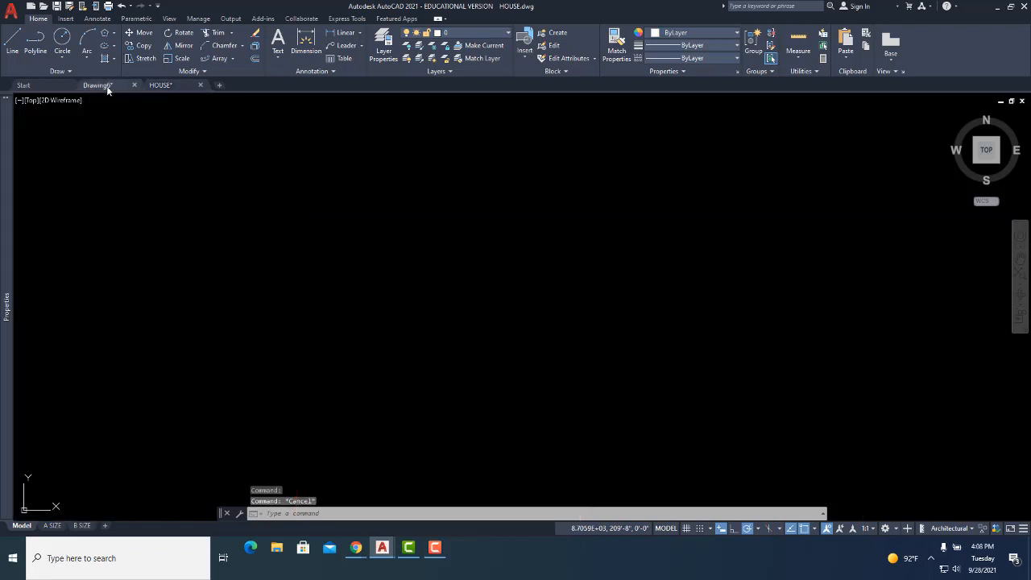
key(Escape)
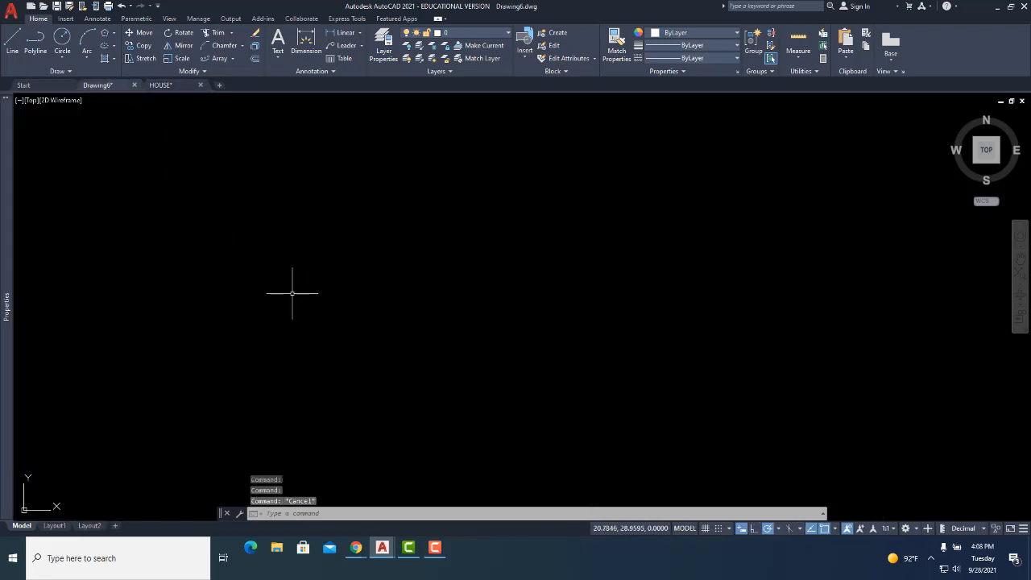
text(pl)
key(Return)
click(210, 294)
click(322, 295)
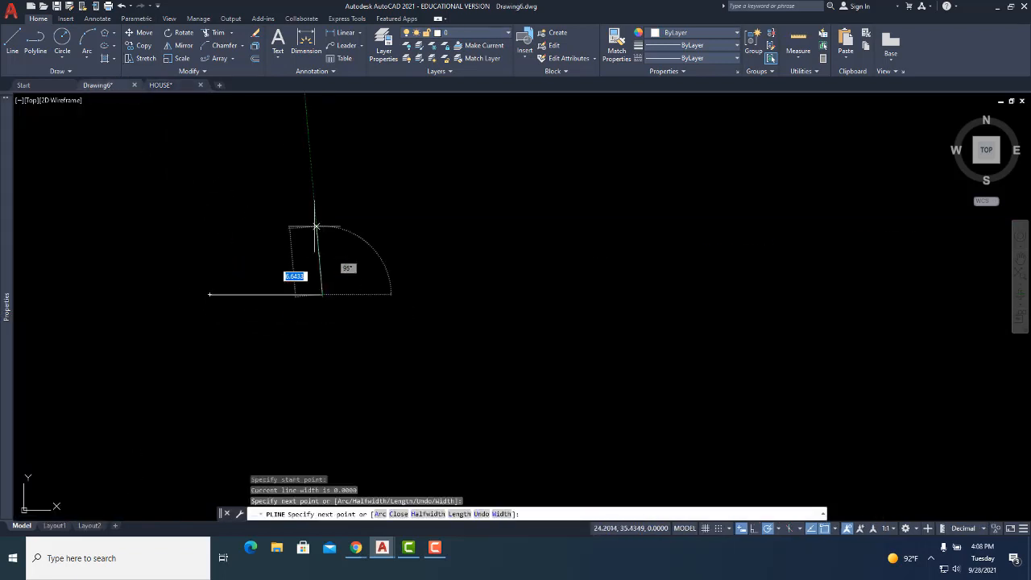
click(322, 171)
key(Escape)
- Draw a circle with a radius of about 7 units beside the L-shaped polyline
text(d)
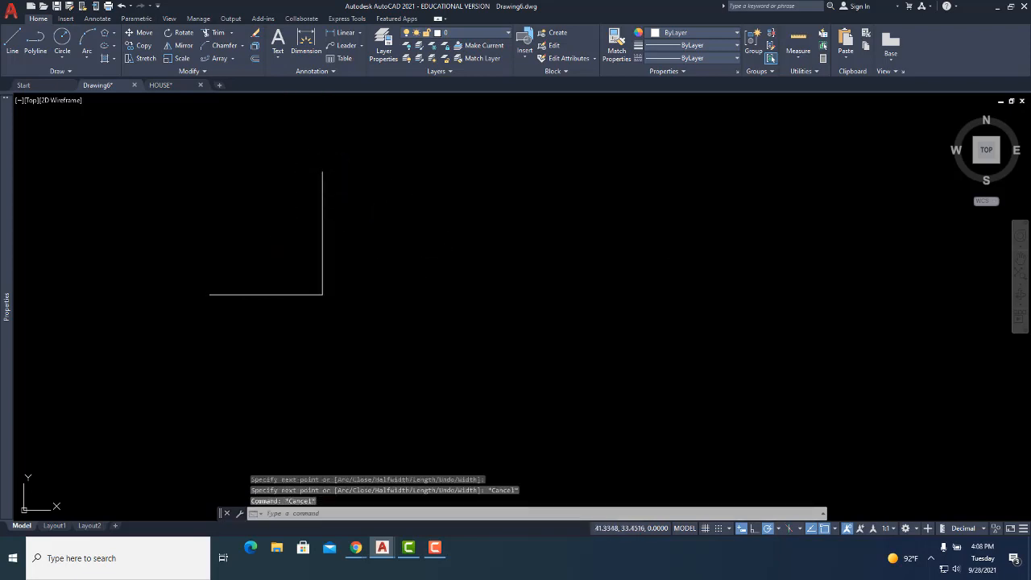
key(Return)
text(c)
key(Return)
click(468, 253)
click(505, 288)
key(Escape)
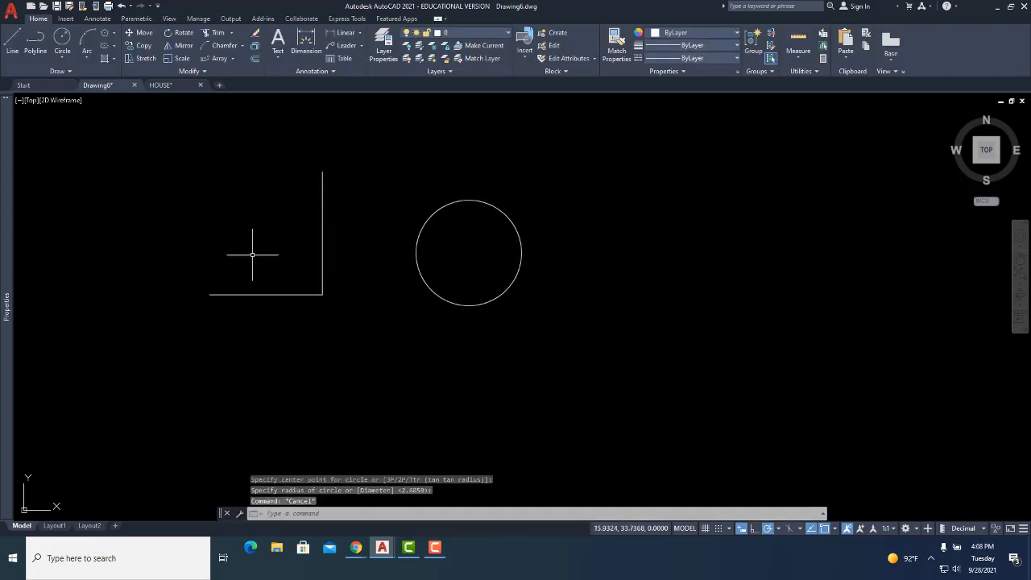
- Select the L-shaped polyline and review its geometry properties
click(346, 270)
click(293, 243)
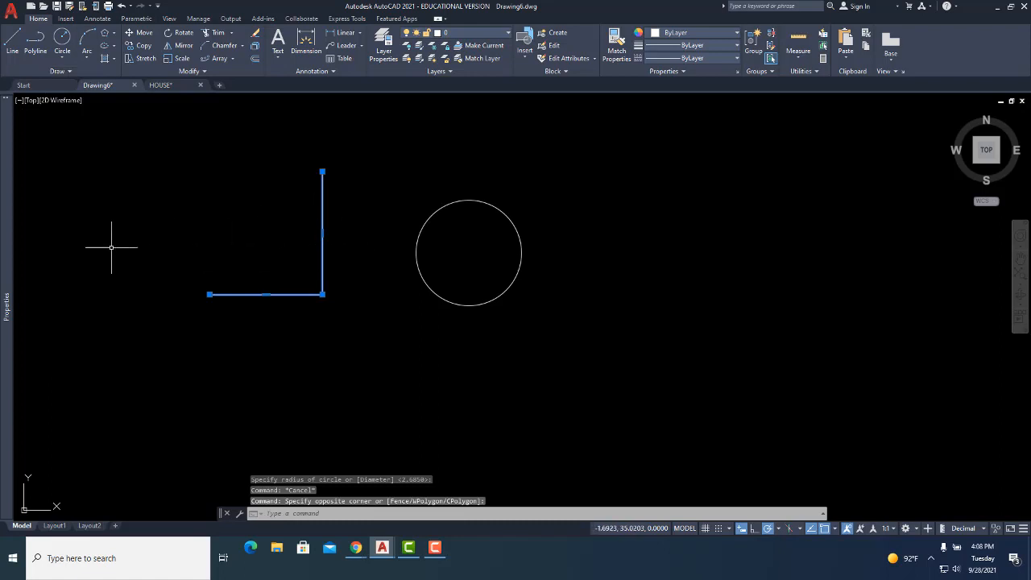
mouse_move(9, 244)
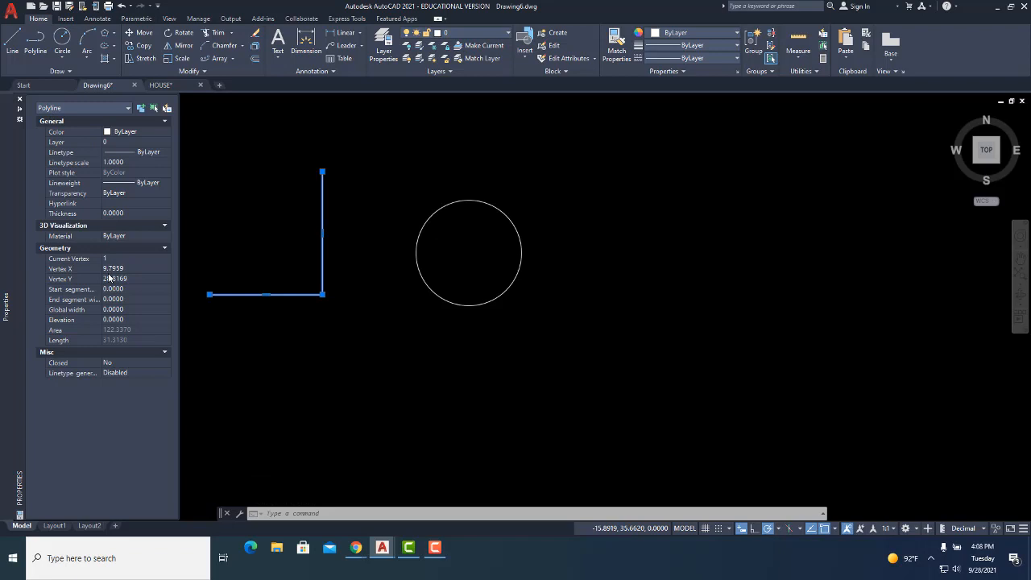
- Deselect the polyline, select the circle, and review its radius, diameter, circumference and area properties
key(Escape)
click(471, 280)
click(412, 220)
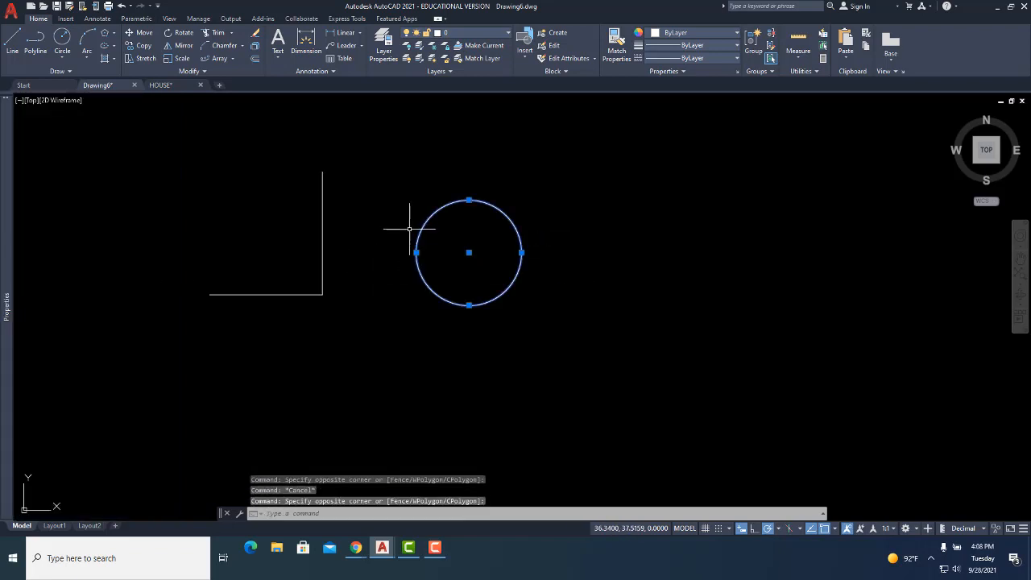
mouse_move(11, 198)
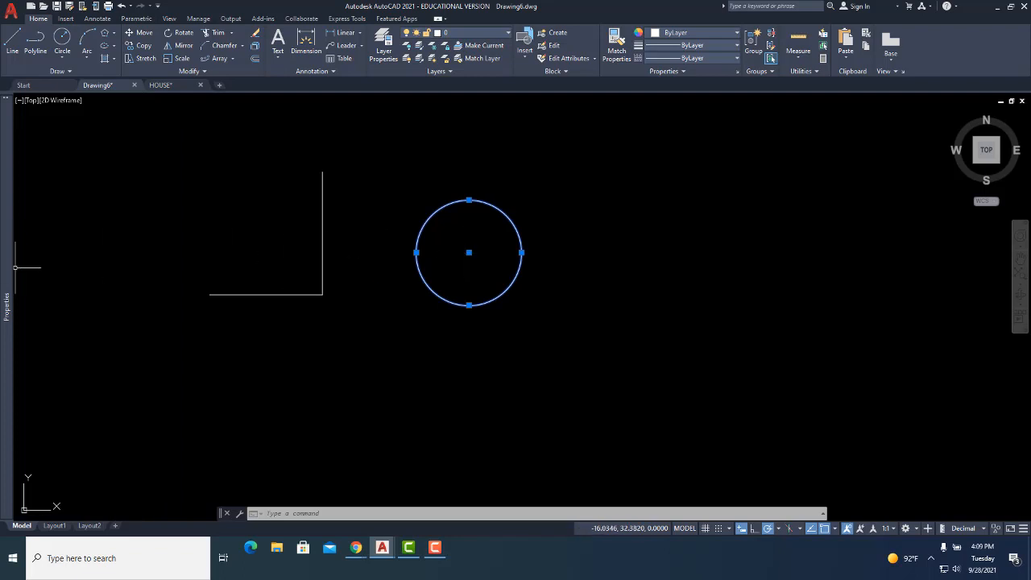
mouse_move(10, 272)
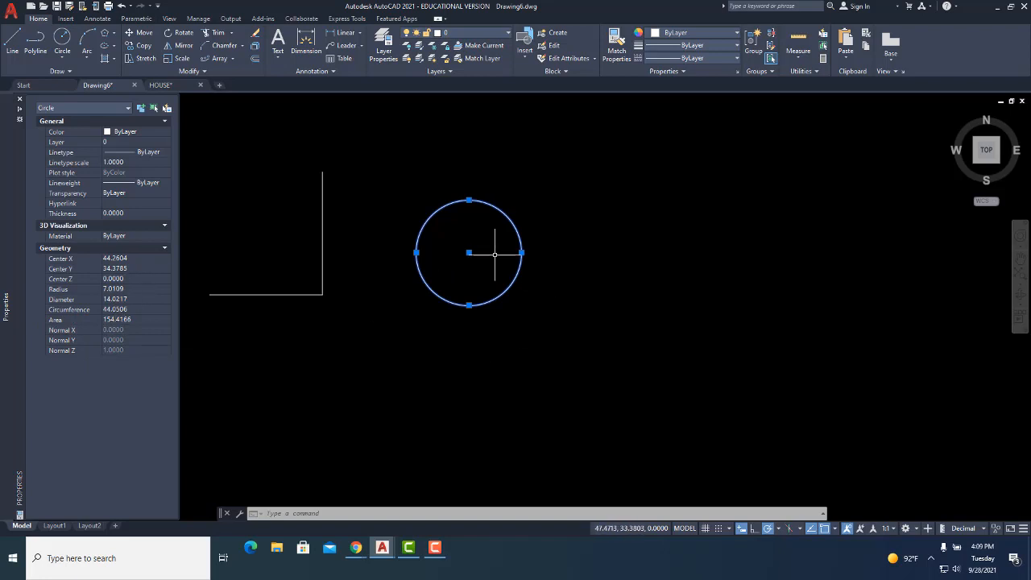
- Deselect the circle and draw an upright rectangle about 22 by 35 units on the circle's far side from the polyline
key(ctrl+1)
key(Escape)
middle_drag(528, 324, 398, 334)
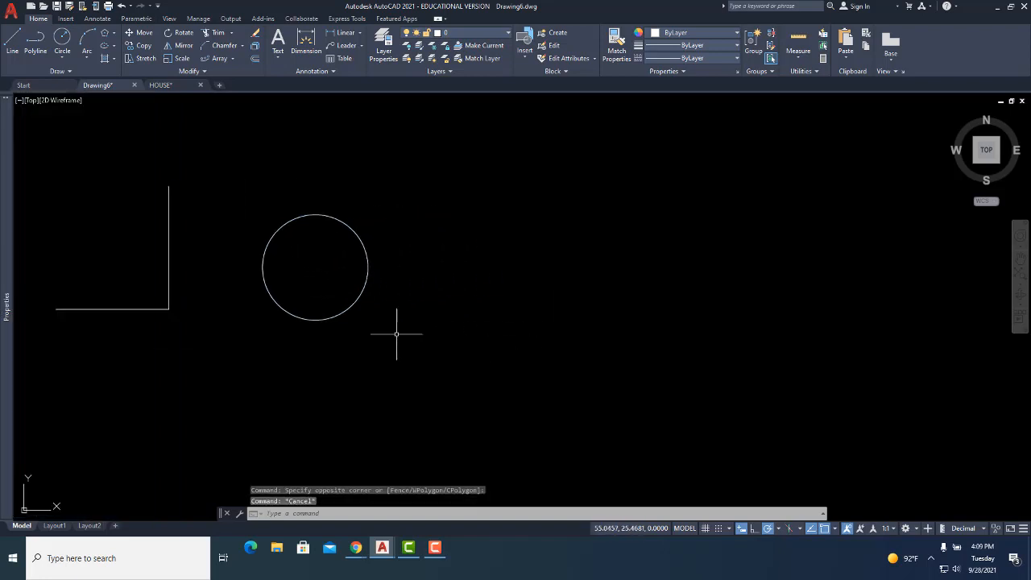
text(rec)
key(Return)
click(453, 156)
click(617, 419)
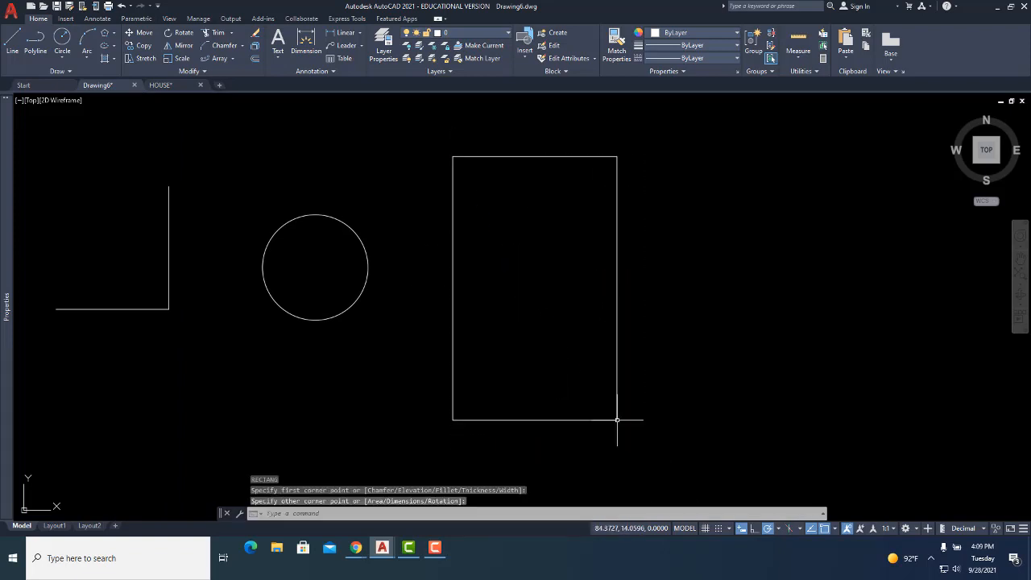
- Select the new rectangle and review its area and length properties
key(Escape)
click(556, 313)
click(409, 290)
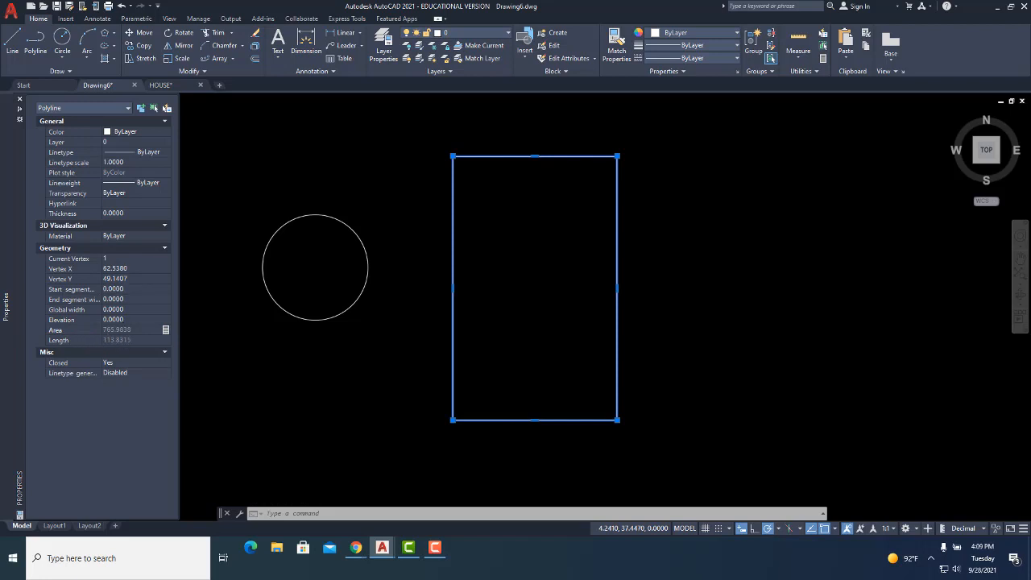
- Deselect the rectangle, select the circle, and set its radius to 7
click(365, 286)
key(Escape)
key(Escape)
click(370, 256)
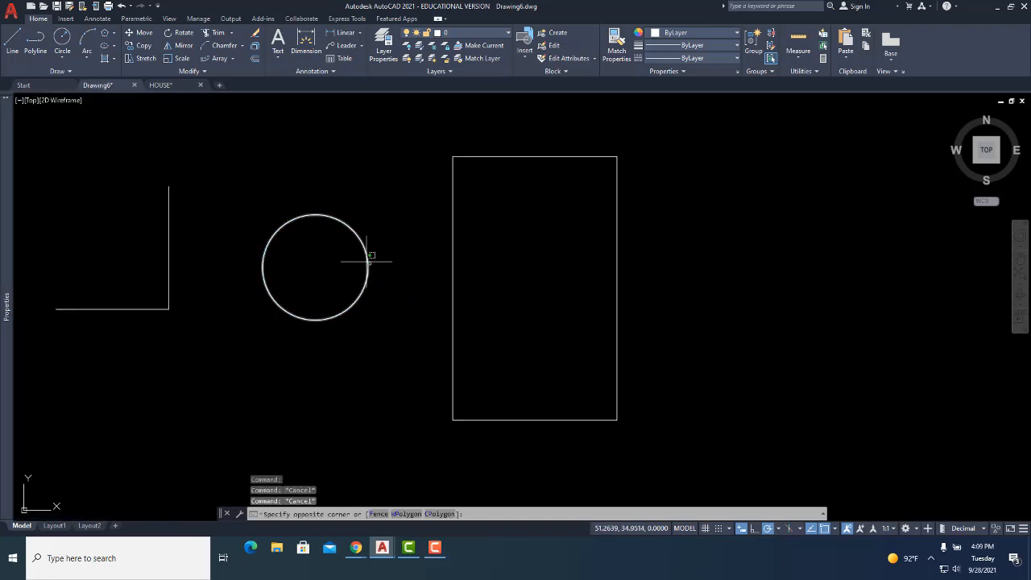
click(340, 226)
mouse_move(5, 221)
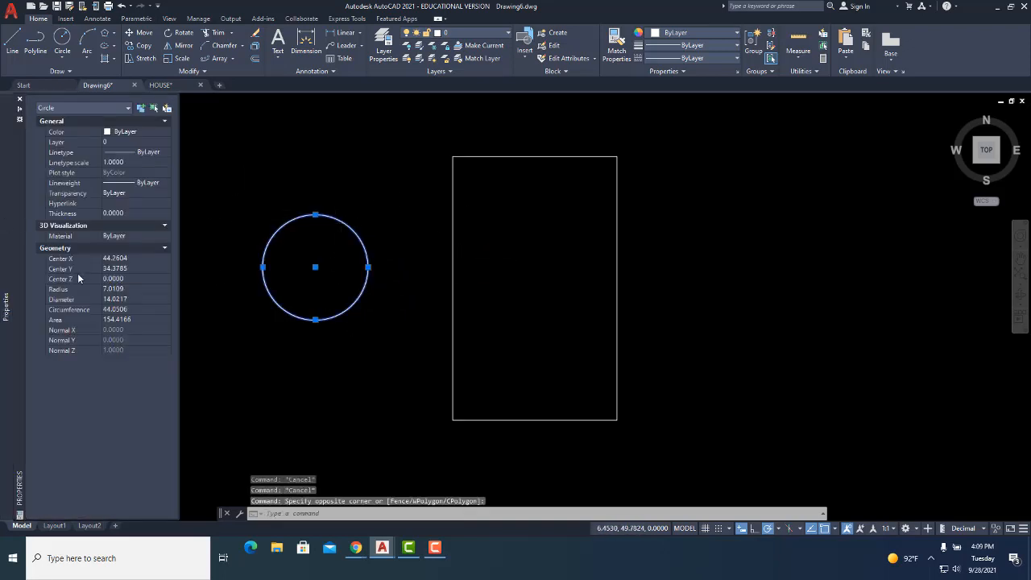
click(117, 289)
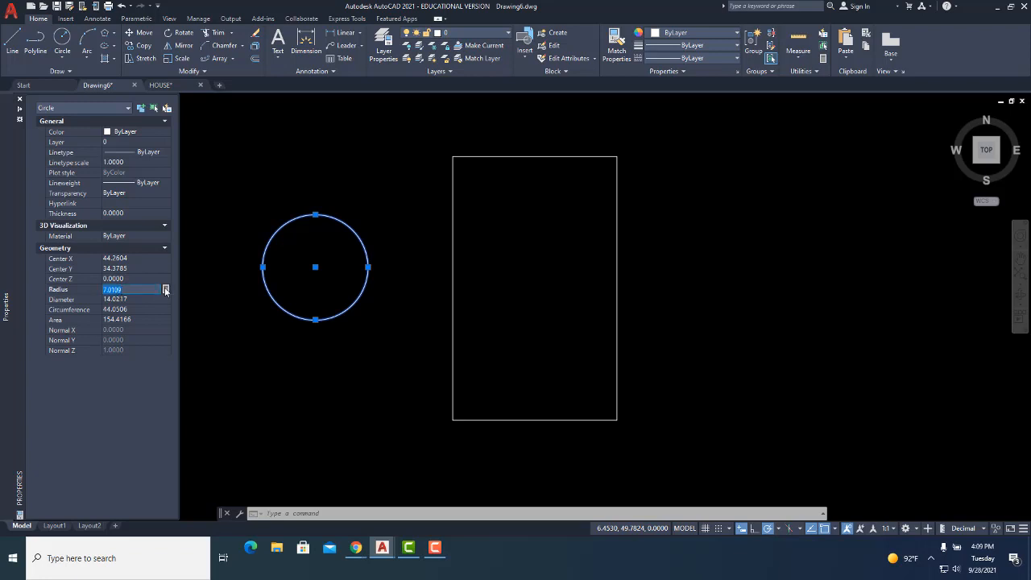
key(Tab)
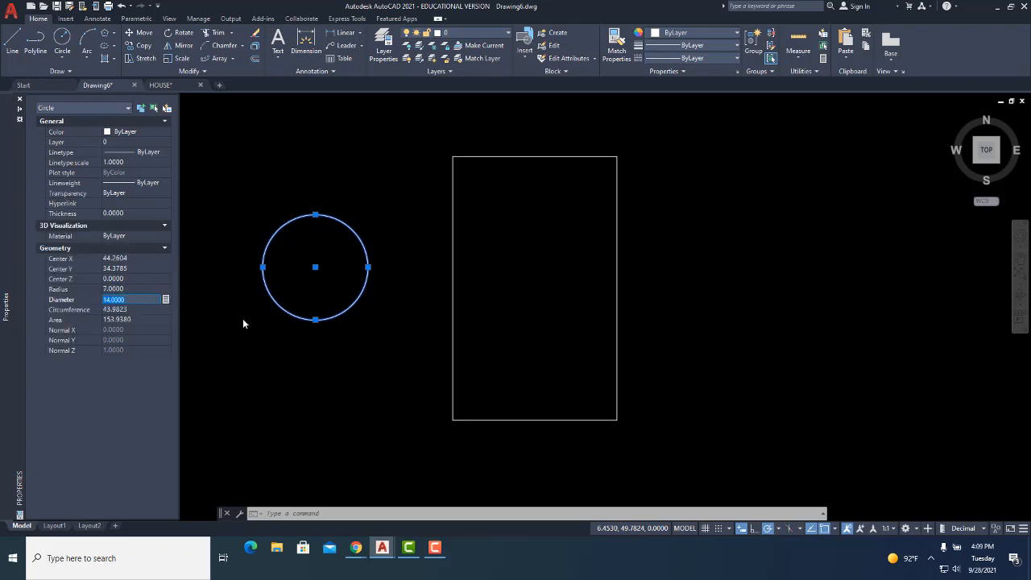
- Enter a smaller radius for the selected circle to shrink it, and deselect it
scroll(334, 258, up, 5)
scroll(334, 258, down, 5)
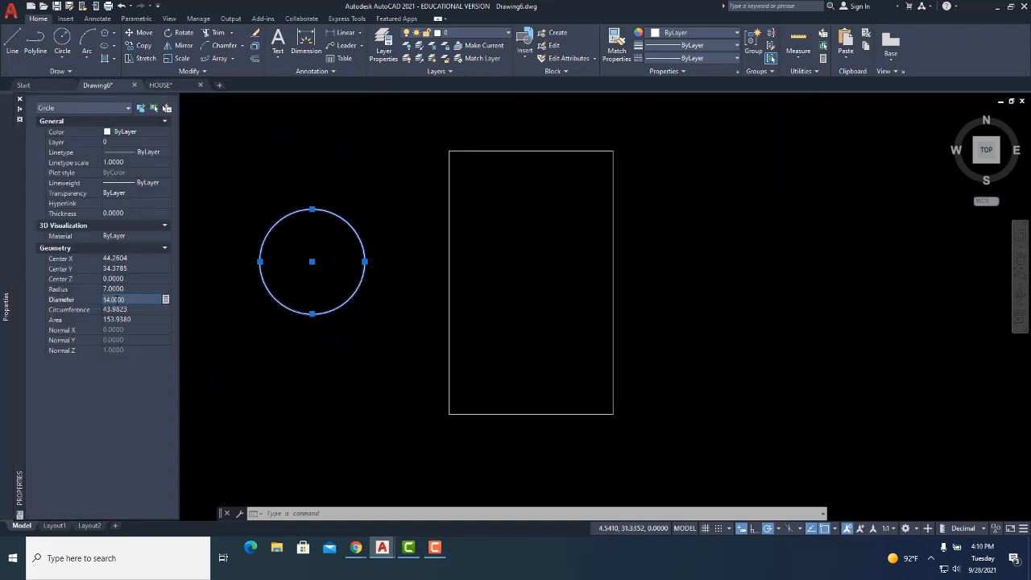
click(118, 290)
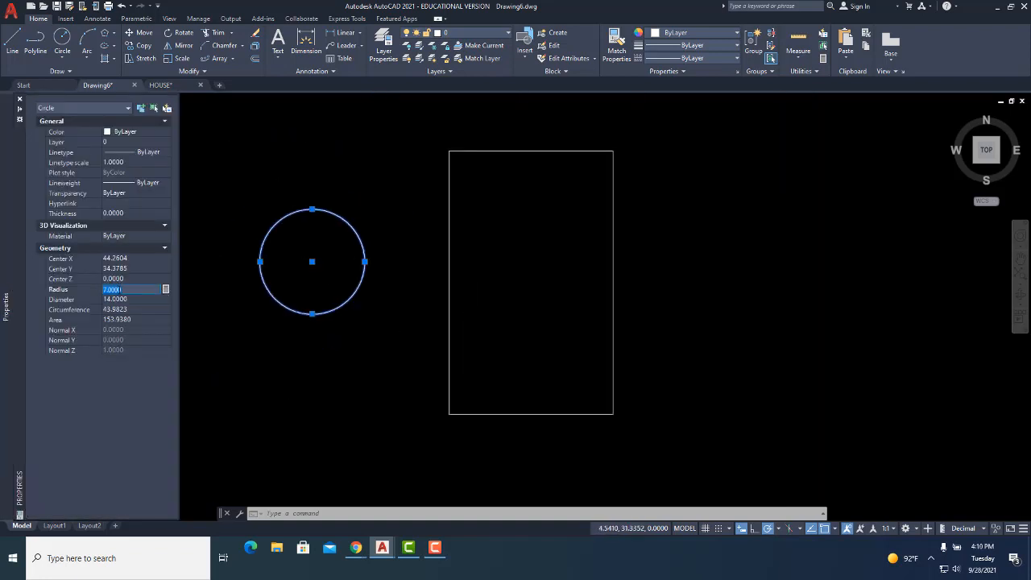
key(Return)
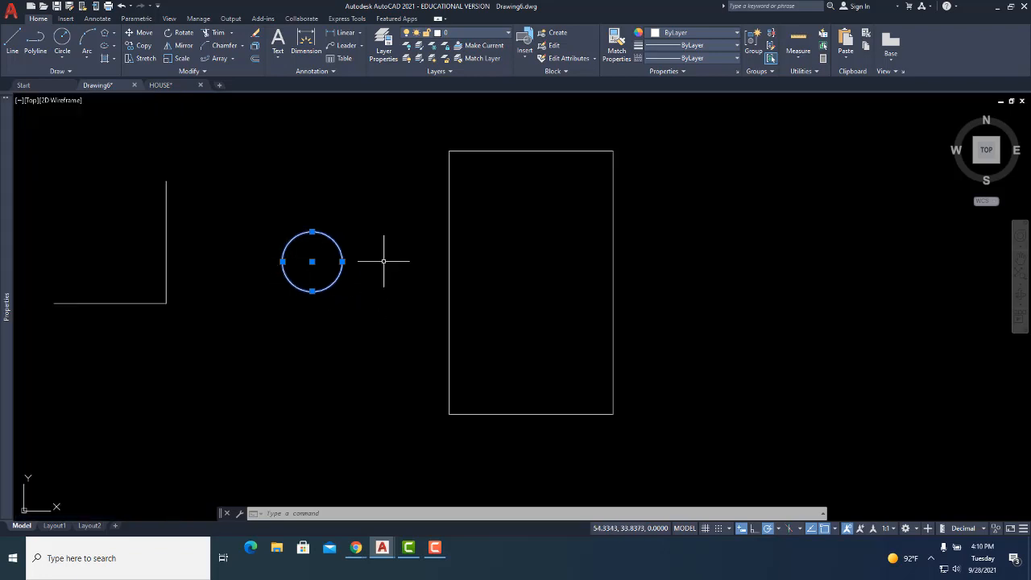
key(Escape)
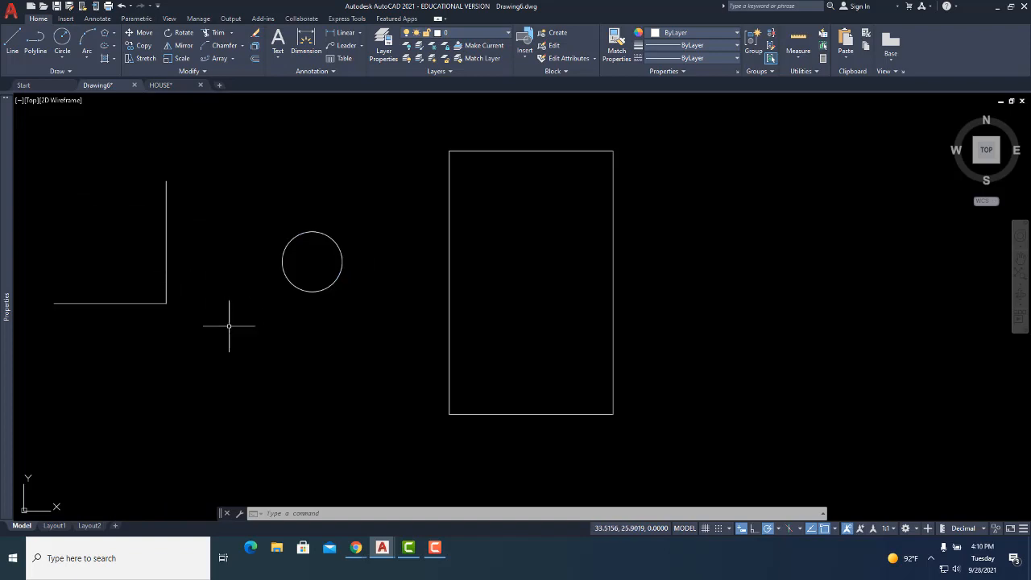
- Switch to the HOUSE drawing, select the 12'-8" dimension, review its properties, and deselect it
mouse_move(12, 306)
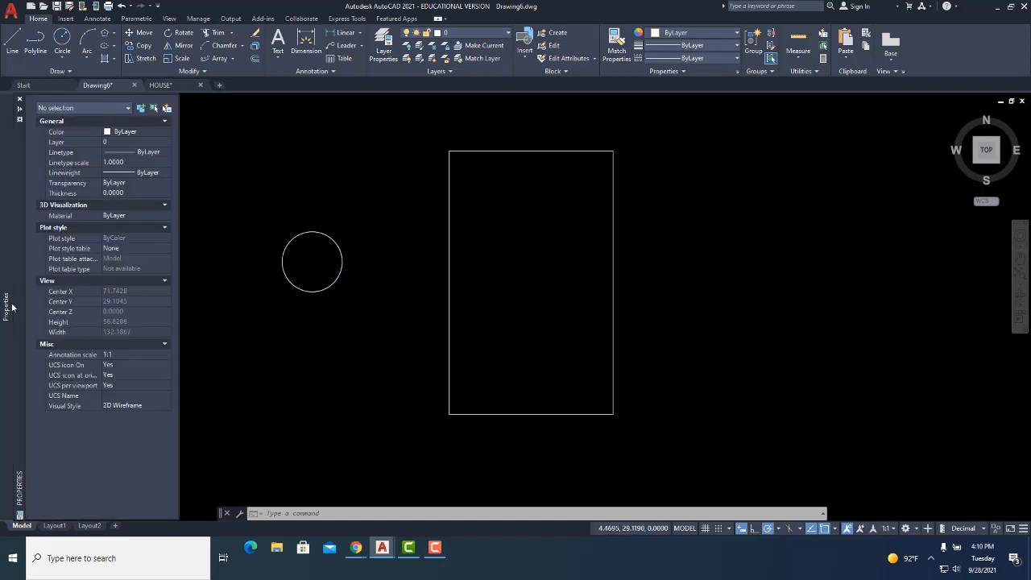
click(160, 85)
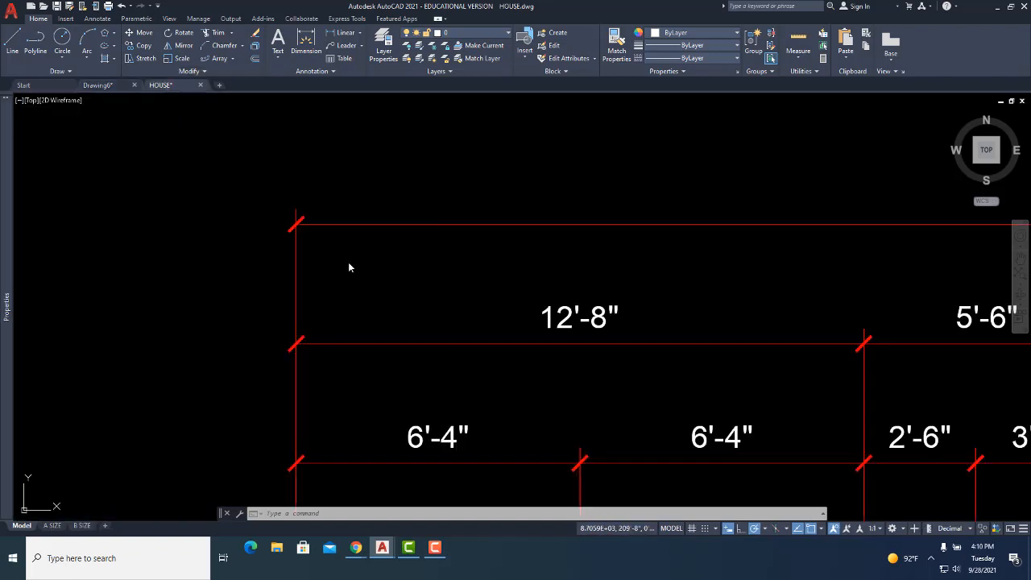
click(451, 343)
mouse_move(17, 287)
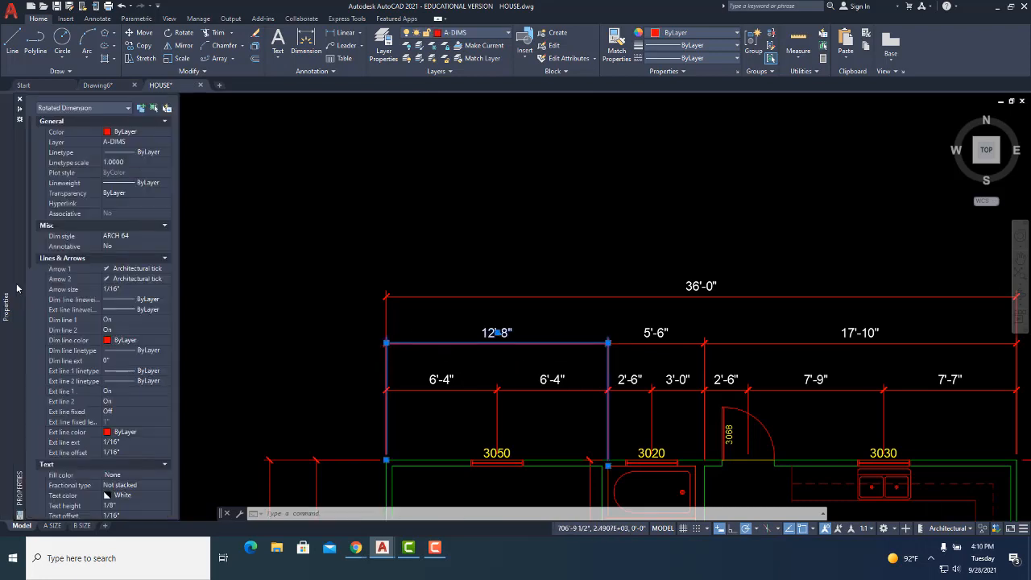
key(Escape)
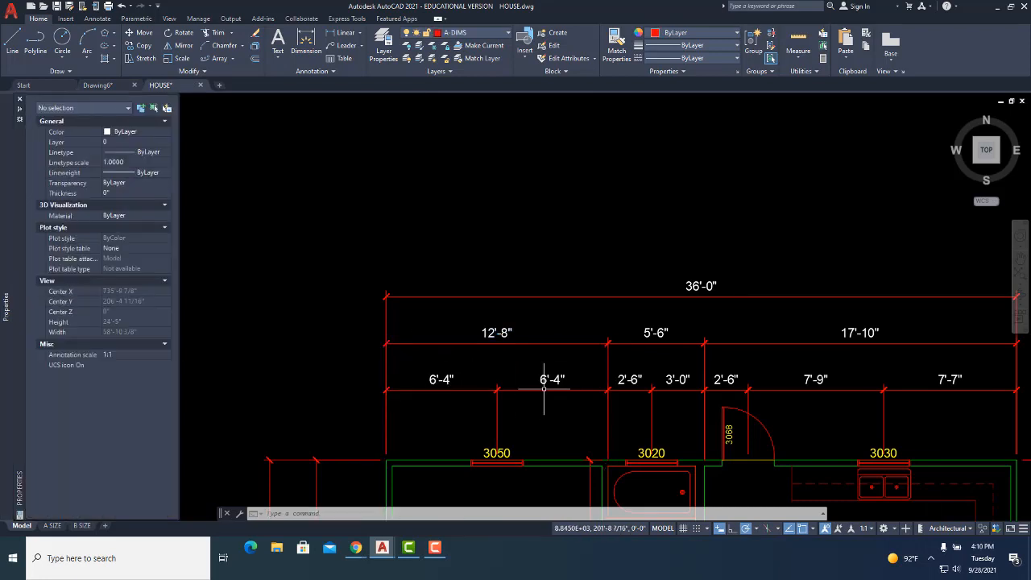
- Select Bedroom 2's inner upper wall line together with the first 6'-4" dimension above it, and clear the selection
scroll(345, 357, down, 5)
scroll(413, 423, up, 6)
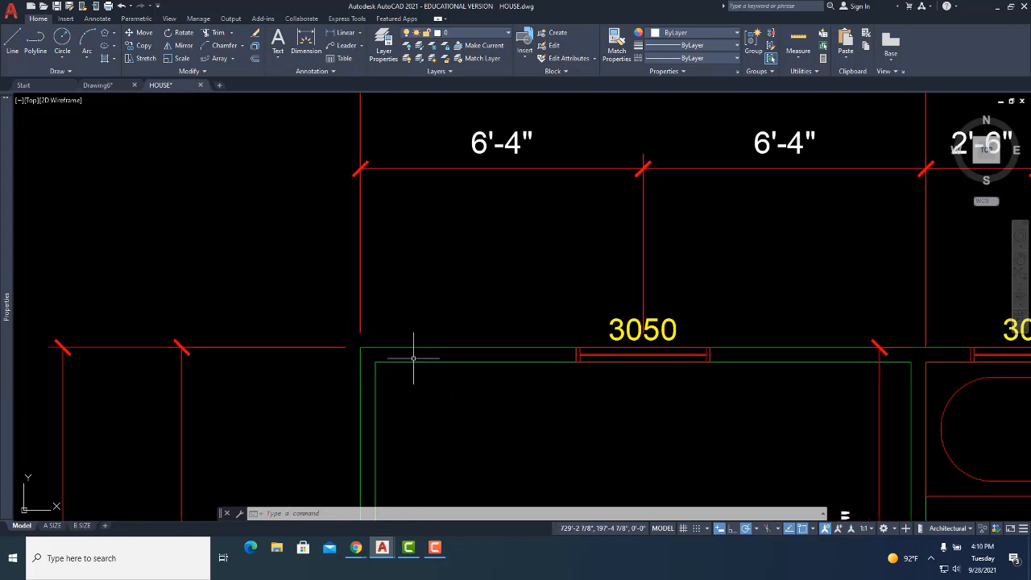
click(407, 360)
click(490, 168)
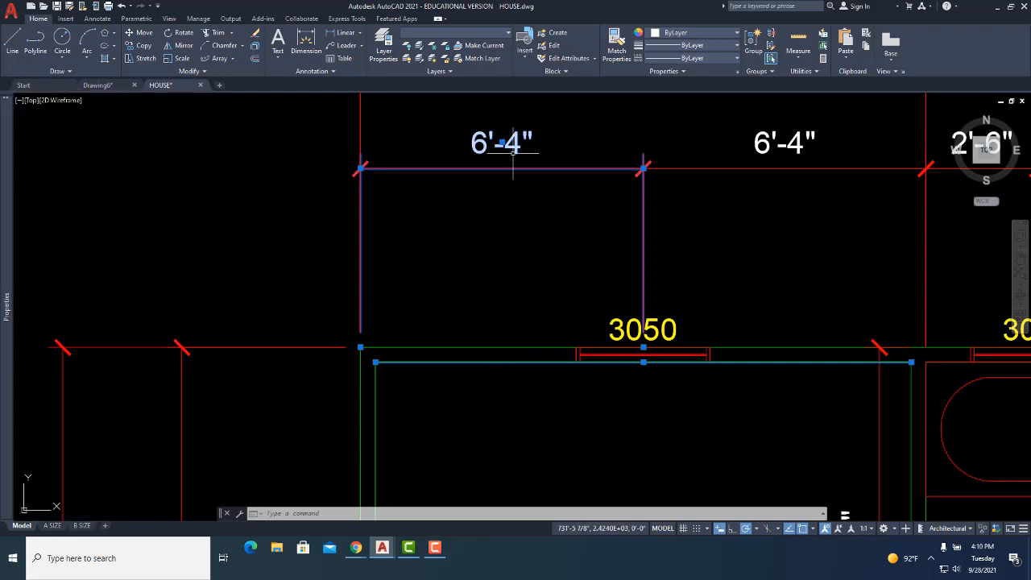
key(Escape)
- Select the Bedroom 2, bathroom and kitchen area with a crossing window, review the objects' shared general properties, and clear the selection
scroll(513, 145, down, 5)
click(763, 371)
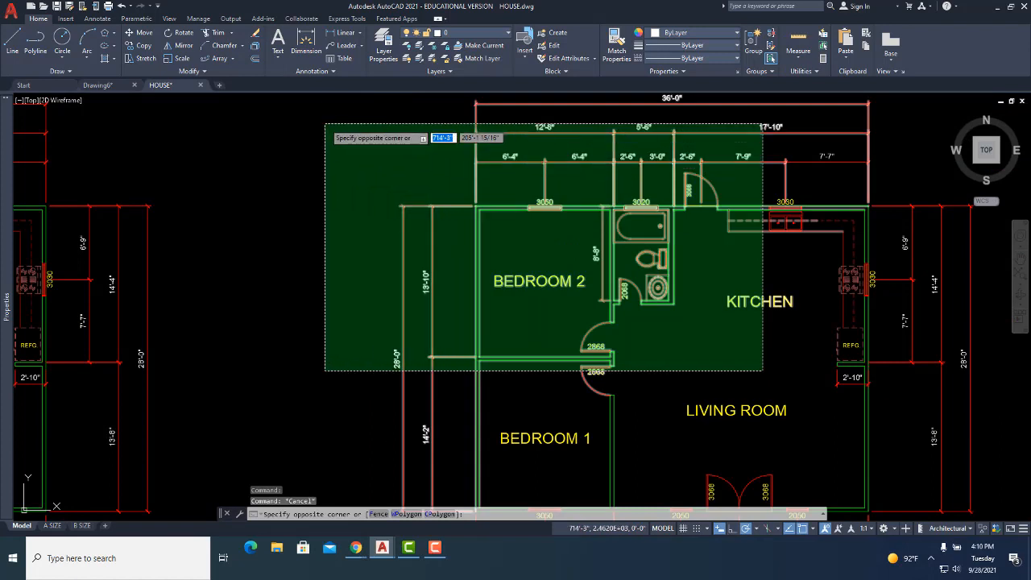
click(325, 124)
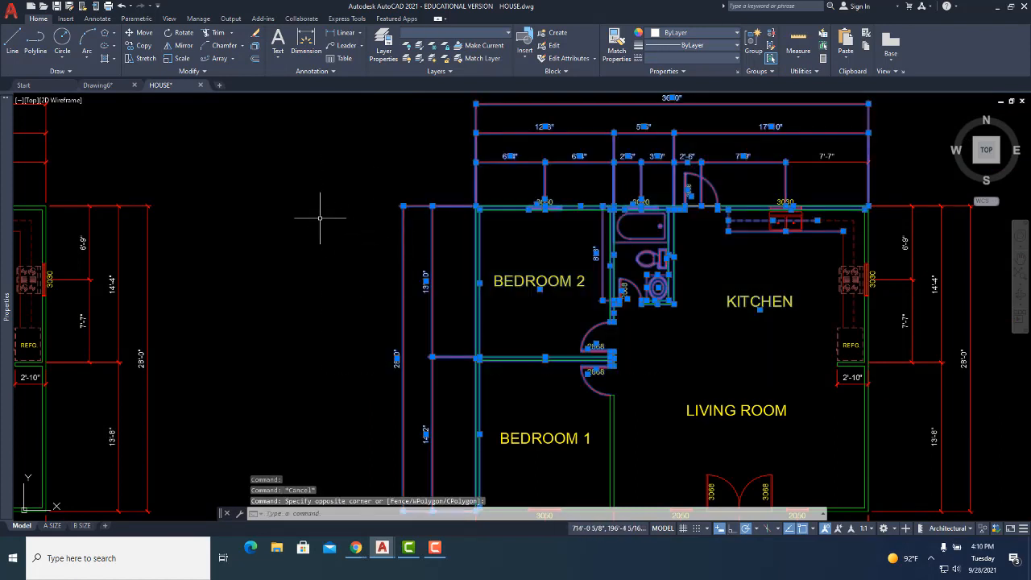
mouse_move(7, 153)
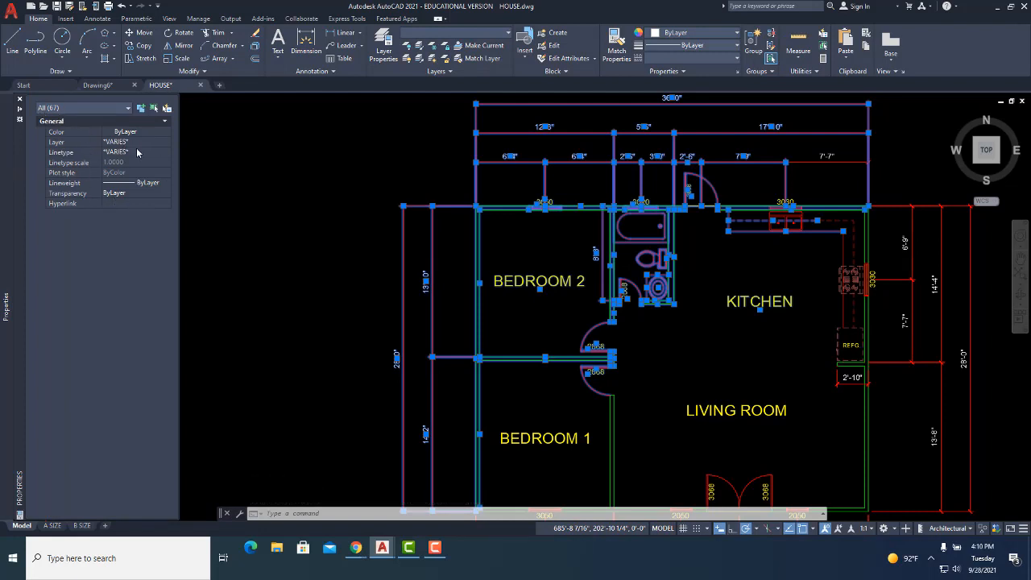
key(Escape)
key(Escape)
key(Escape)
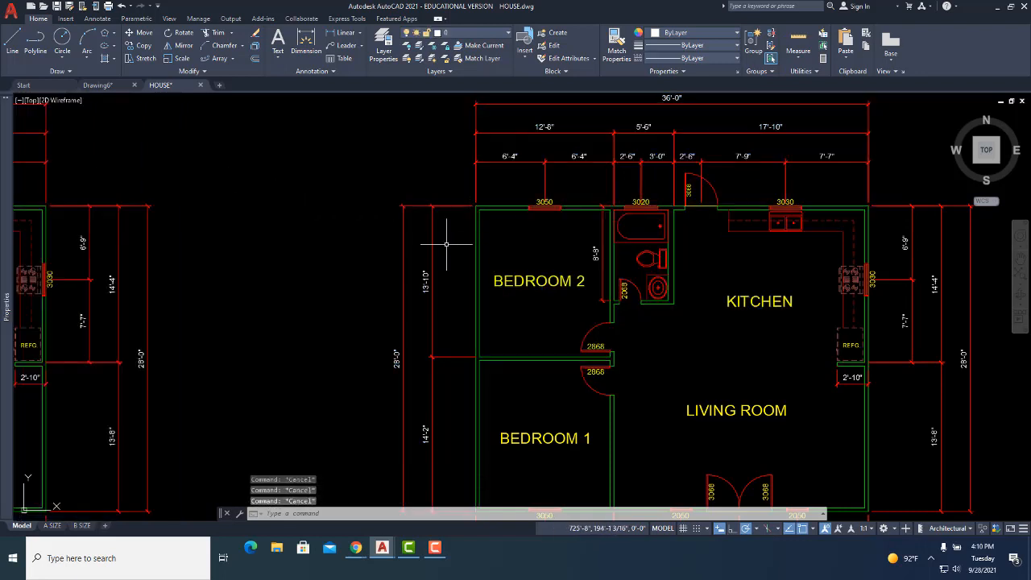
- Select the outer wall line beside Bedroom 2, review its layer and geometry properties, and deselect it
click(475, 242)
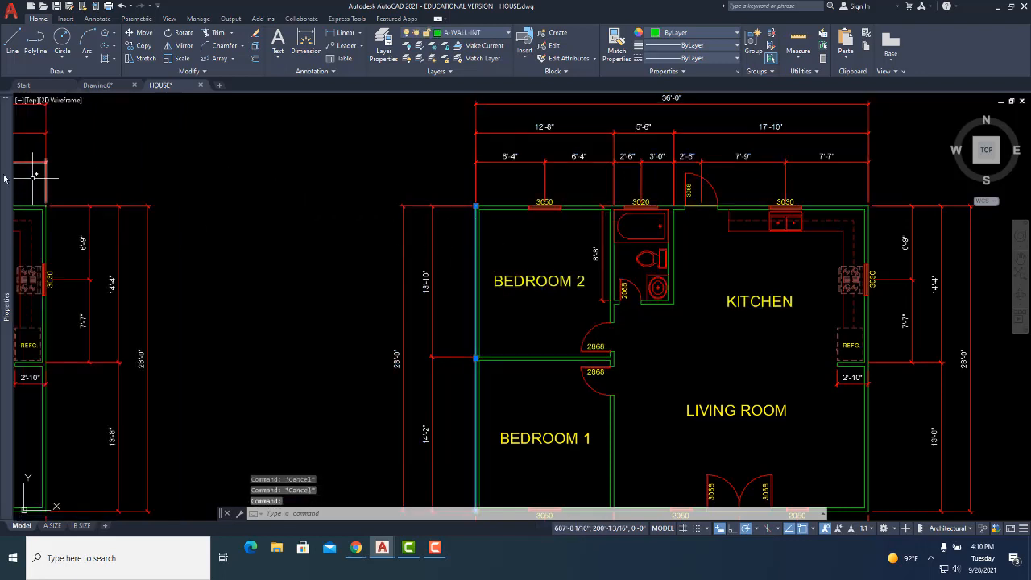
mouse_move(8, 177)
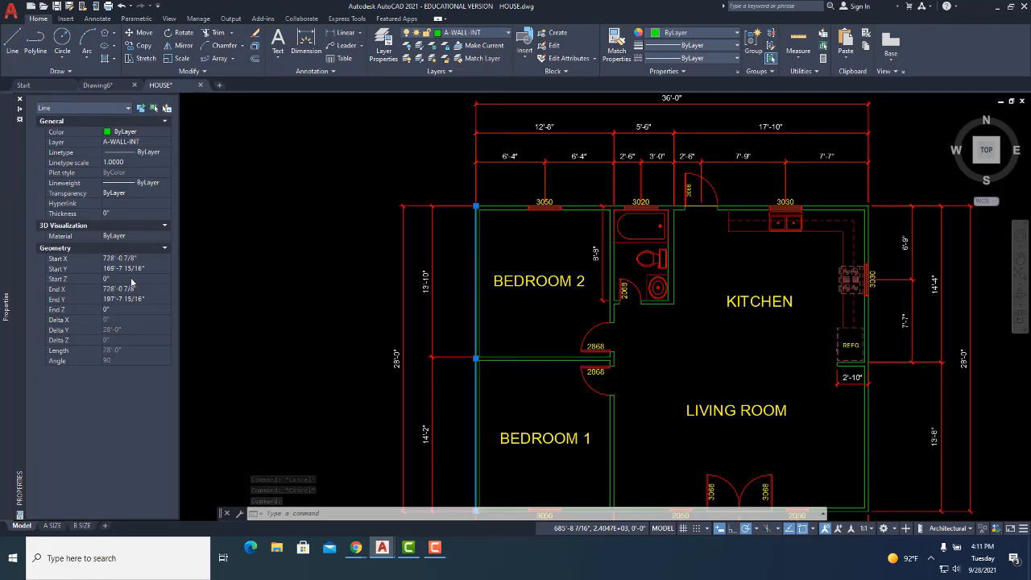
key(Escape)
- Apply the bathroom counter outline's properties to the oval sink with Match Properties
scroll(690, 292, up, 4)
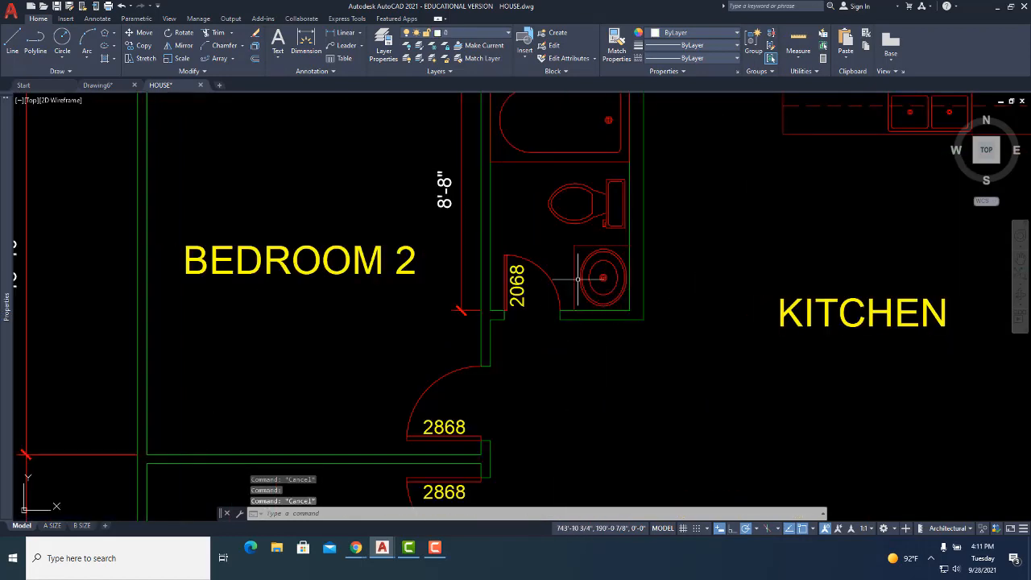
scroll(577, 278, up, 2)
text(ma)
key(Return)
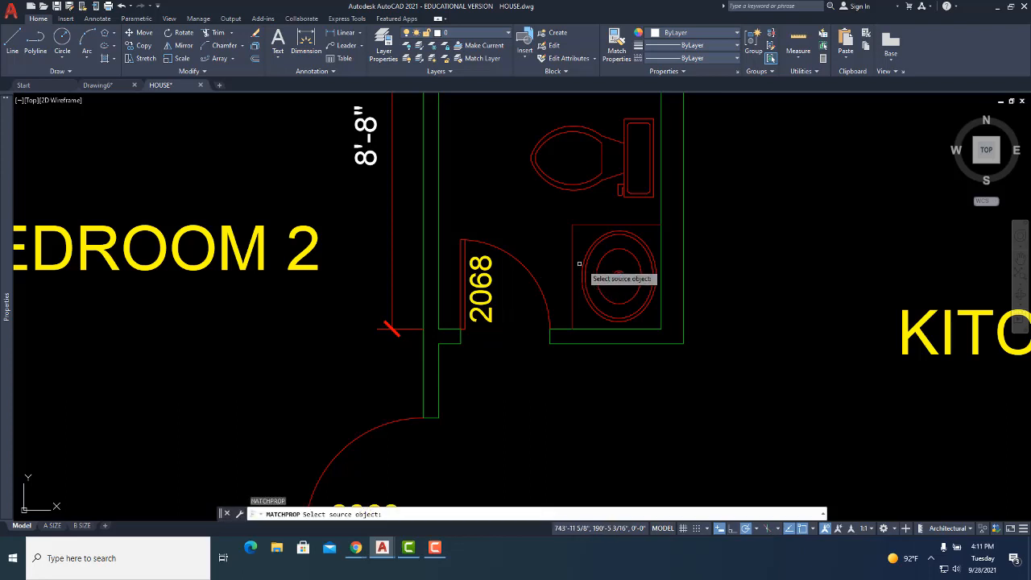
click(577, 266)
click(603, 250)
key(Escape)
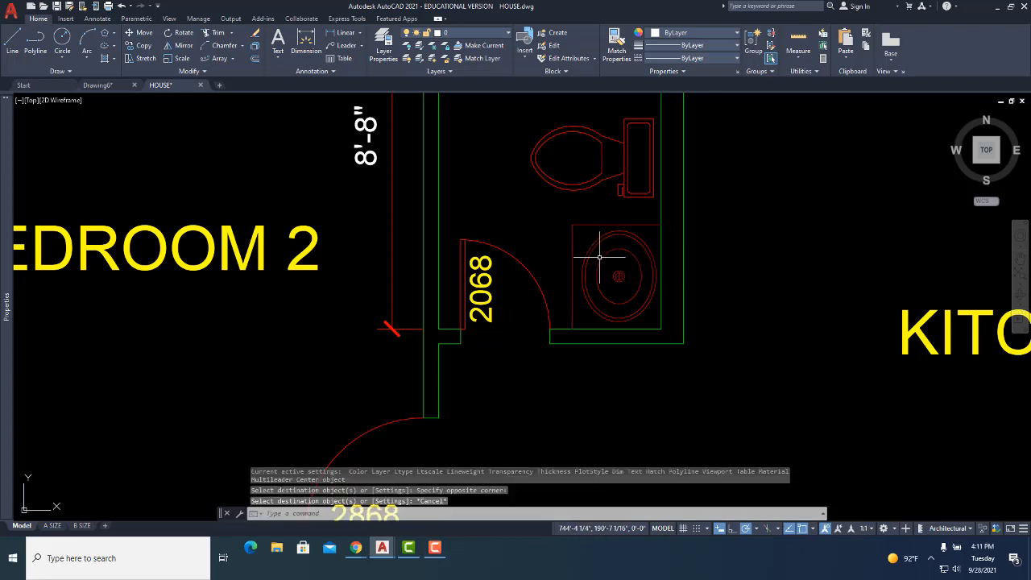
- Select the oval bathroom sink block, set its layer to A-PLUMBING, and deselect it
click(599, 258)
click(582, 103)
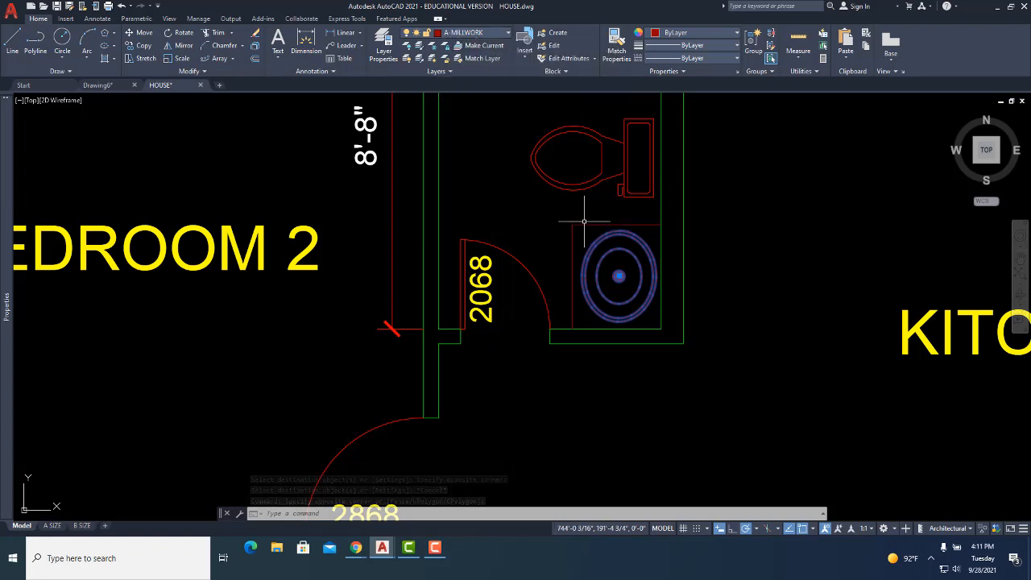
key(Escape)
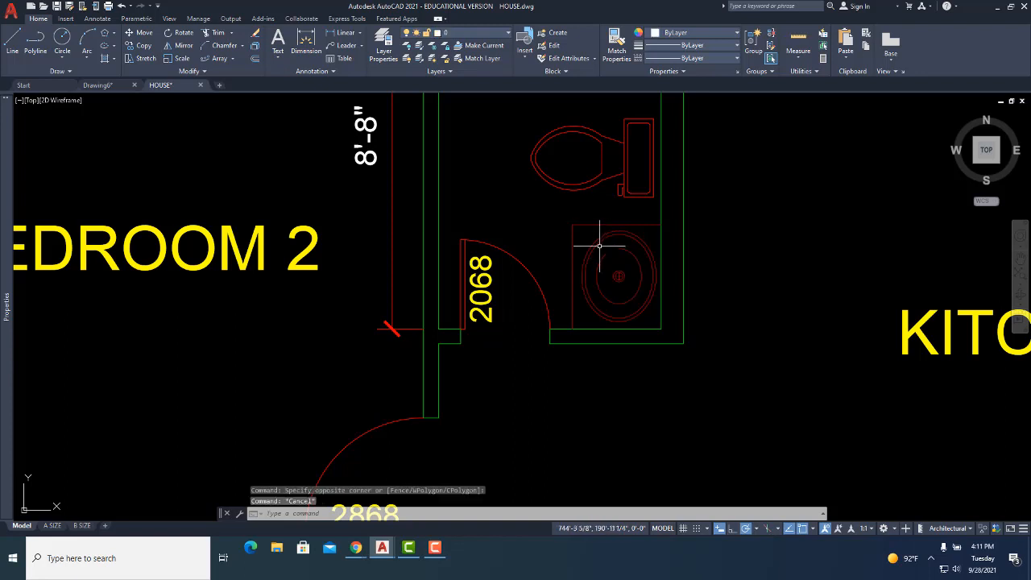
click(620, 234)
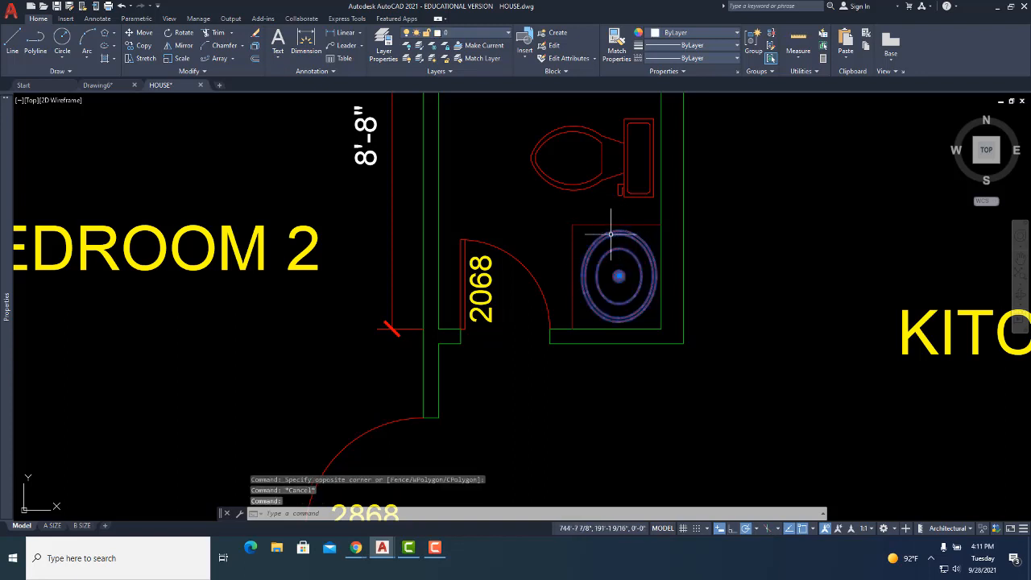
mouse_move(42, 181)
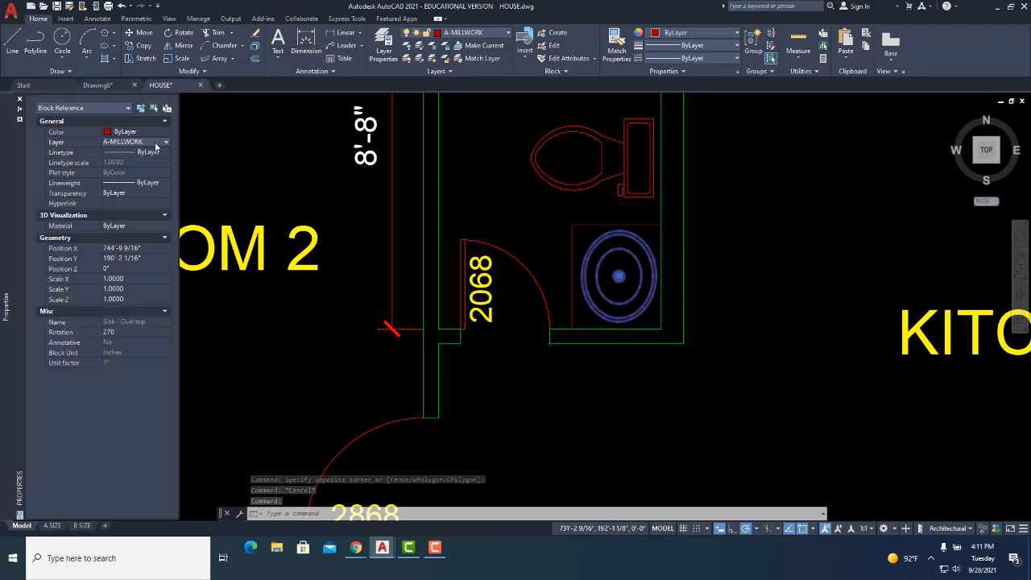
click(126, 141)
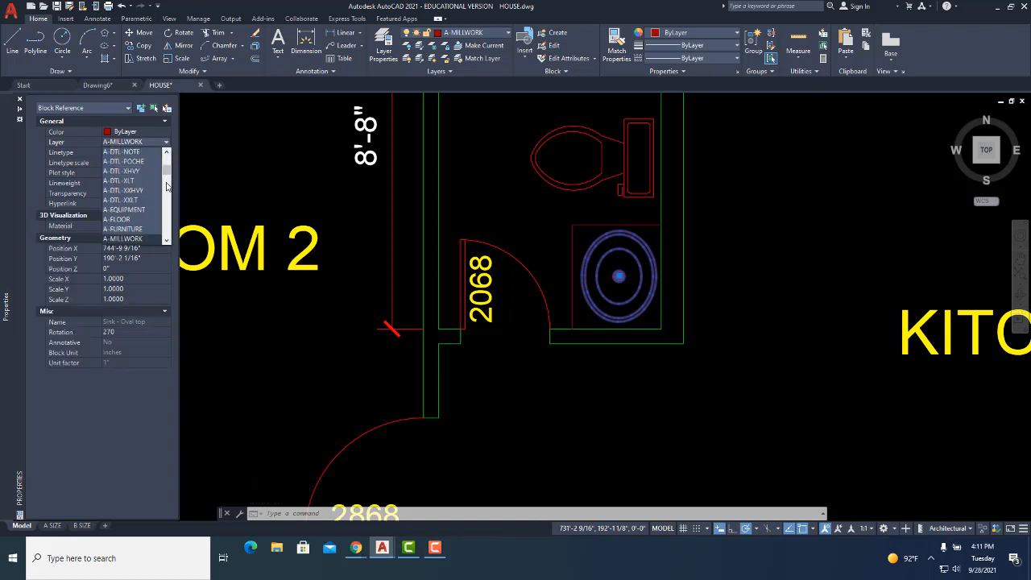
drag(168, 172, 167, 154)
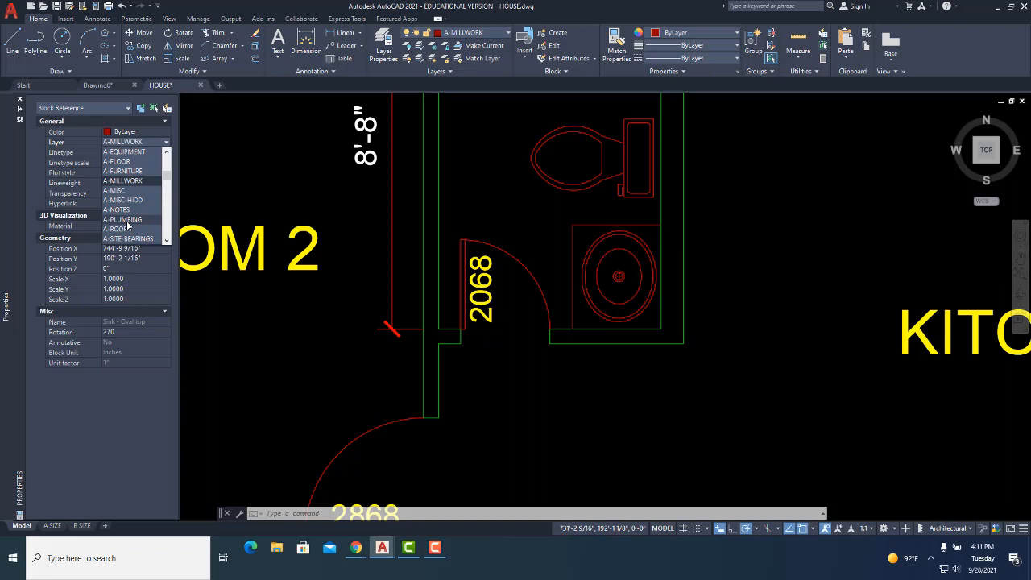
click(126, 220)
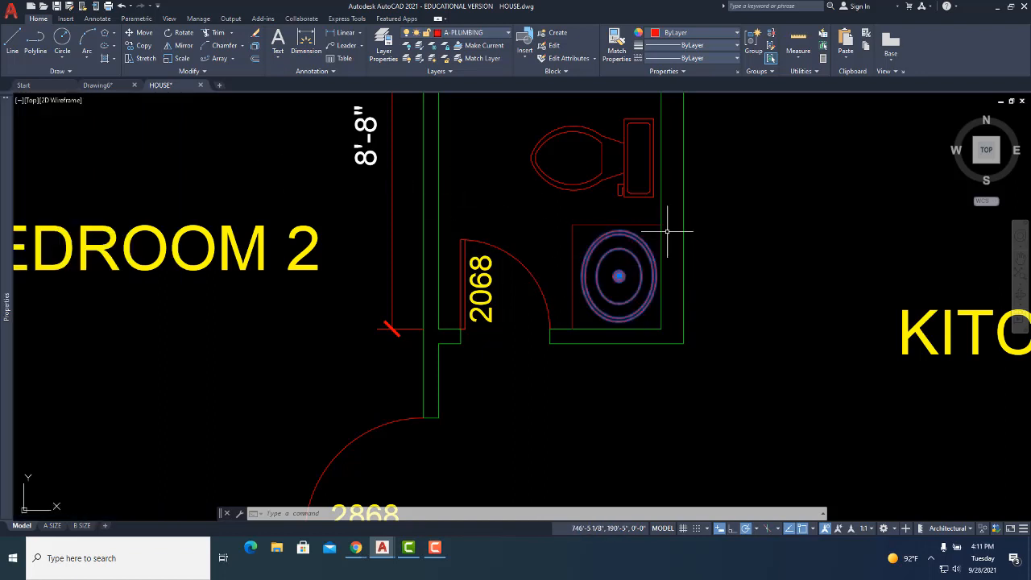
key(Escape)
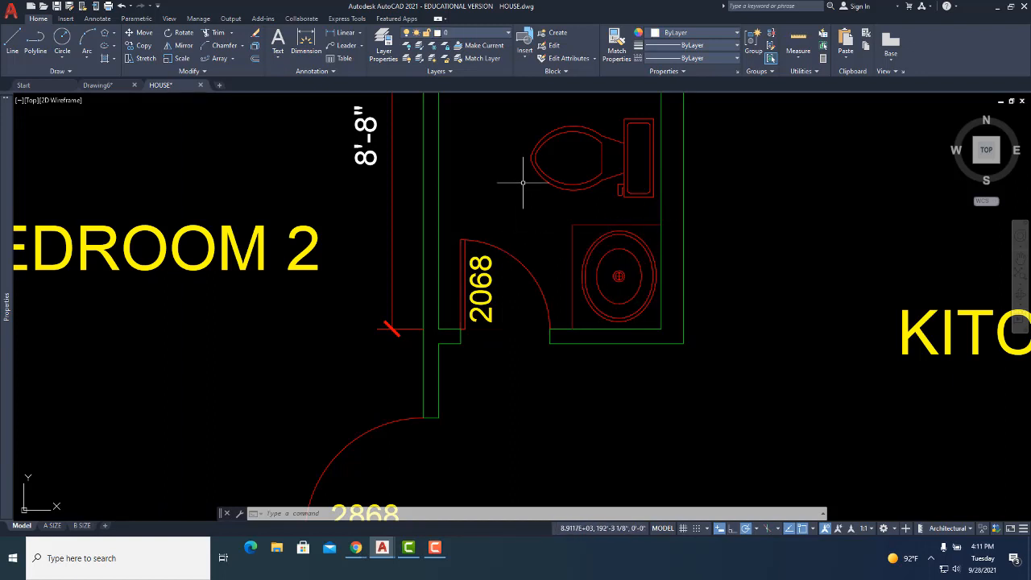
scroll(563, 248, down, 4)
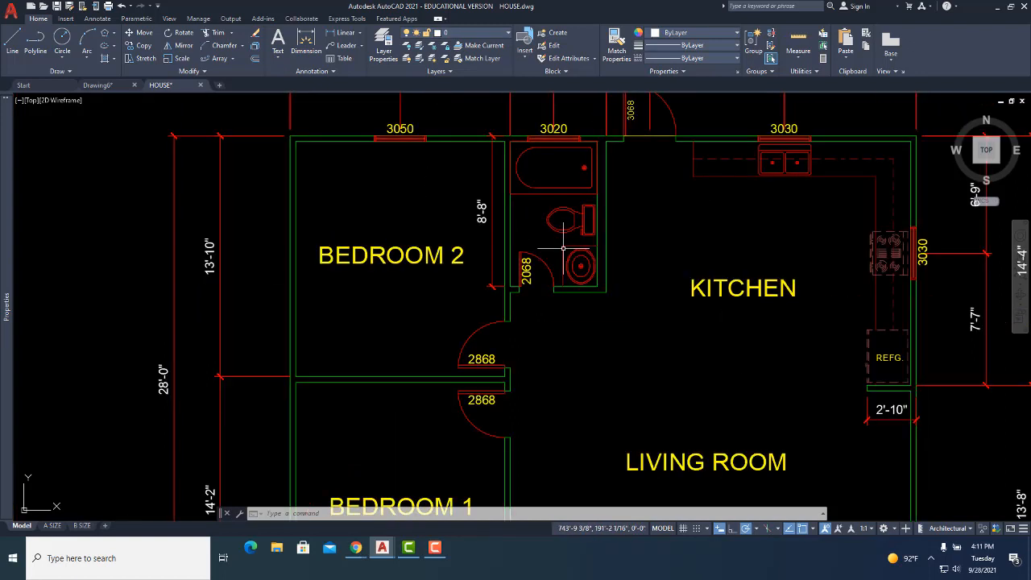
scroll(563, 248, down, 2)
middle_drag(490, 280, 392, 290)
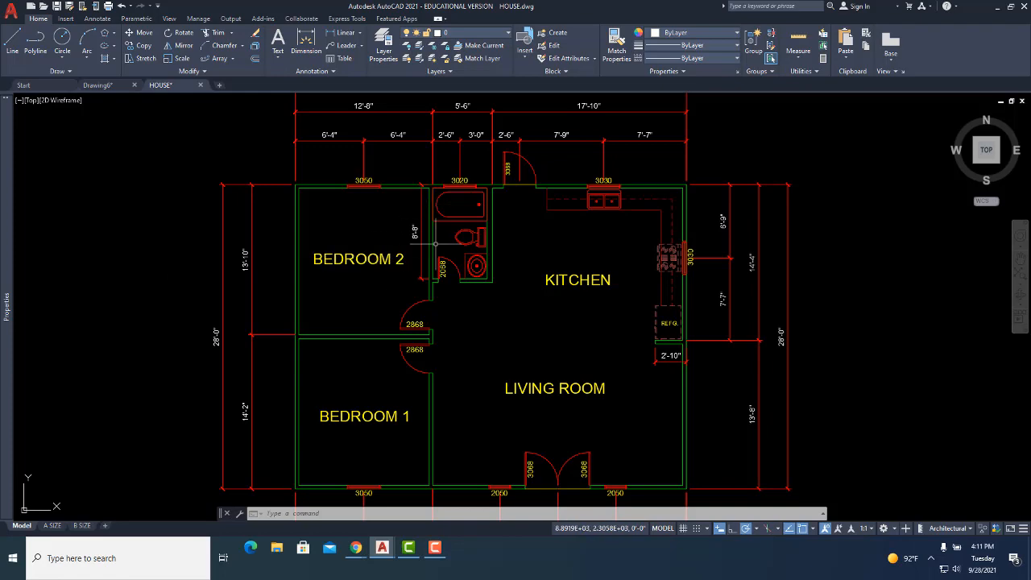
scroll(419, 243, up, 2)
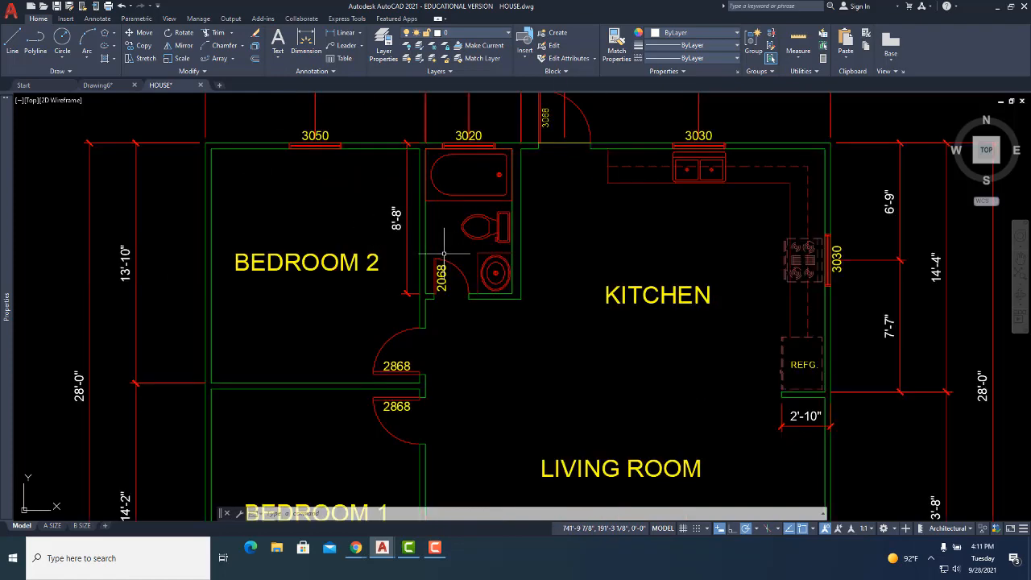
scroll(496, 265, up, 4)
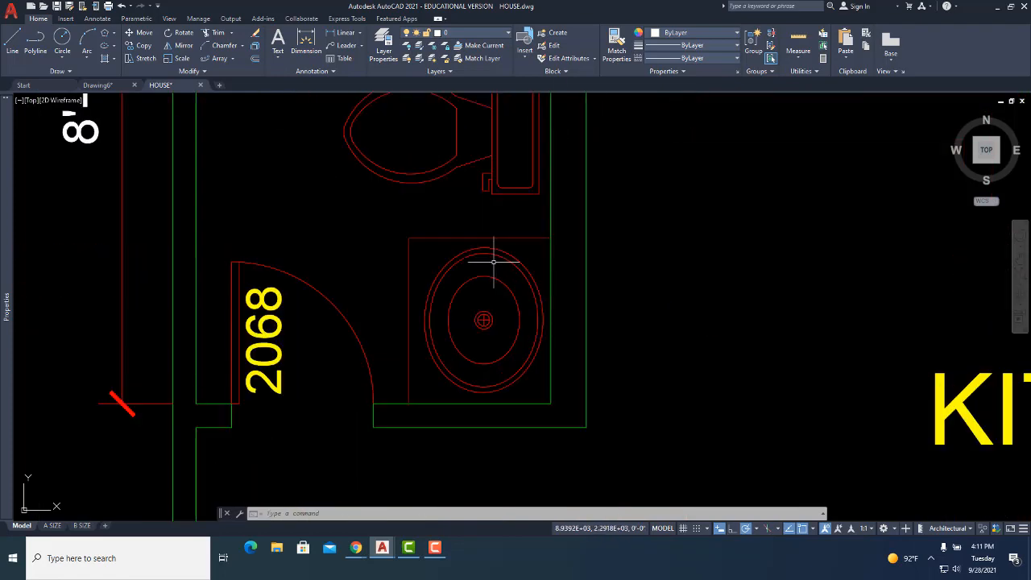
- Undo the last property change on the oval bathroom sink and review the sink's layer in the Properties palette
key(ctrl+z)
scroll(613, 247, up, 4)
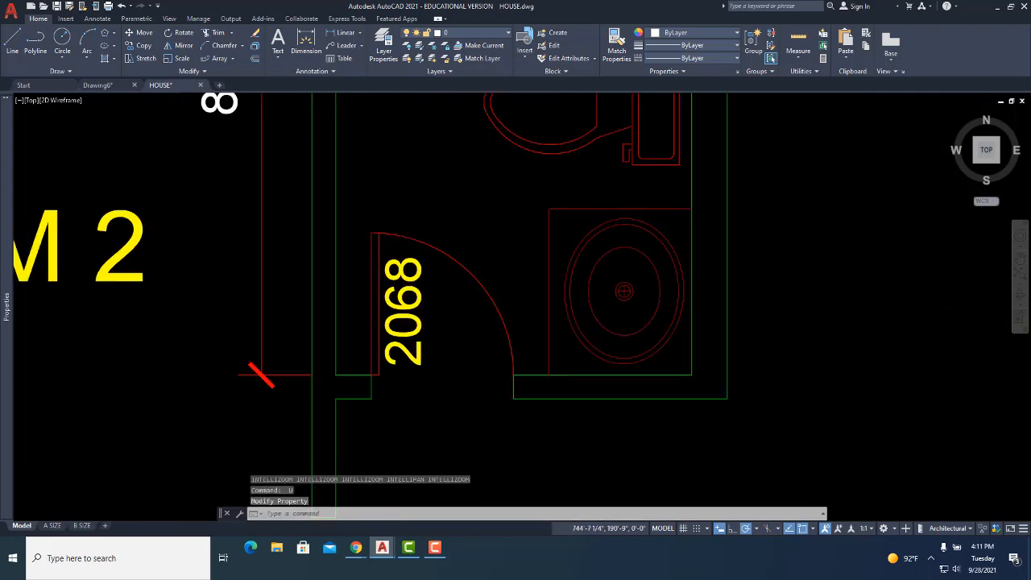
scroll(612, 247, down, 2)
click(612, 248)
mouse_move(6, 180)
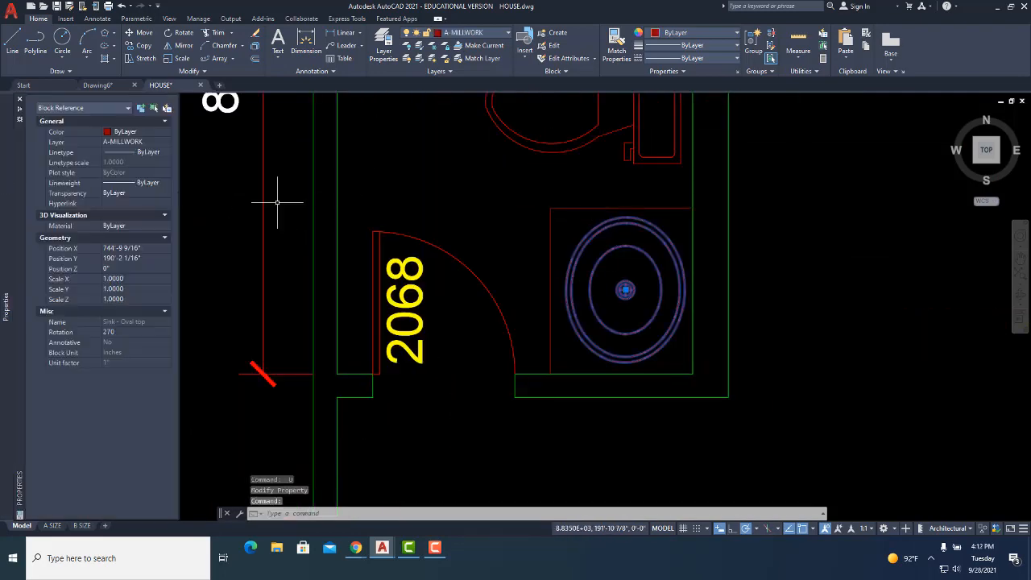
key(Escape)
key(Escape)
- Select the oval sink and the toilet one after the other to compare their layer and linetype properties
middle_drag(614, 248, 561, 330)
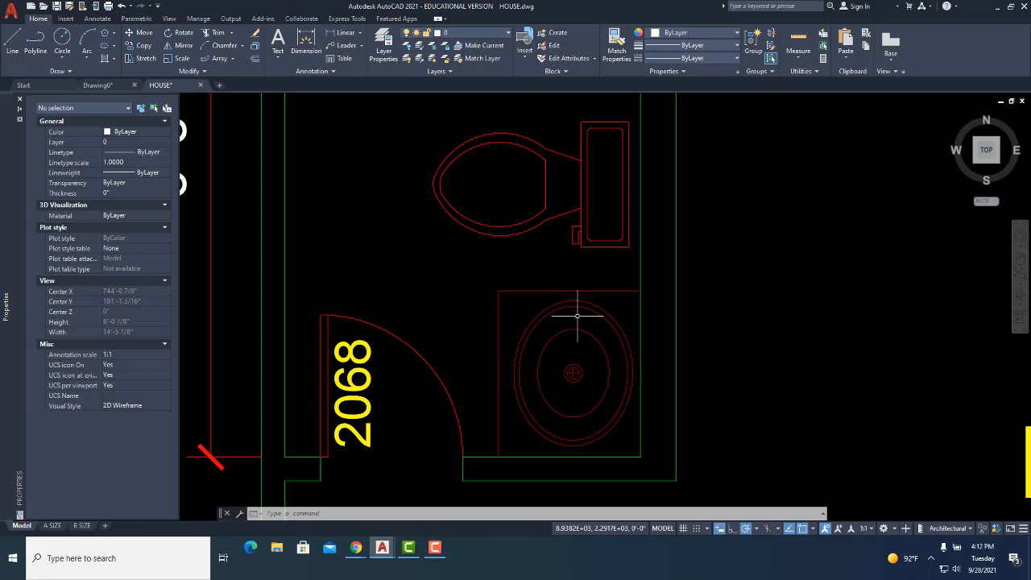
click(568, 316)
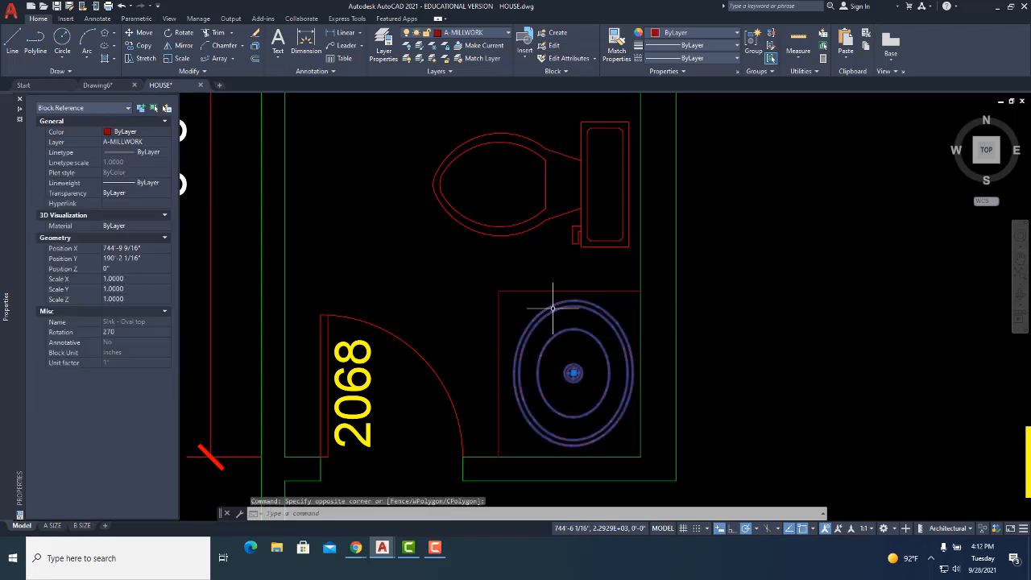
key(Escape)
click(568, 236)
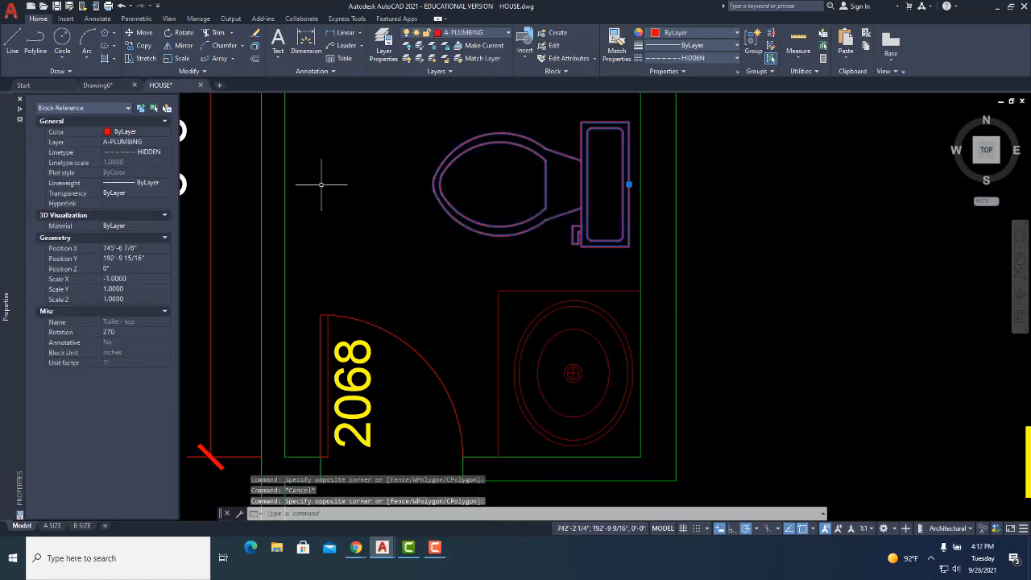
key(Escape)
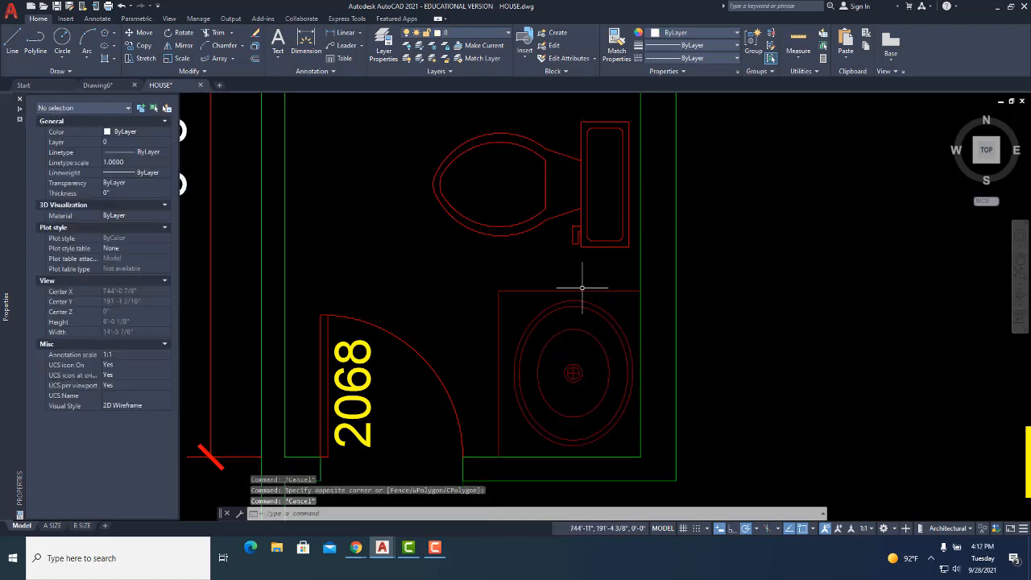
- Regenerate the drawing and inspect the oval sink's general properties again, leaving nothing selected
key(ctrl+1)
text(re)
key(Return)
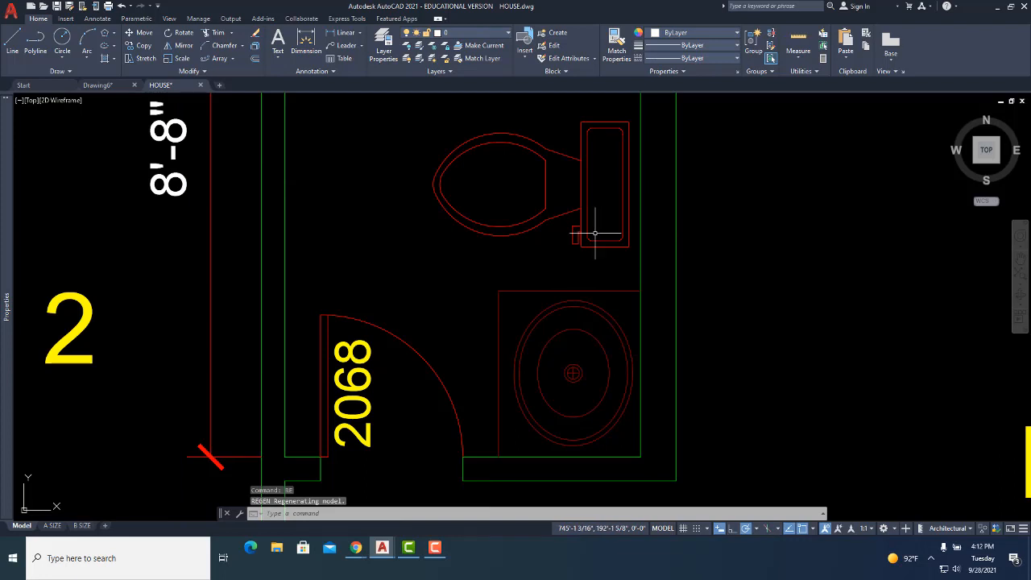
click(600, 300)
mouse_move(7, 306)
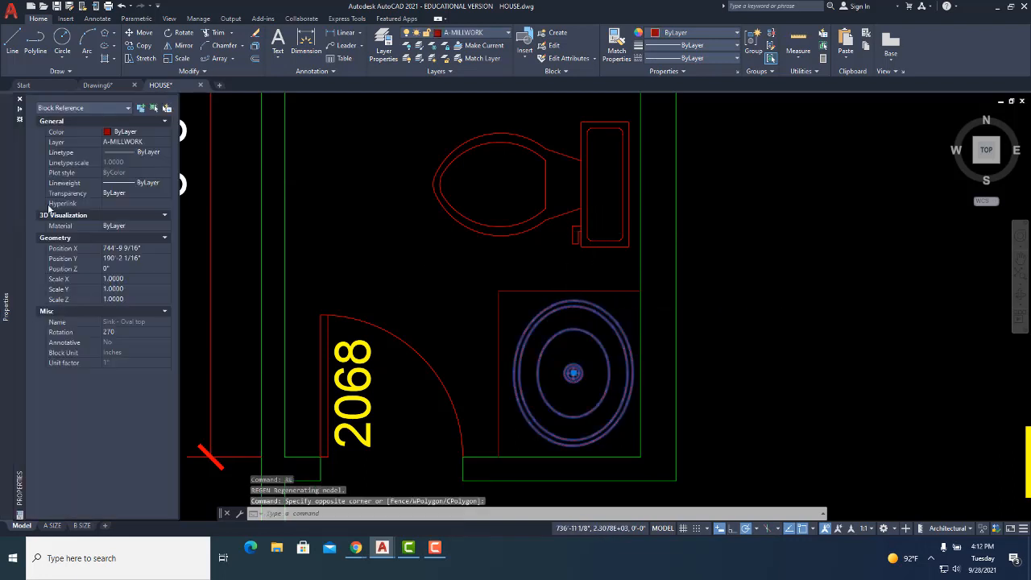
key(Escape)
key(Escape)
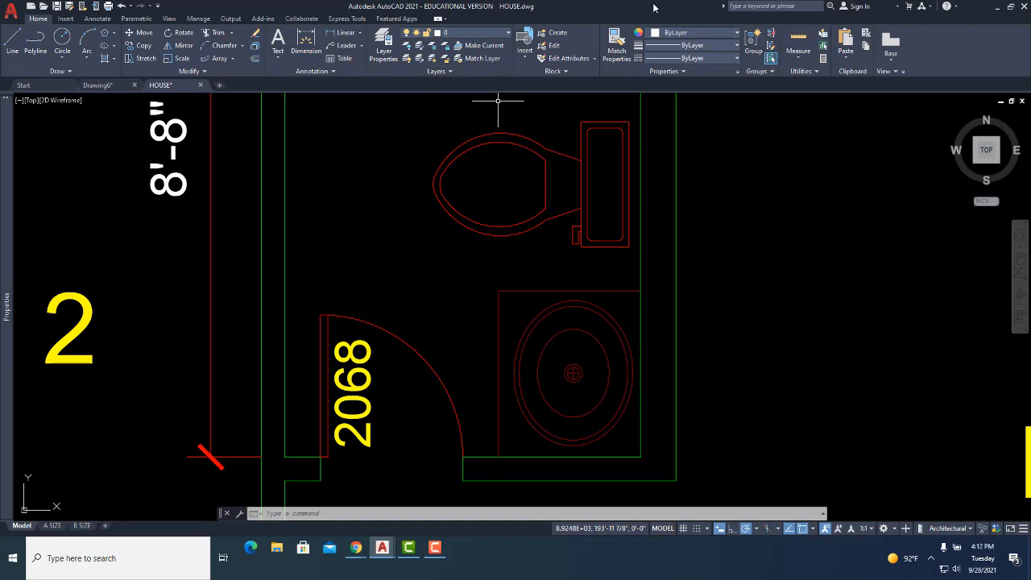
click(817, 72)
click(769, 74)
click(65, 19)
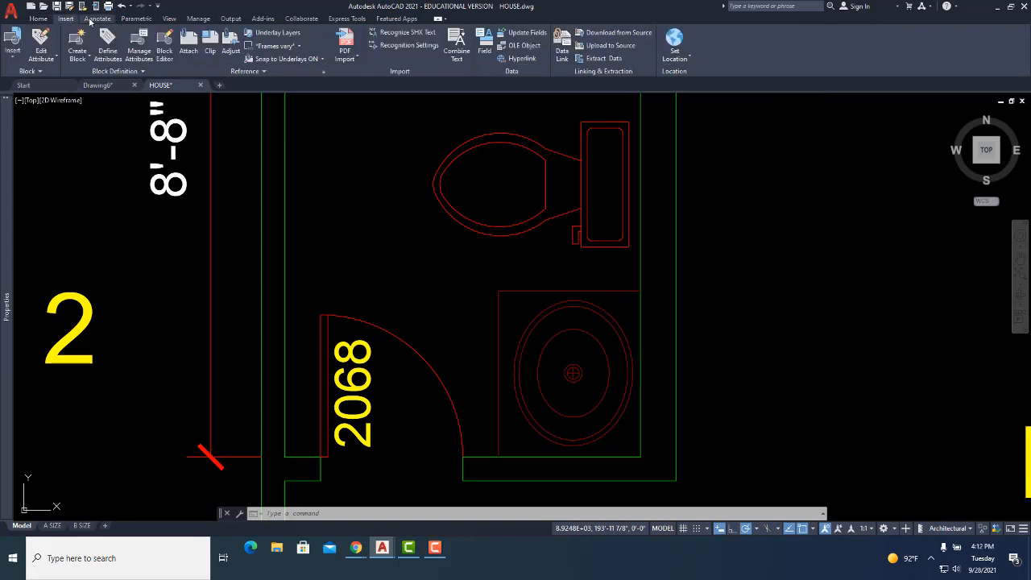
click(94, 19)
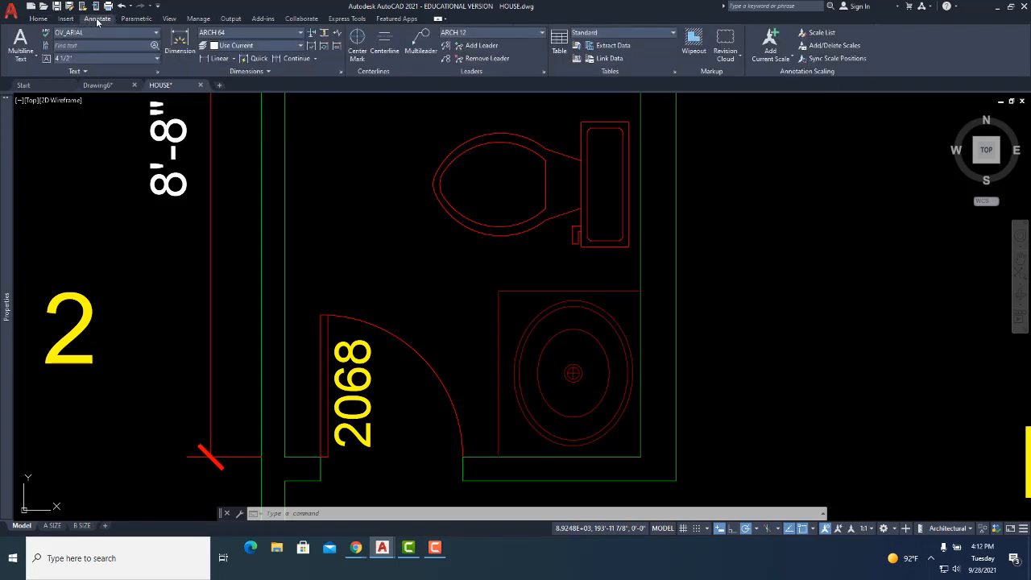
click(124, 19)
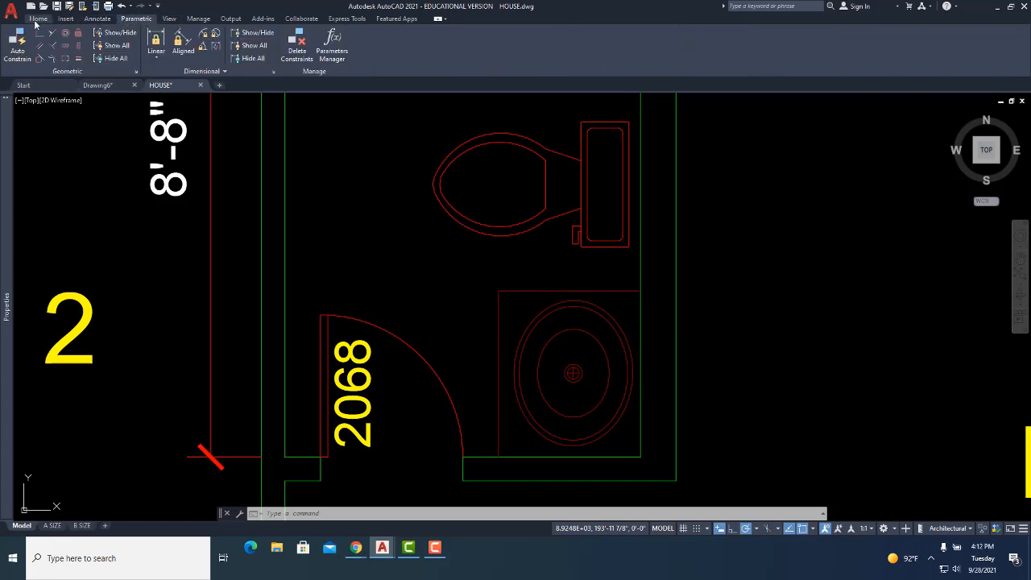
click(36, 19)
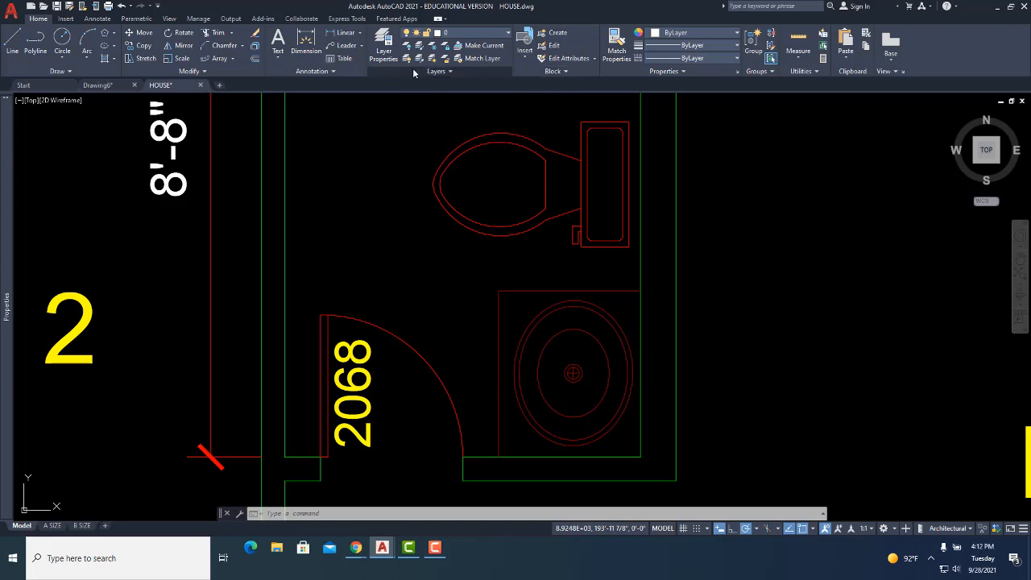
click(449, 72)
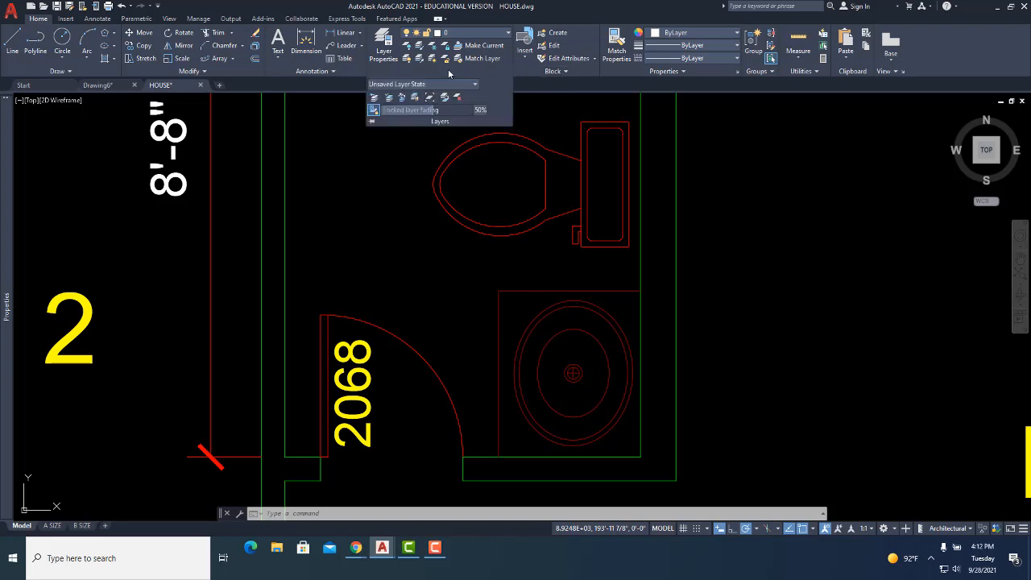
click(556, 71)
click(643, 74)
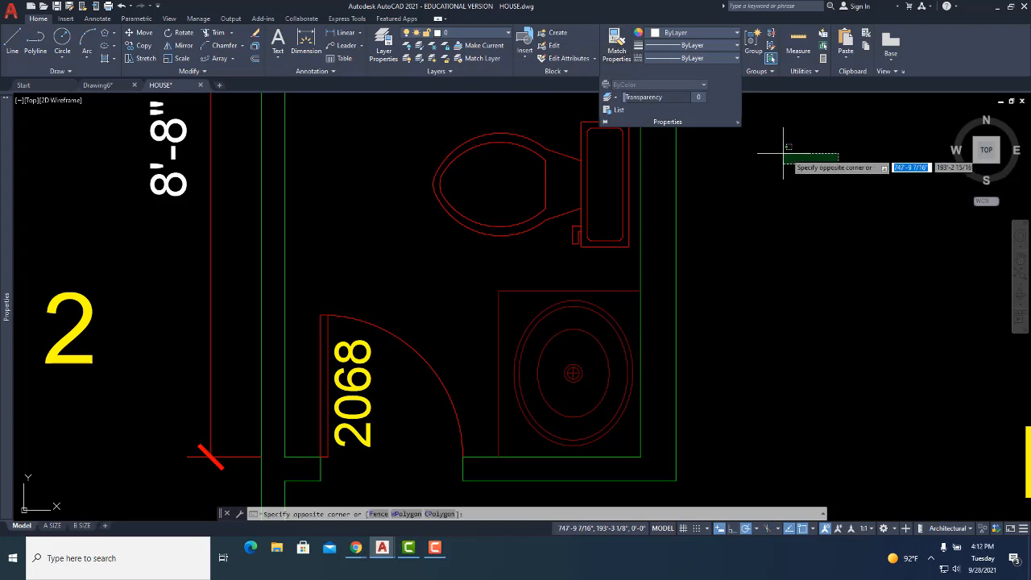
click(681, 129)
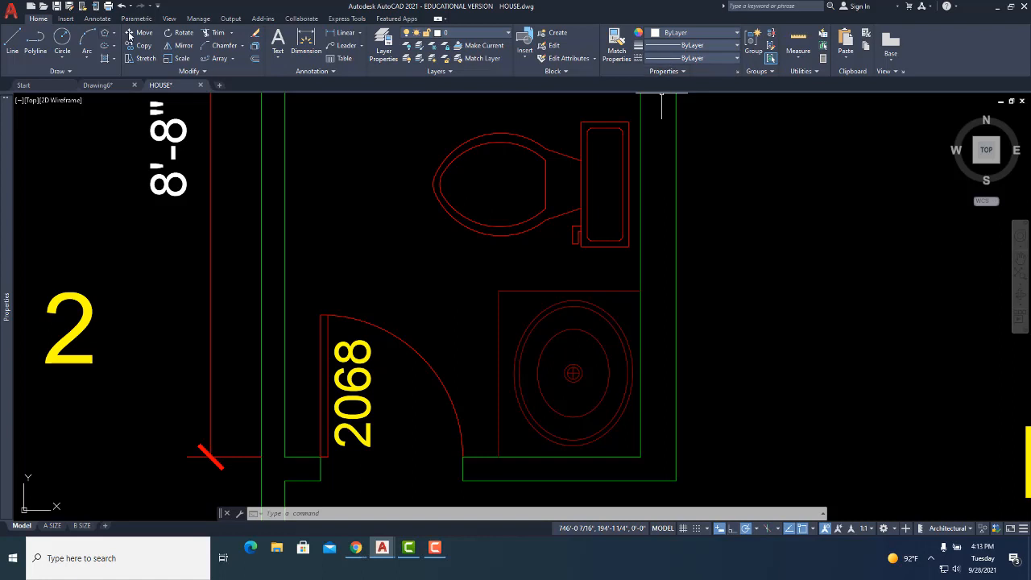
- Apply the toilet's properties to the oval bathroom sink with Match Properties
click(612, 57)
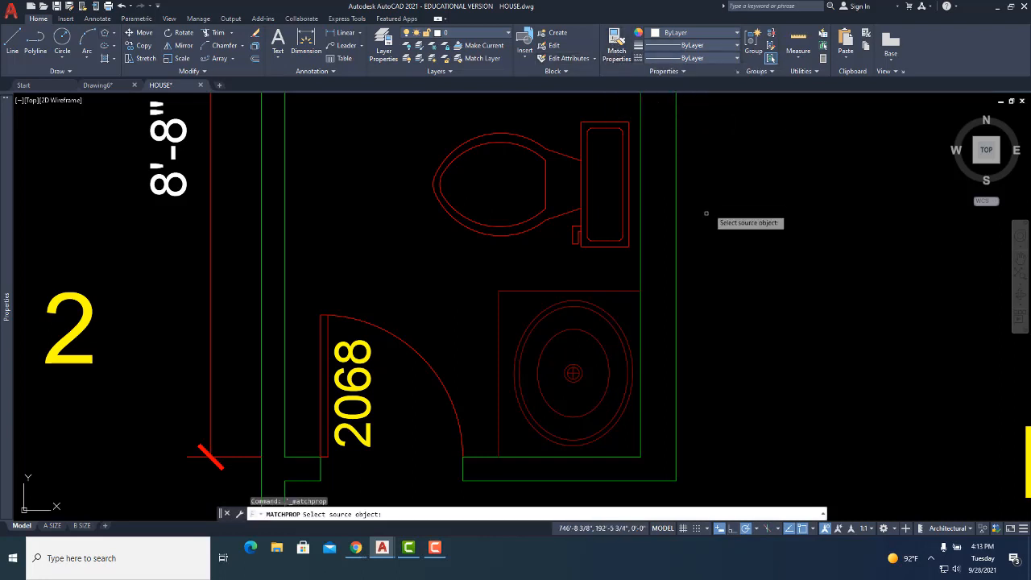
click(582, 227)
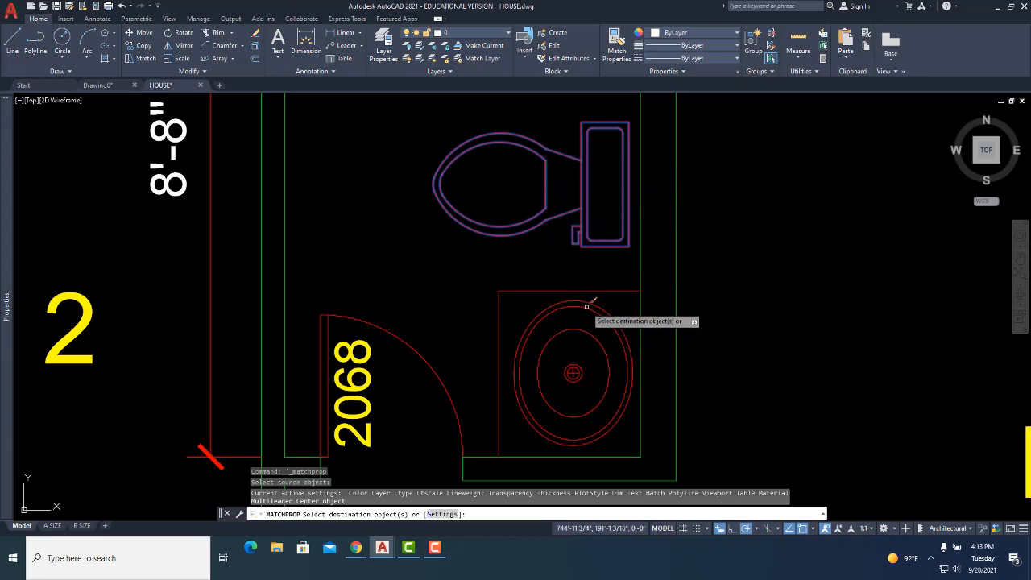
click(586, 307)
right_click(461, 238)
click(482, 245)
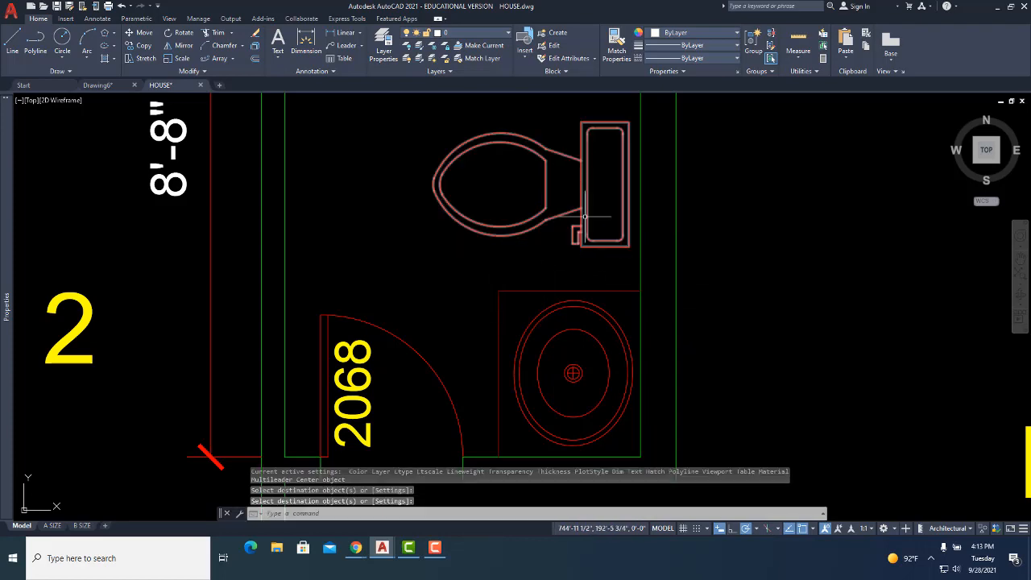
- Select the upper, outer side and lower wall lines of Bedroom 2 and set their layer to A-WALL-LOW
scroll(403, 308, down, 5)
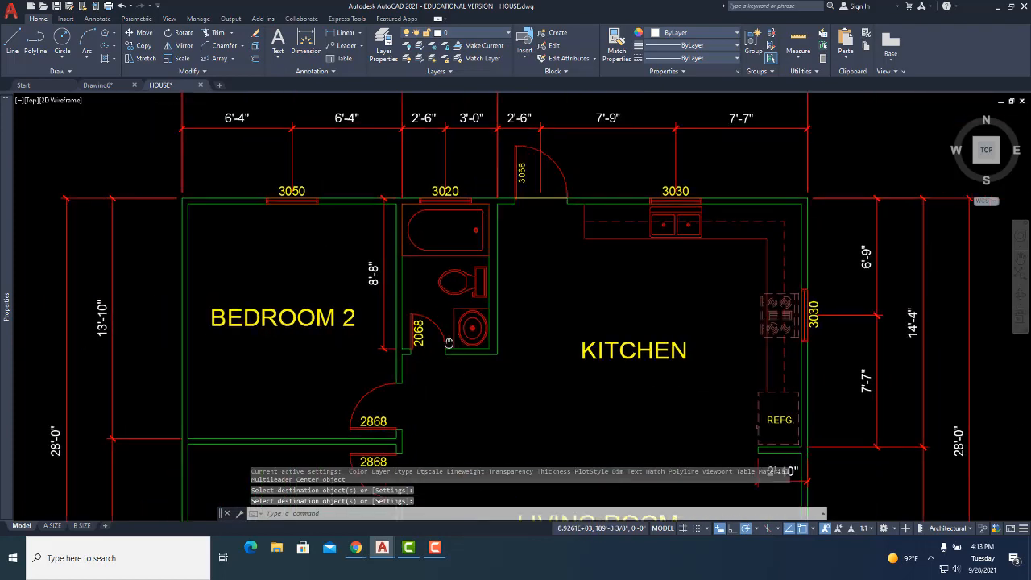
click(227, 229)
click(171, 174)
click(187, 233)
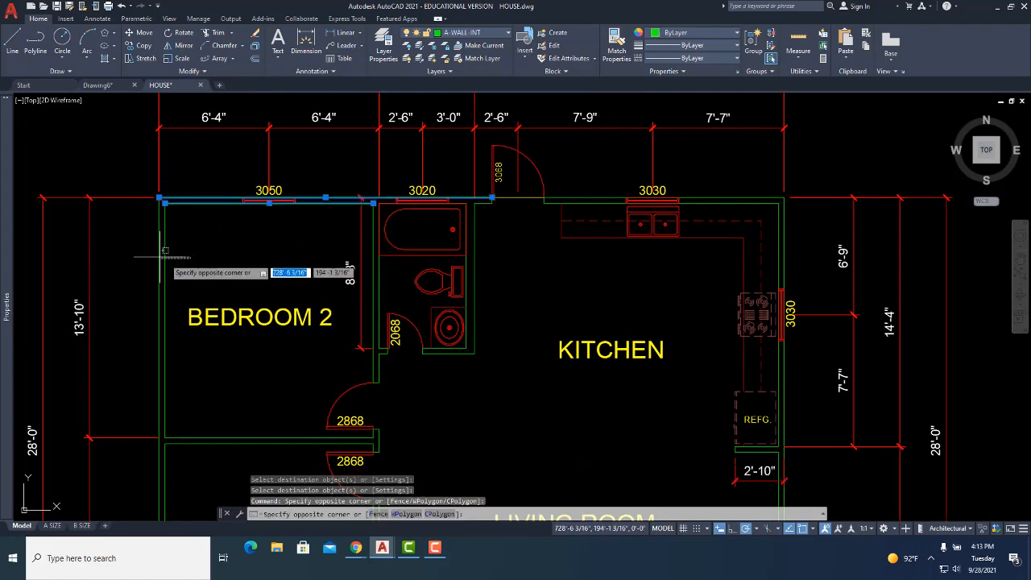
click(135, 284)
click(216, 432)
click(188, 465)
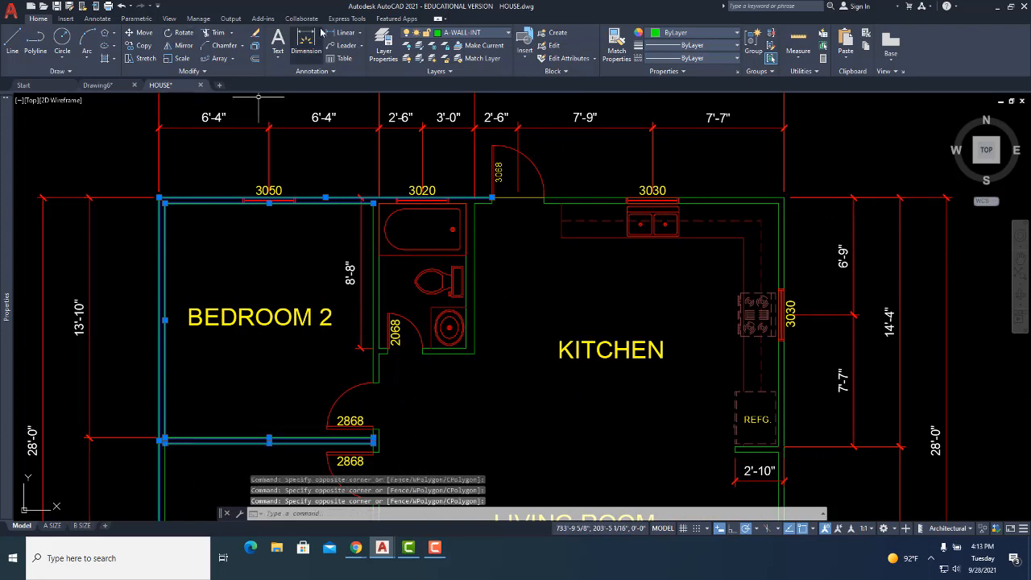
double_click(502, 36)
click(502, 36)
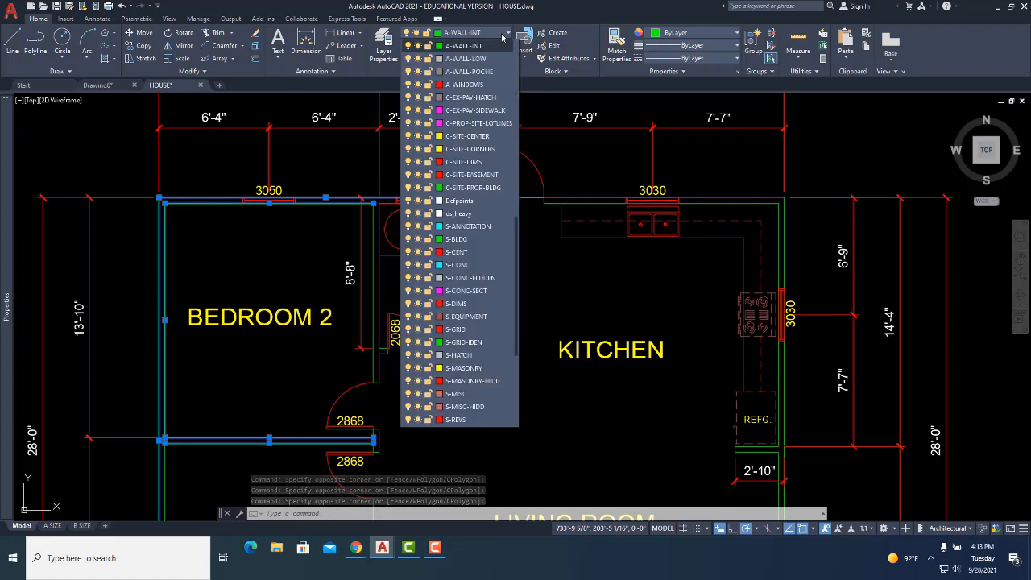
click(467, 59)
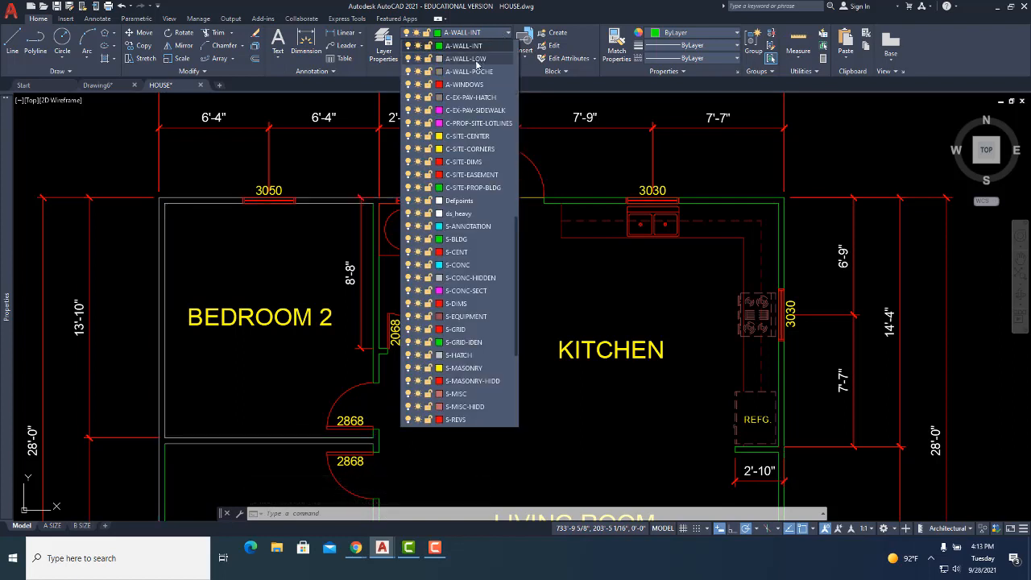
key(Escape)
key(Escape)
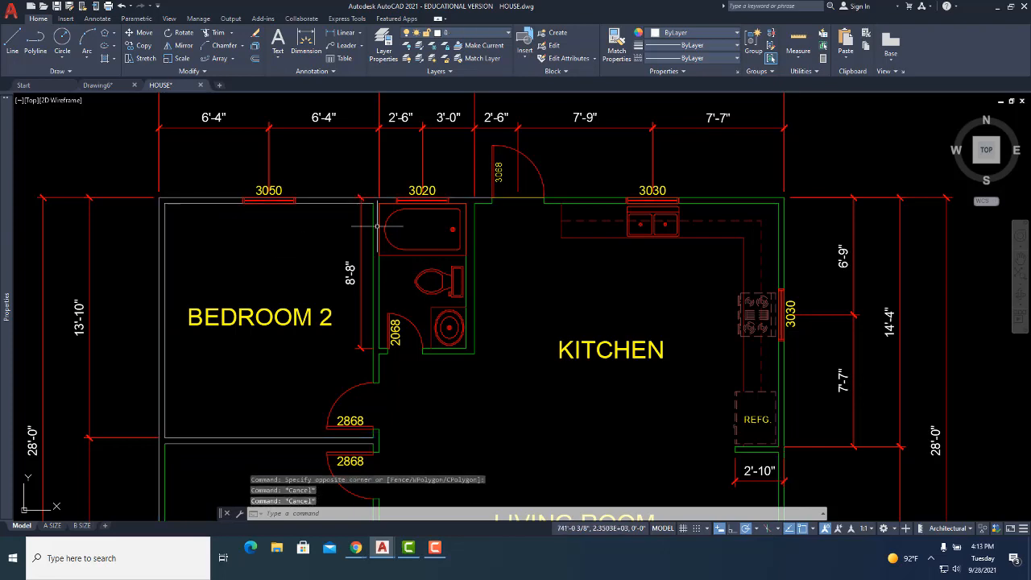
- Use Match Properties to apply the wall line between bathroom and kitchen to Bedroom 2's upper, outer side and lower wall lines
scroll(377, 226, up, 7)
scroll(429, 171, down, 7)
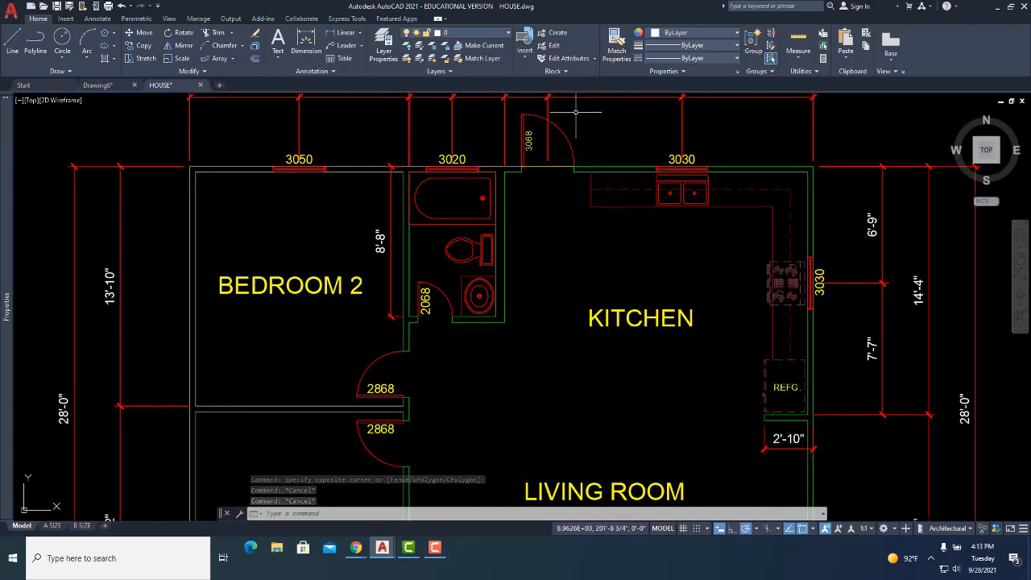
click(616, 47)
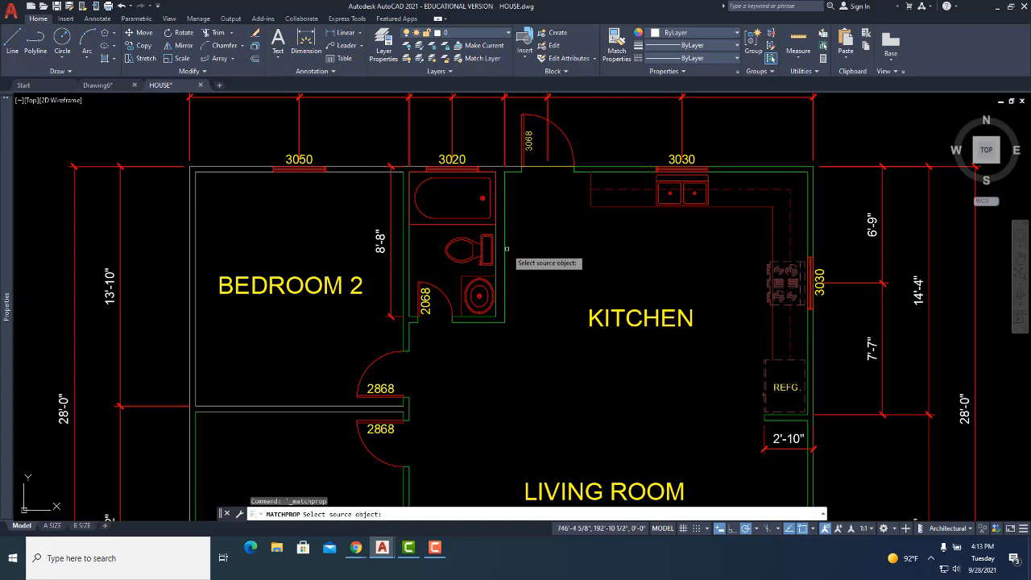
click(505, 278)
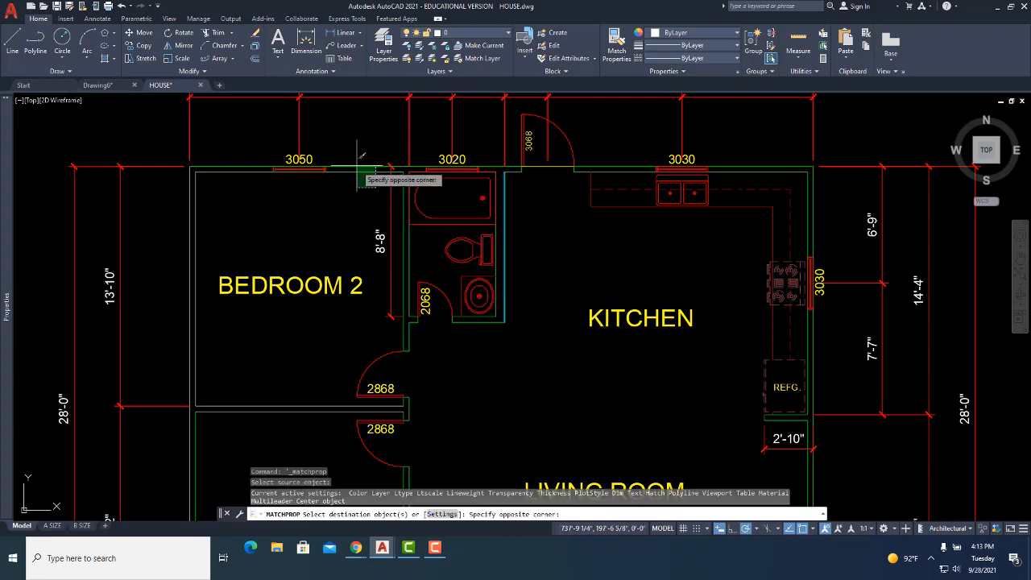
click(274, 218)
click(189, 187)
click(295, 353)
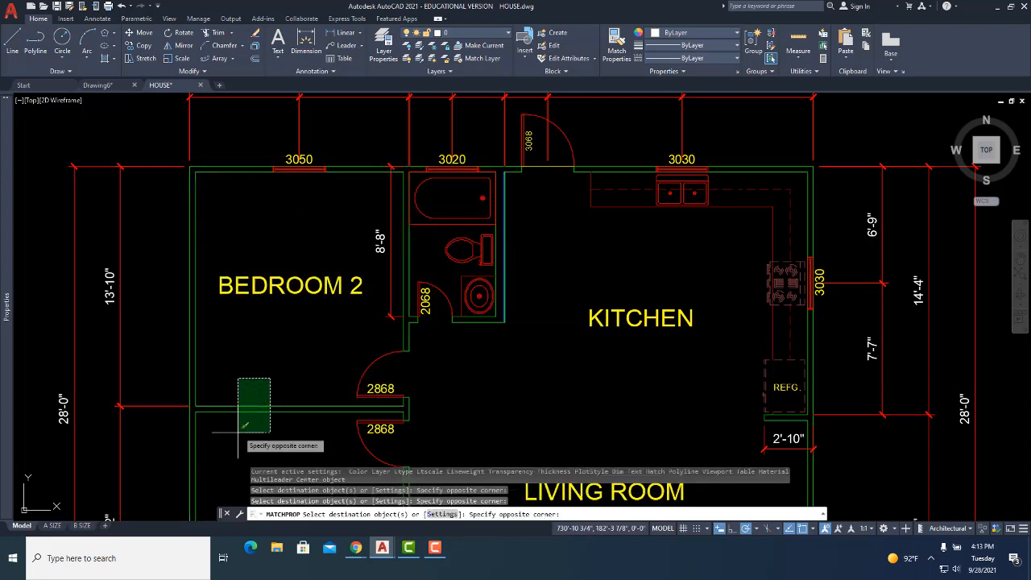
click(227, 439)
right_click(283, 347)
click(285, 344)
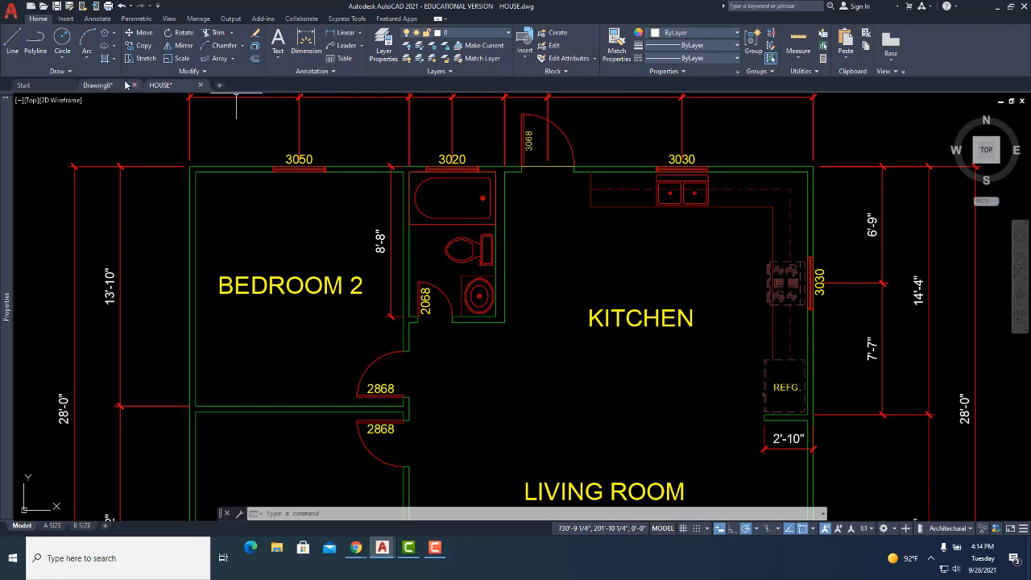
- Draw two separate, slightly downward-sloping lines in the empty space between the floor plans, the upper one about 9'-10" long
scroll(608, 163, down, 3)
middle_drag(608, 163, 367, 224)
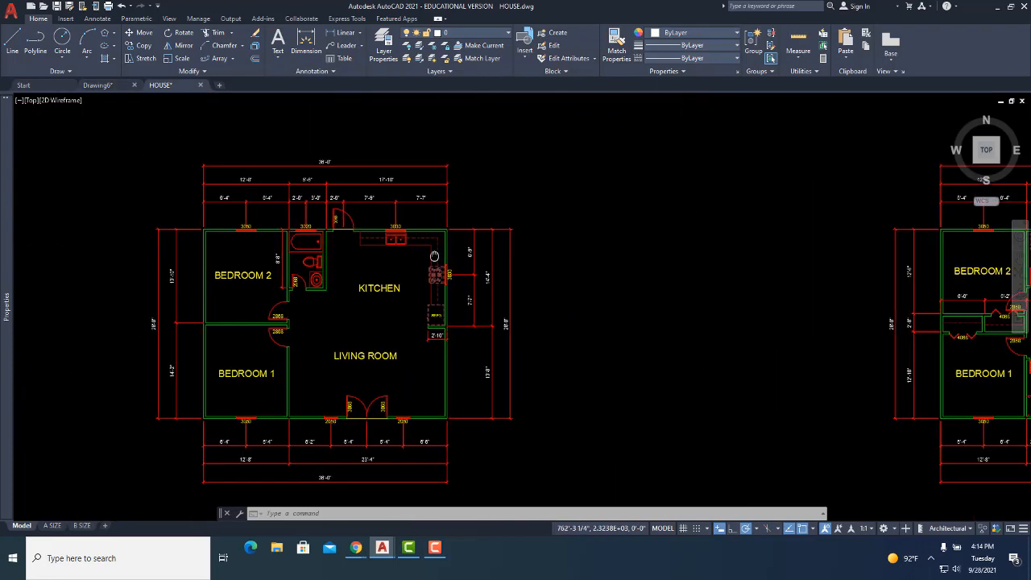
scroll(626, 266, up, 5)
text(l)
key(Return)
click(507, 228)
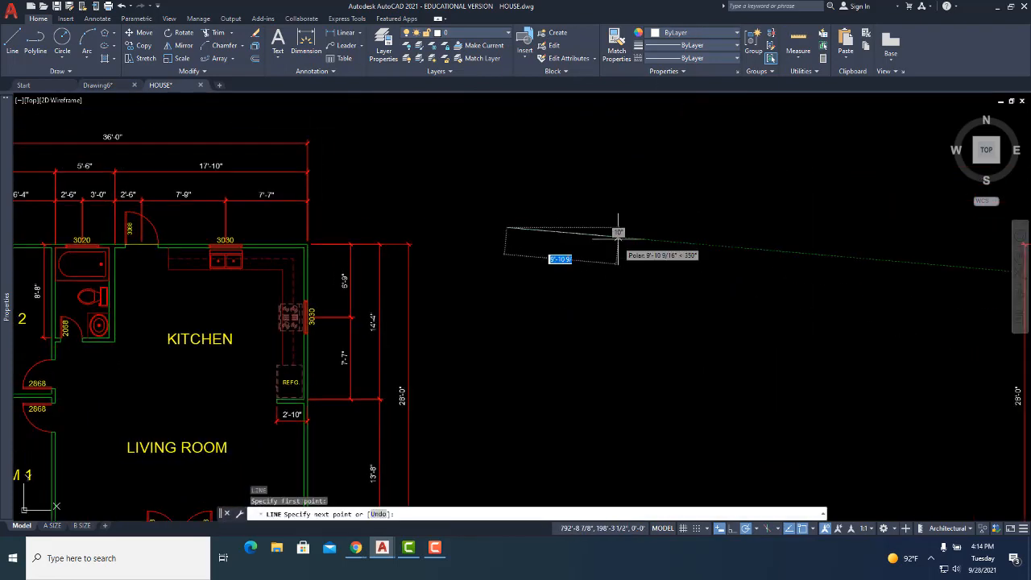
click(618, 237)
click(774, 303)
key(Return)
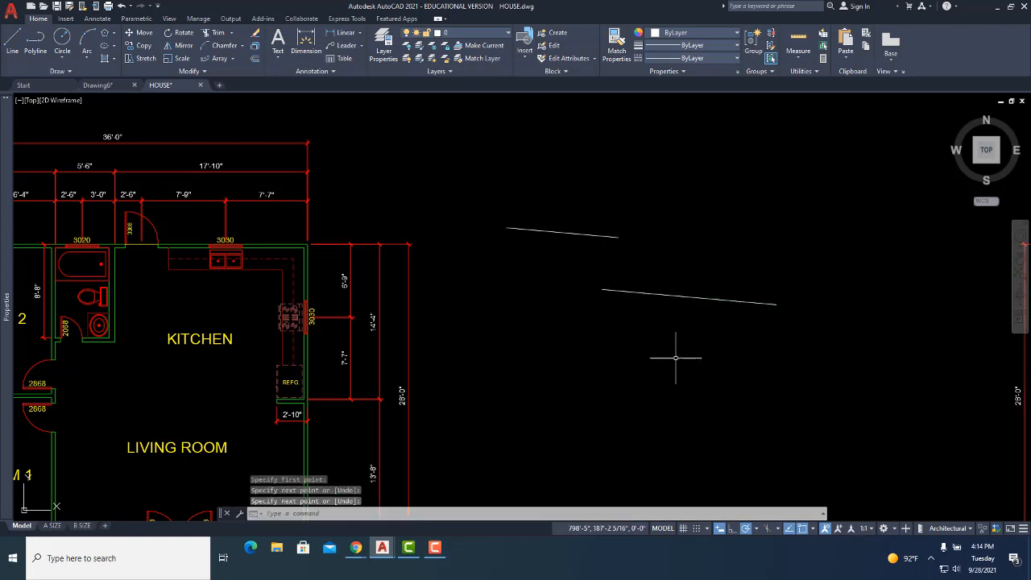
click(653, 357)
key(Escape)
- Override the color of the lower sloping line between the floor plans with index color blue
click(693, 299)
click(685, 291)
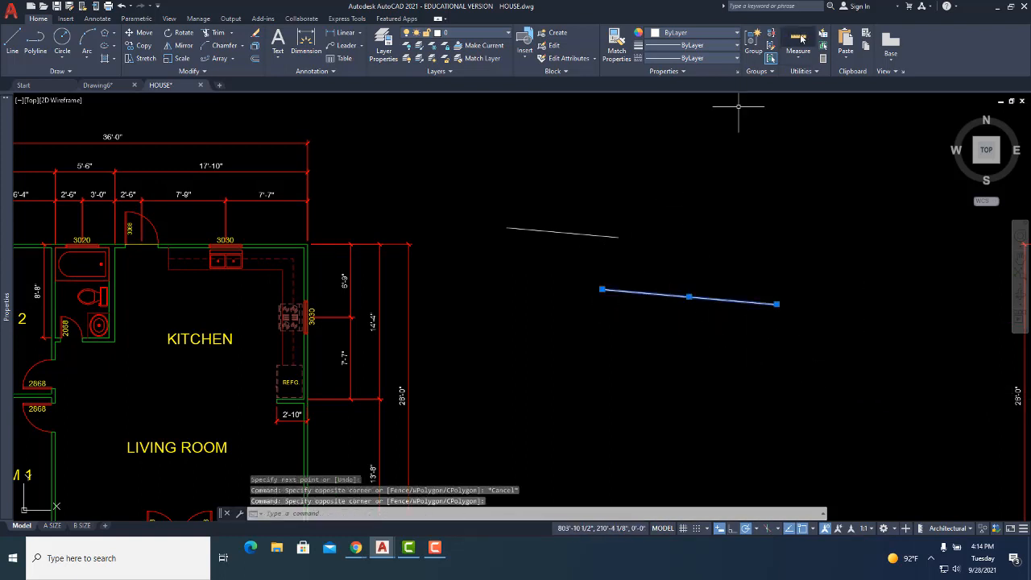
click(724, 33)
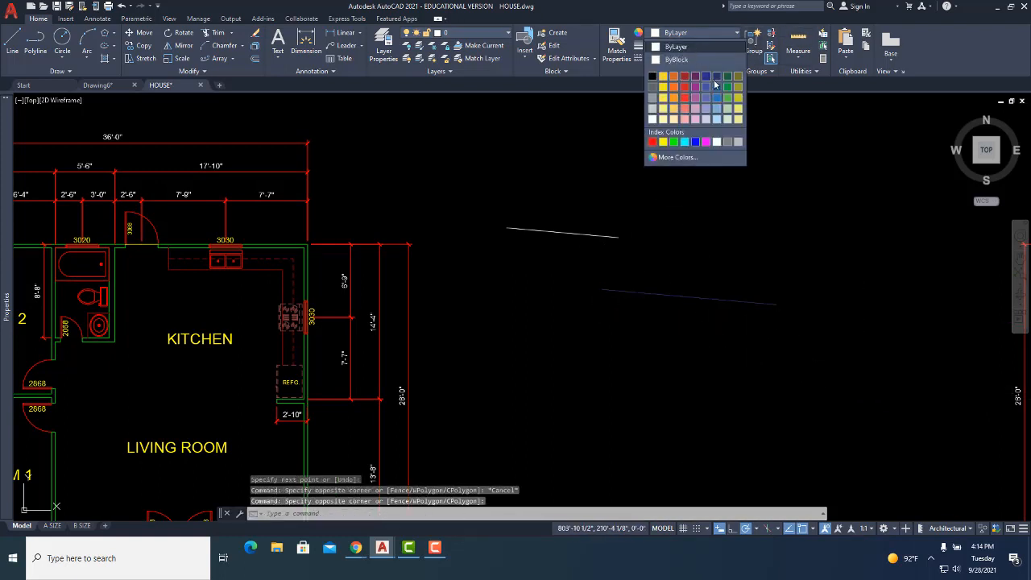
click(696, 142)
key(Escape)
key(Escape)
key(Escape)
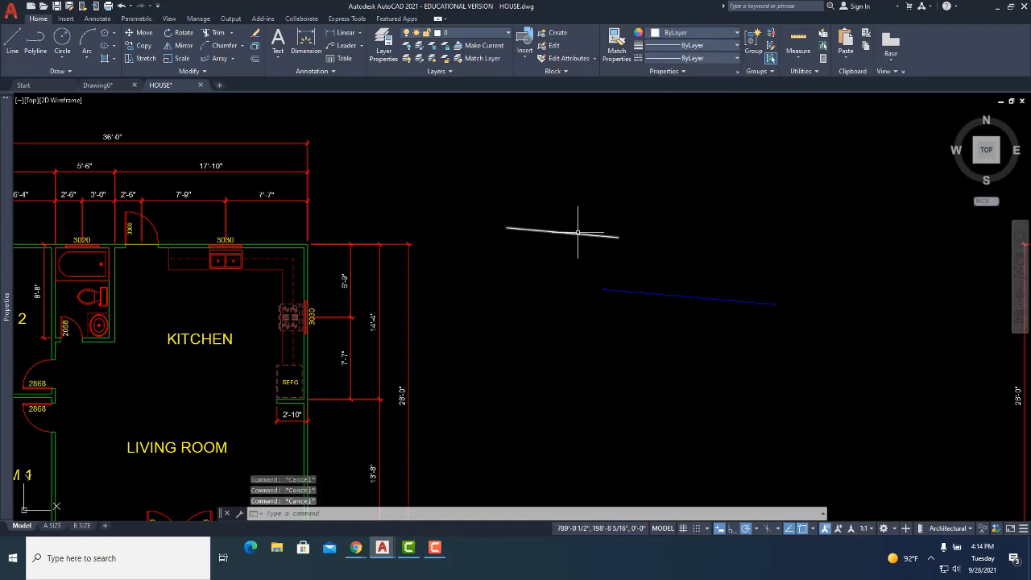
- Apply the lower blue line's properties to the upper sloping line with Match Properties
click(616, 45)
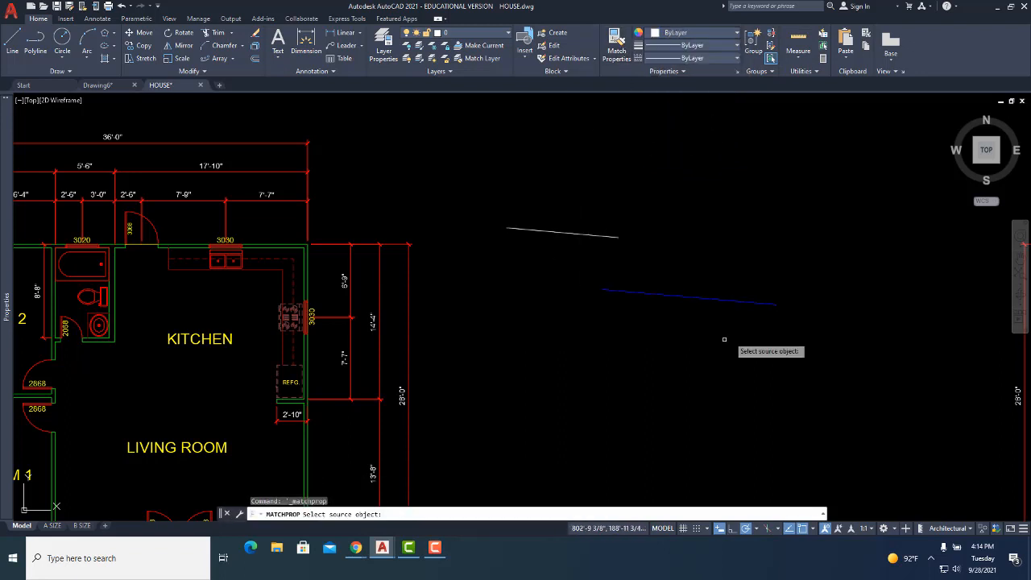
click(706, 293)
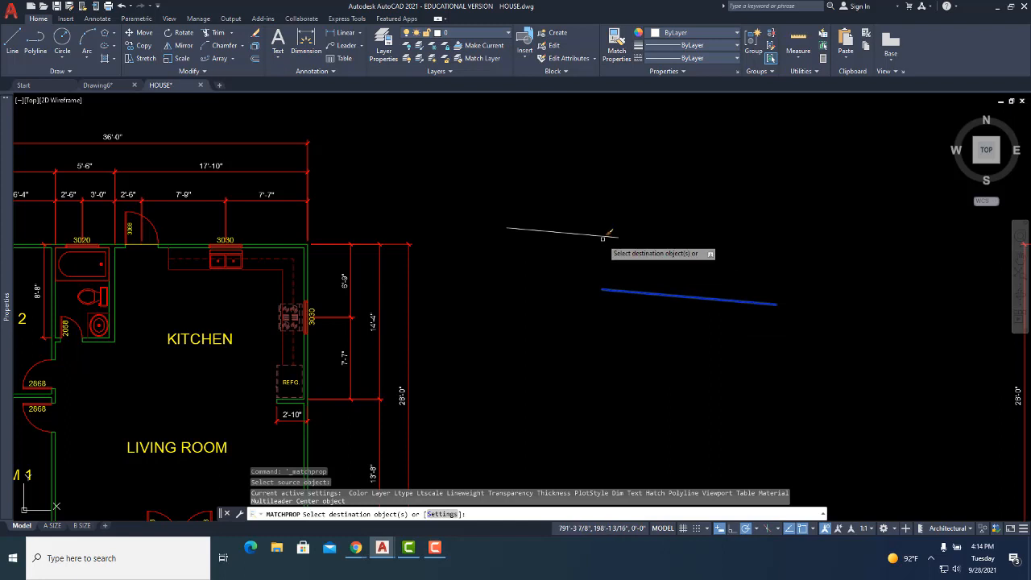
click(600, 233)
right_click(604, 208)
click(621, 215)
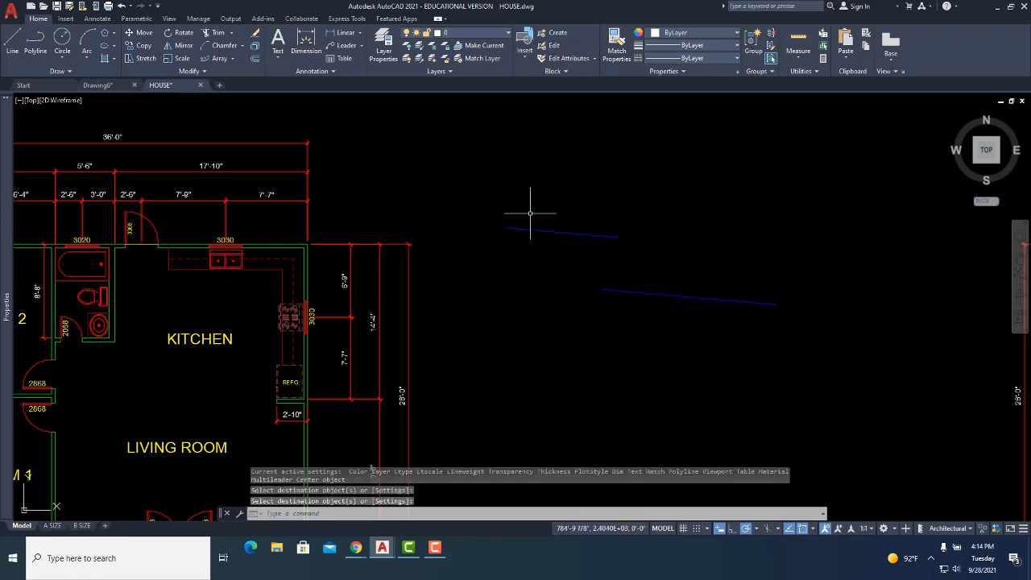
- Assign a different dimension style to the overall 36'-0" dimension above the middle floor plan through its properties
scroll(524, 211, down, 5)
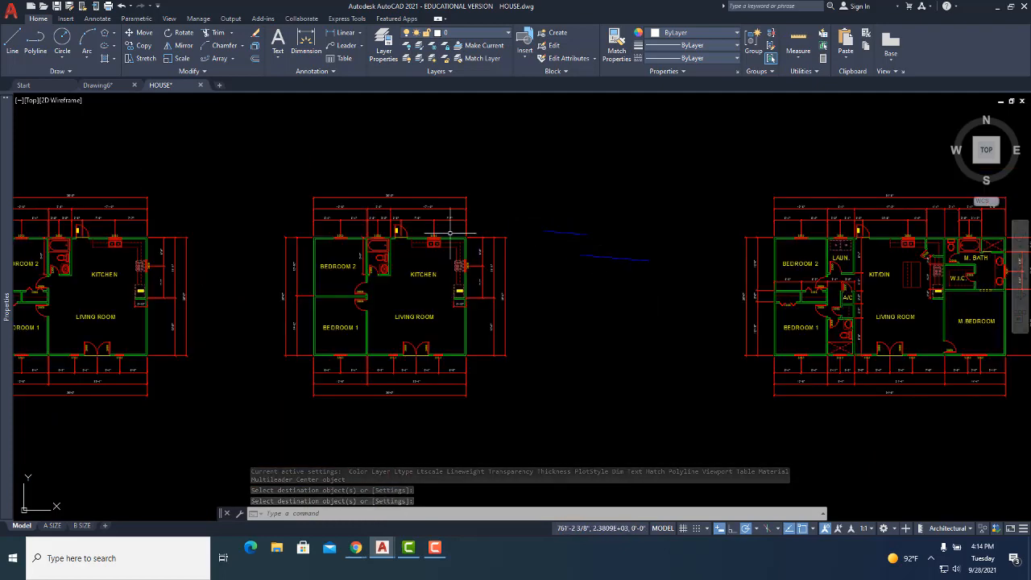
scroll(375, 181, up, 7)
middle_drag(375, 180, 888, 358)
click(714, 243)
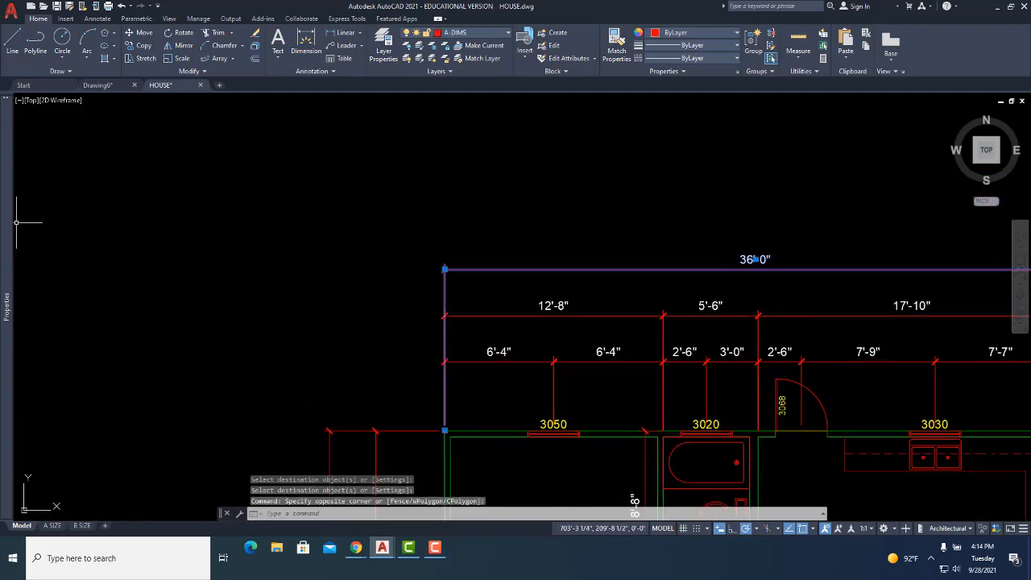
mouse_move(13, 276)
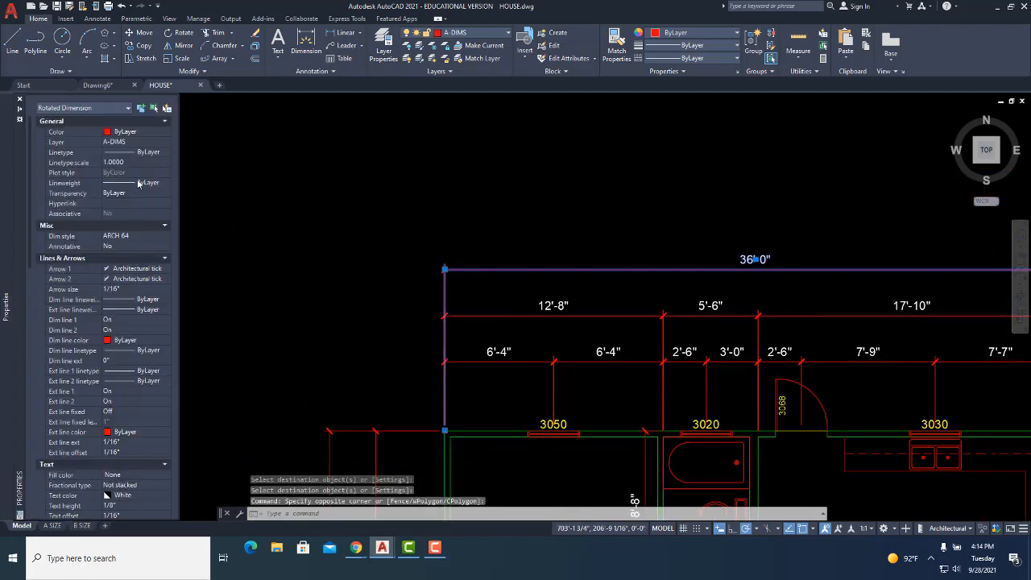
click(138, 242)
click(145, 240)
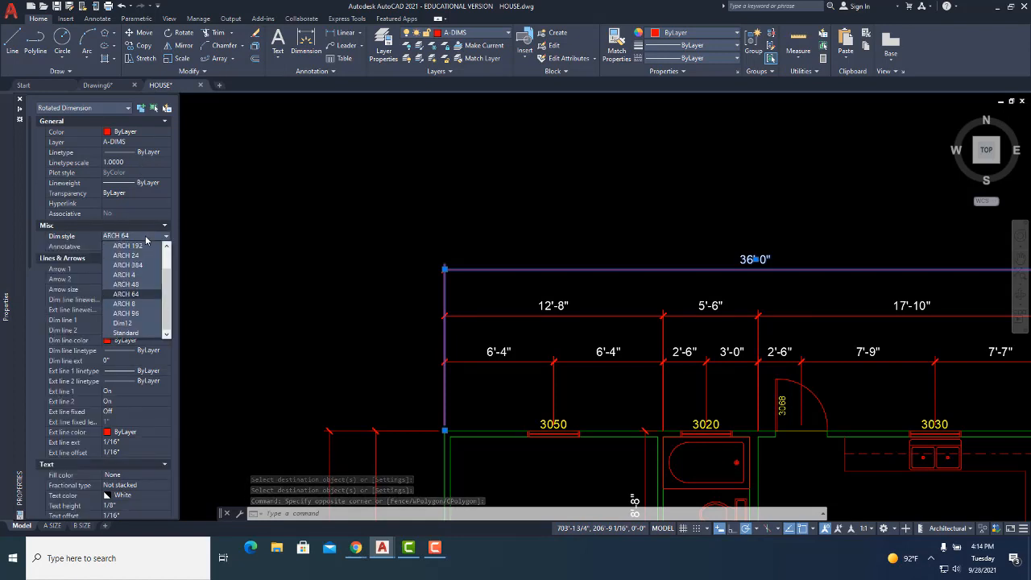
key(Escape)
key(Escape)
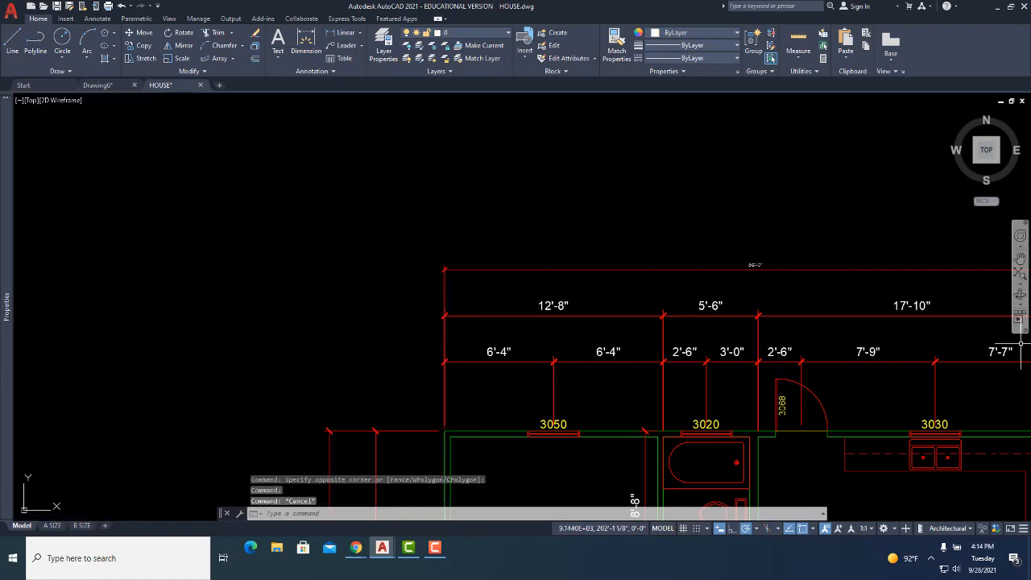
- Apply the 5'-6" dimension's properties to the overall 36'-0" dimension above the plan with Match Properties
scroll(451, 278, up, 5)
scroll(452, 277, down, 3)
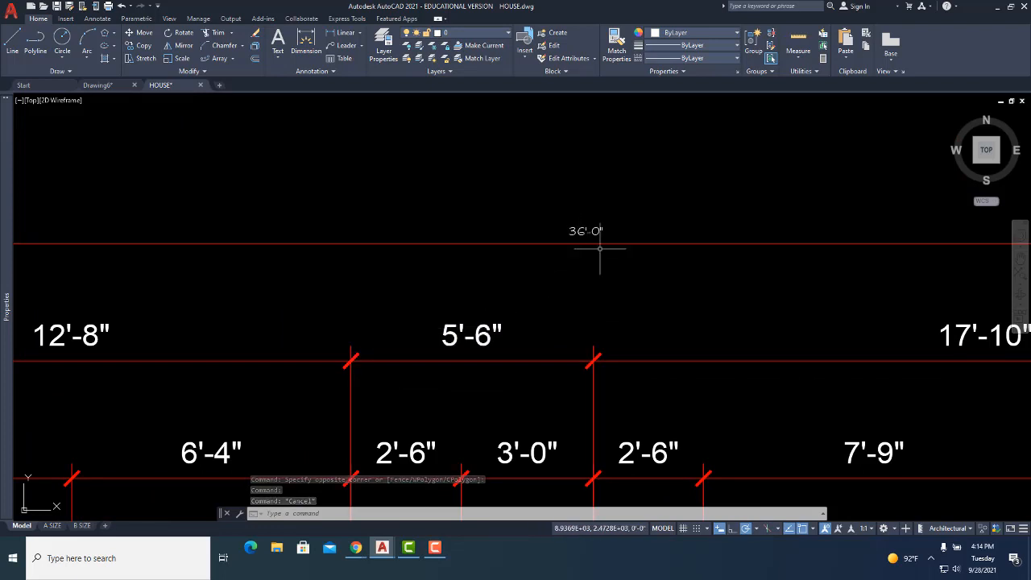
click(632, 50)
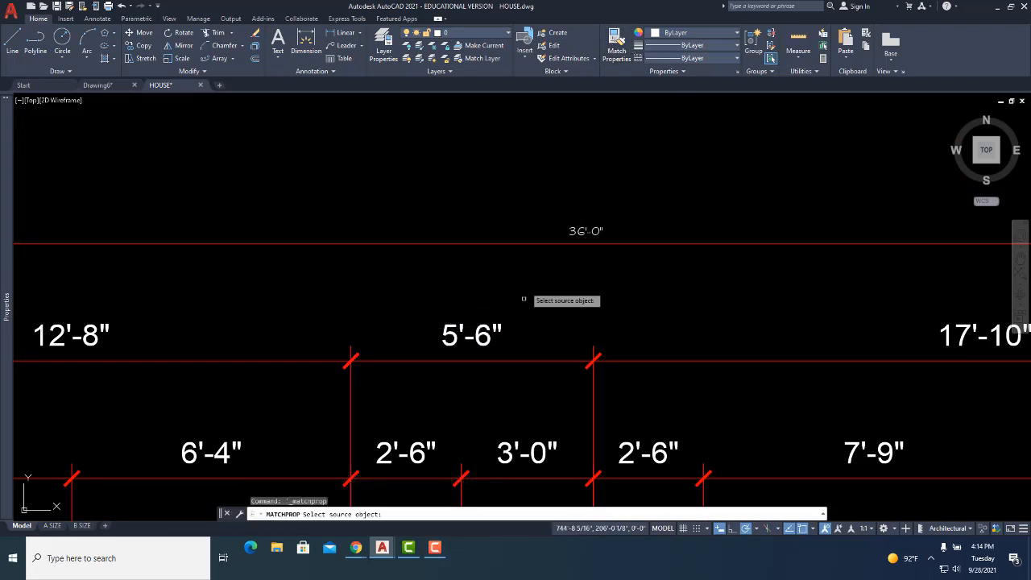
click(484, 338)
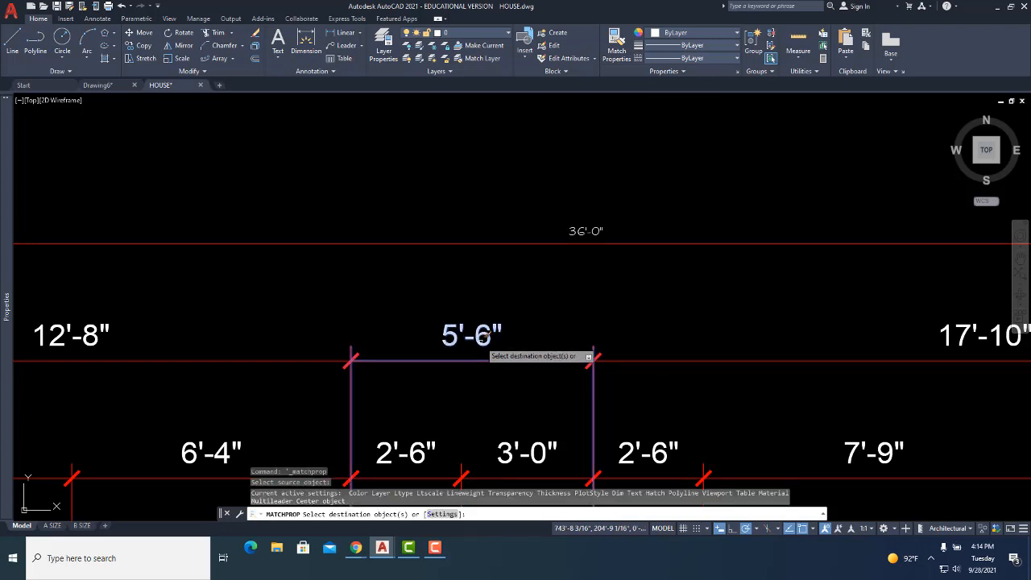
click(575, 233)
scroll(546, 332, down, 5)
key(Escape)
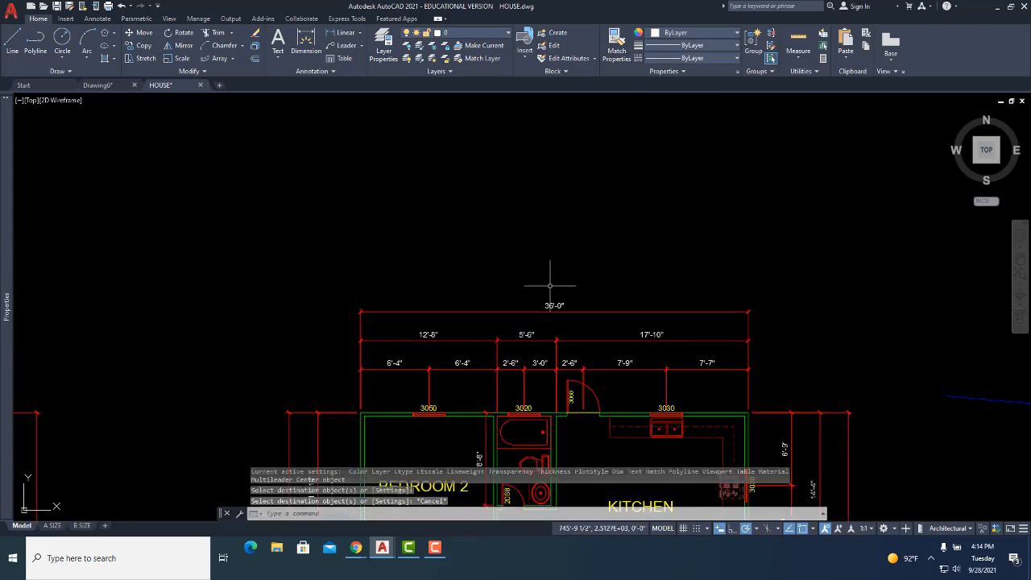
scroll(555, 330, up, 2)
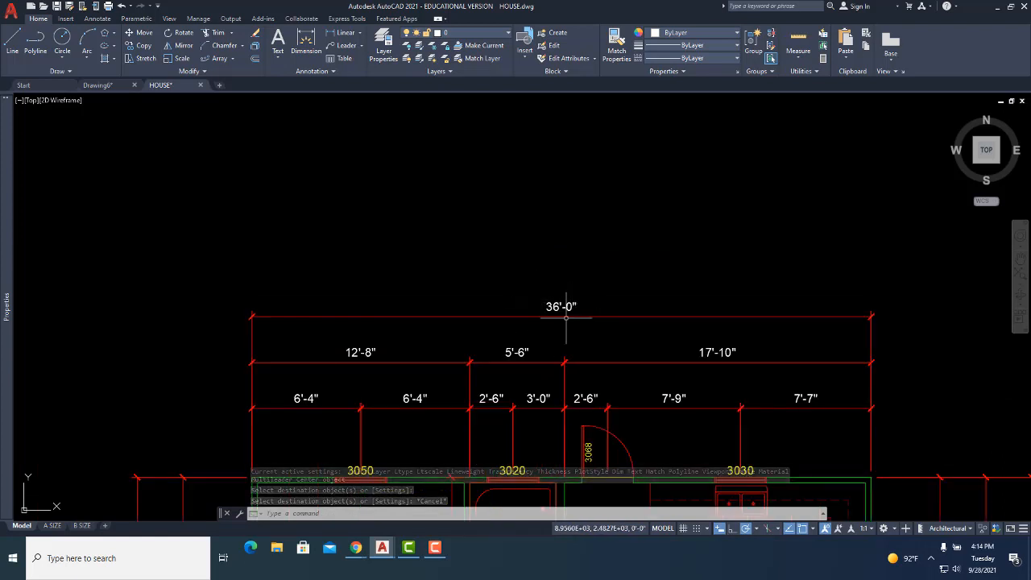
scroll(575, 304, down, 4)
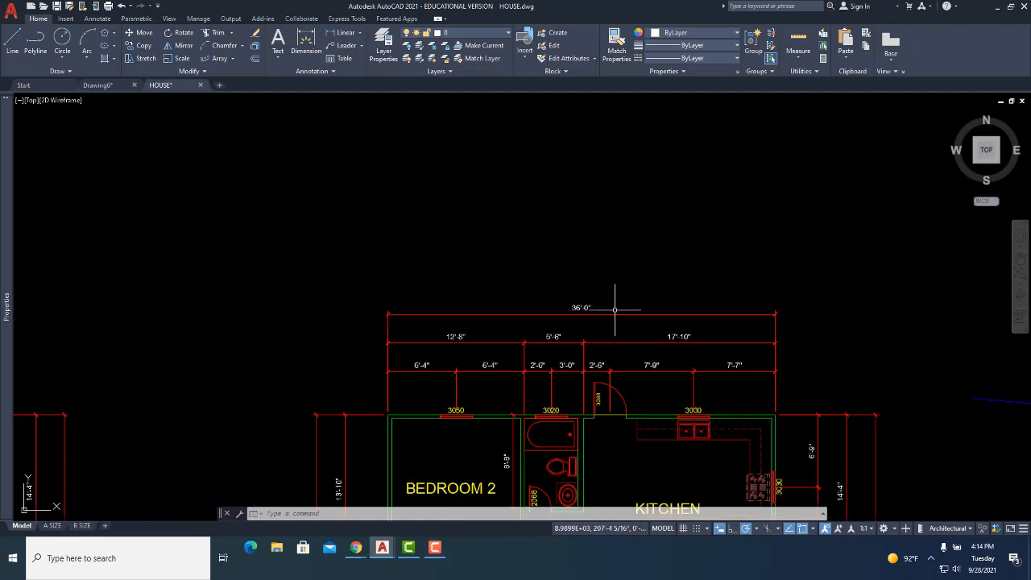
middle_drag(516, 269, 469, 223)
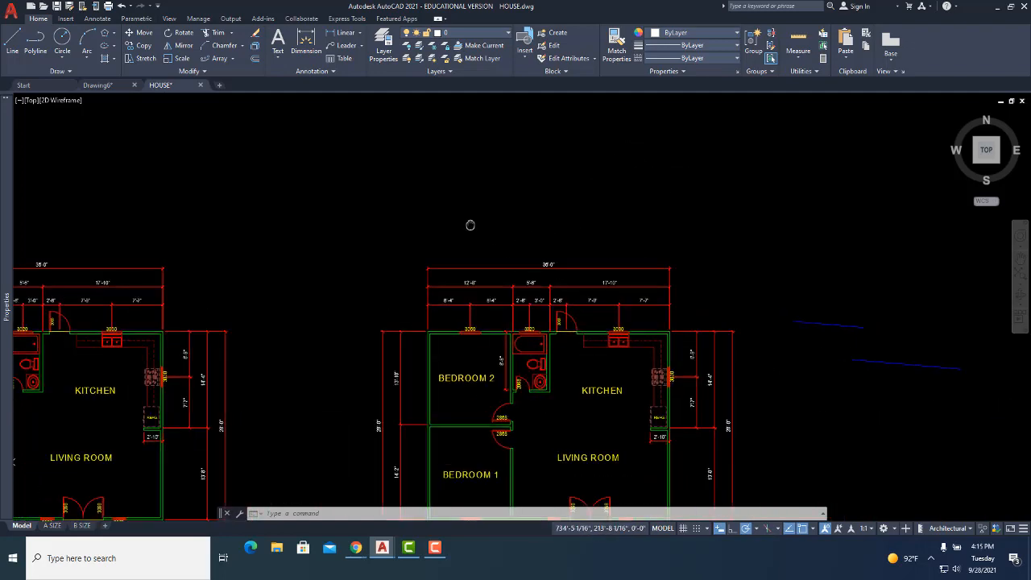
key(Escape)
text(m)
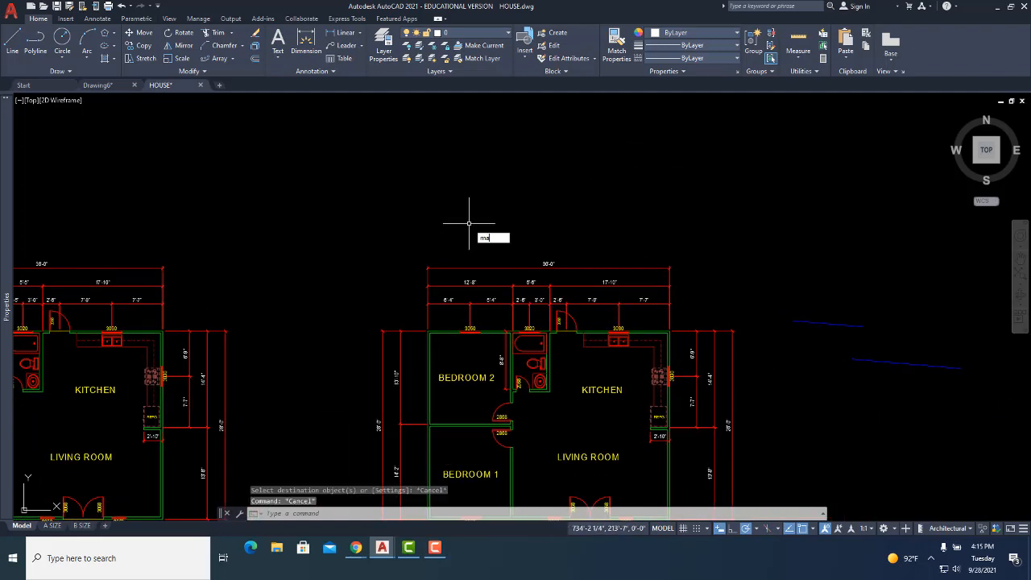
text(a)
key(Return)
key(Escape)
text(m)
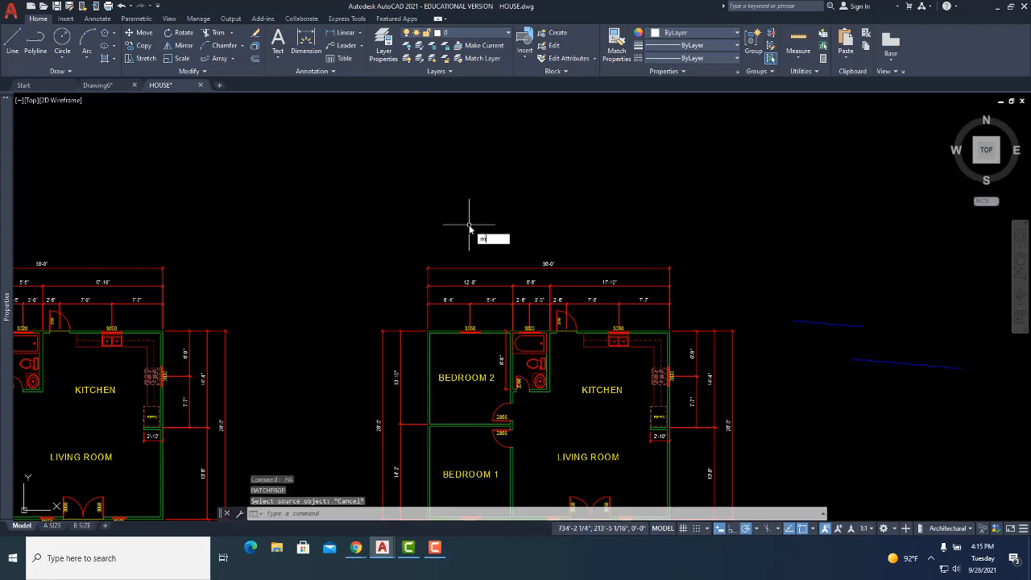
text(a)
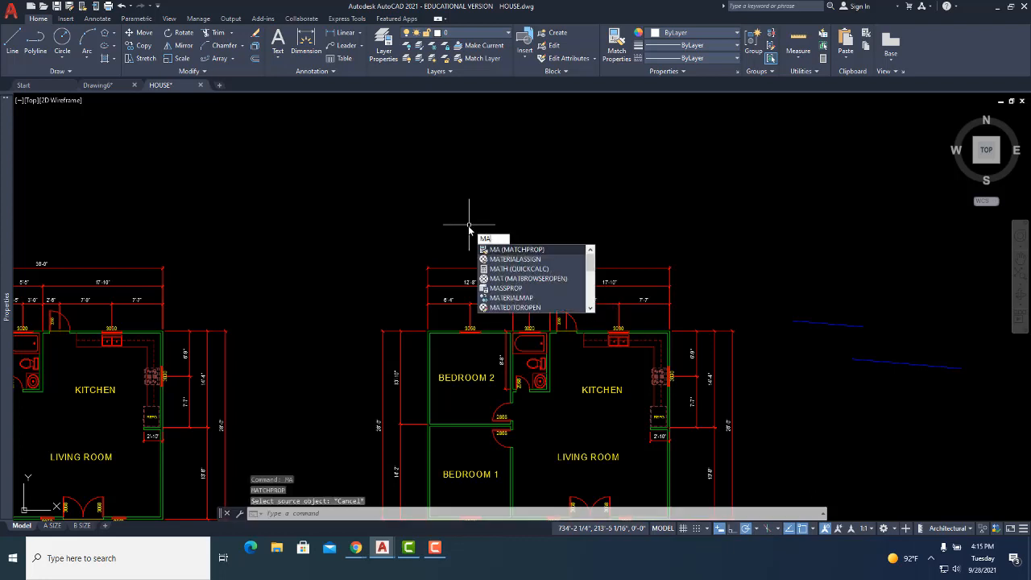
key(Escape)
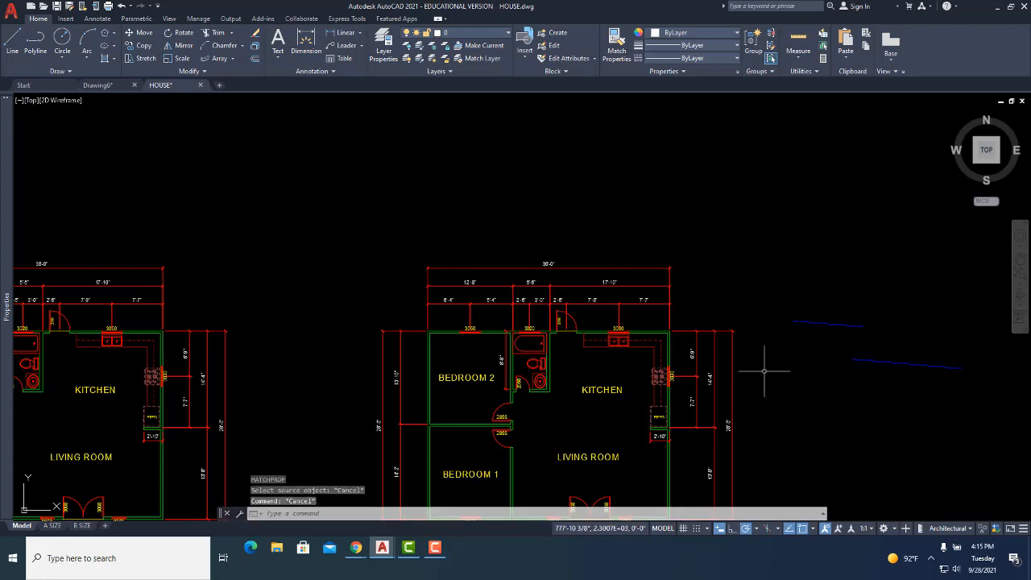
- Erase the two blue sloping lines beside the middle floor plan
click(914, 401)
click(792, 272)
text(e)
key(Return)
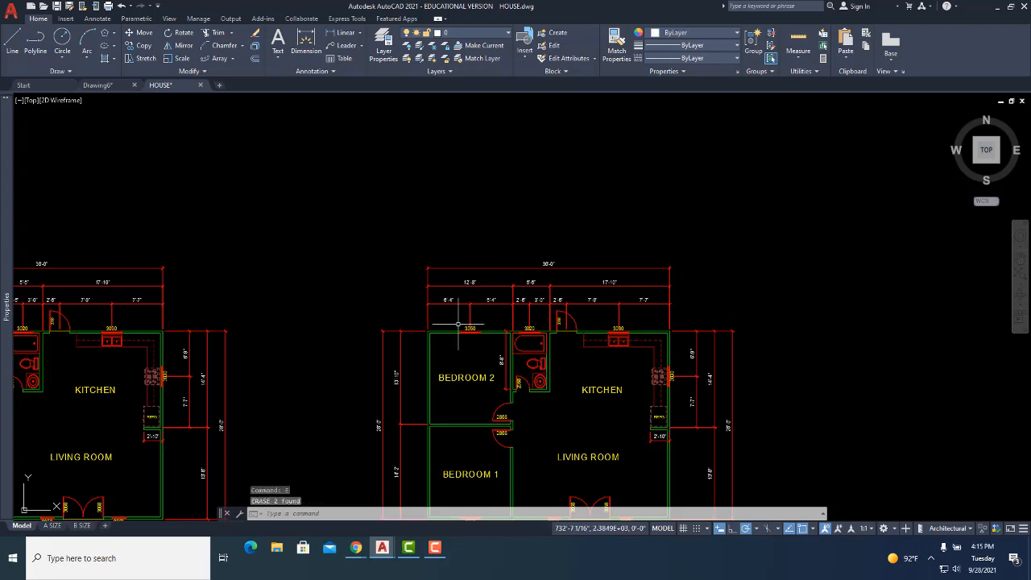
- Display the Properties palette with no object selected
mouse_move(10, 233)
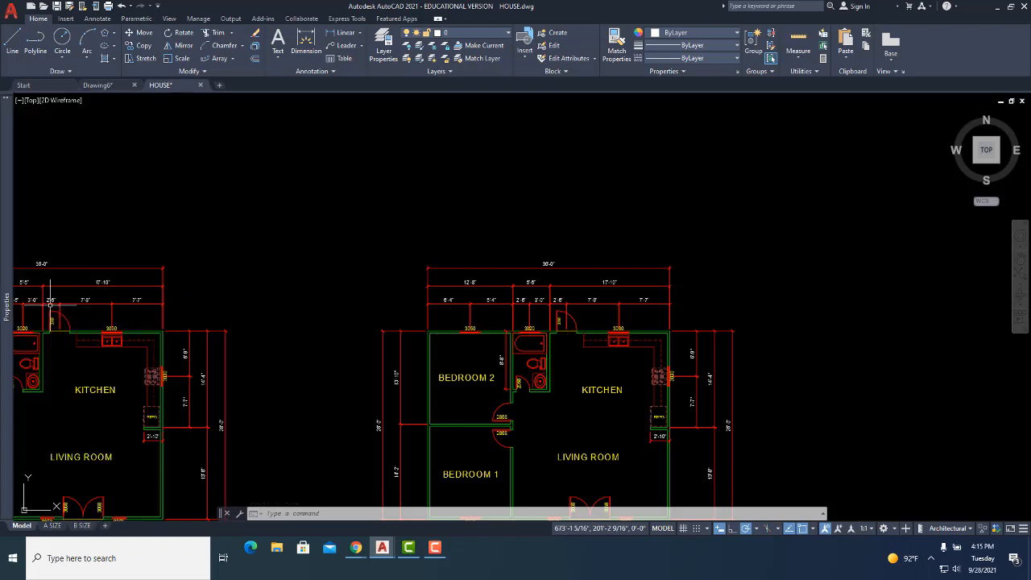
mouse_move(13, 302)
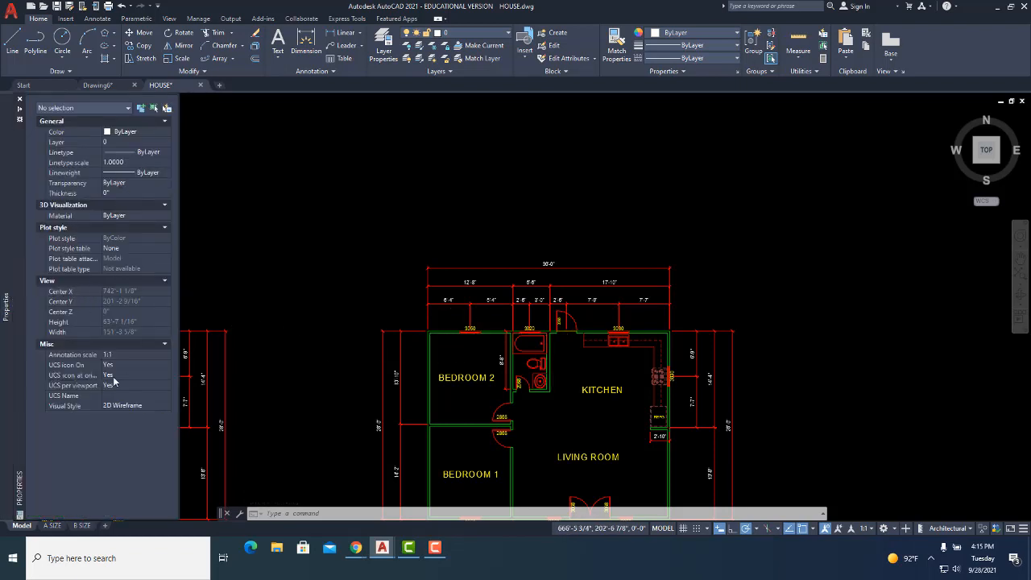